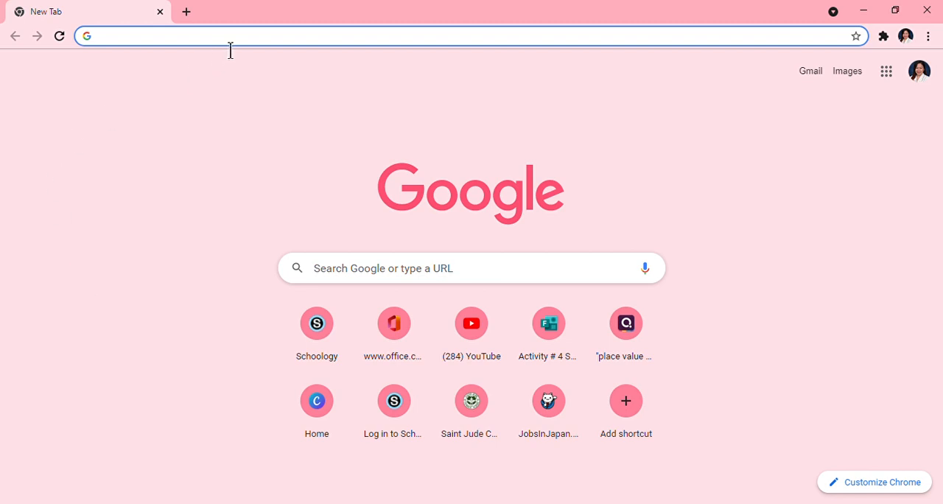
- Open Microsoft Forms from office.com and create a new quiz
type("Of")
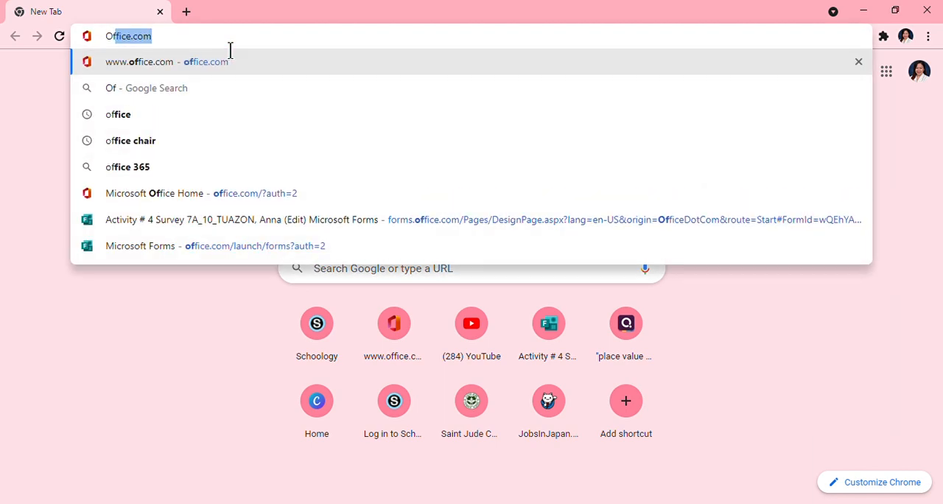
key("Return")
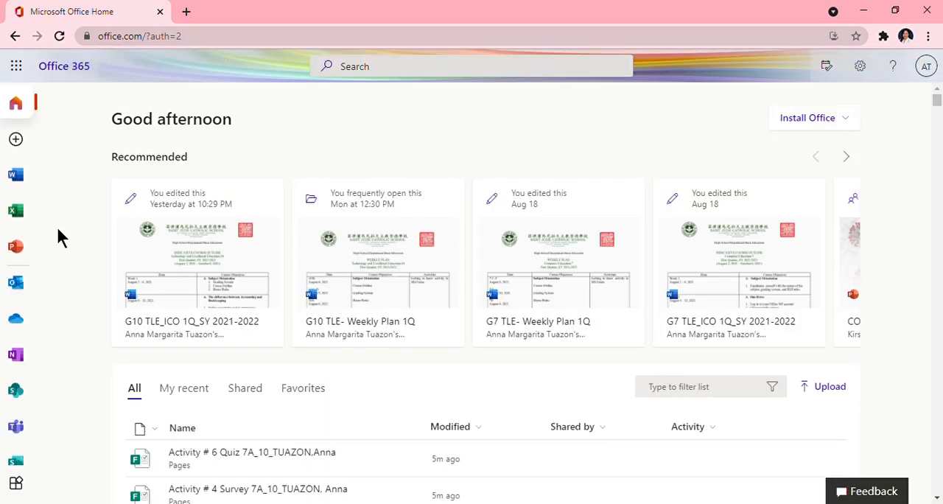
left_click(20, 76)
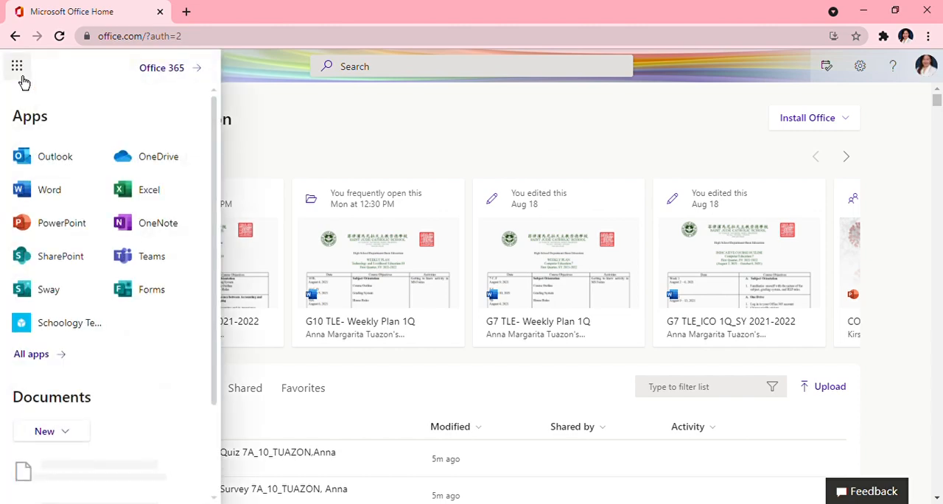
left_click(159, 290)
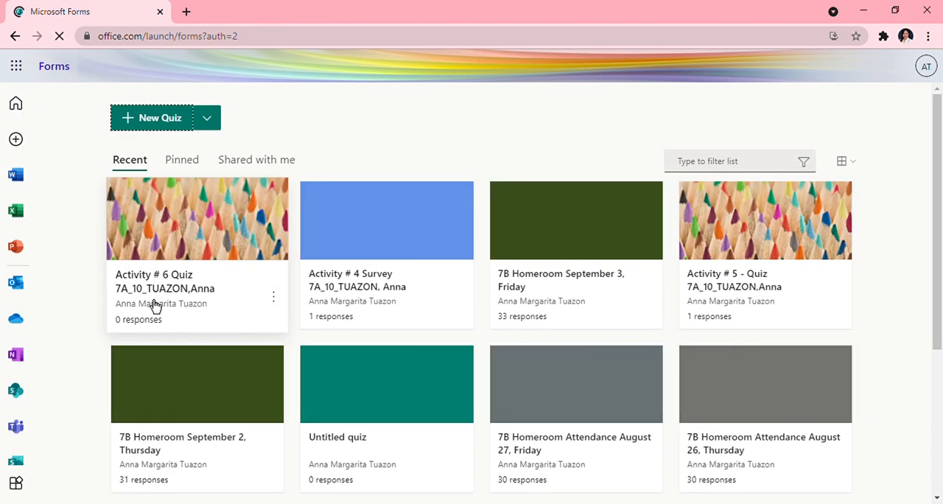
left_click(159, 125)
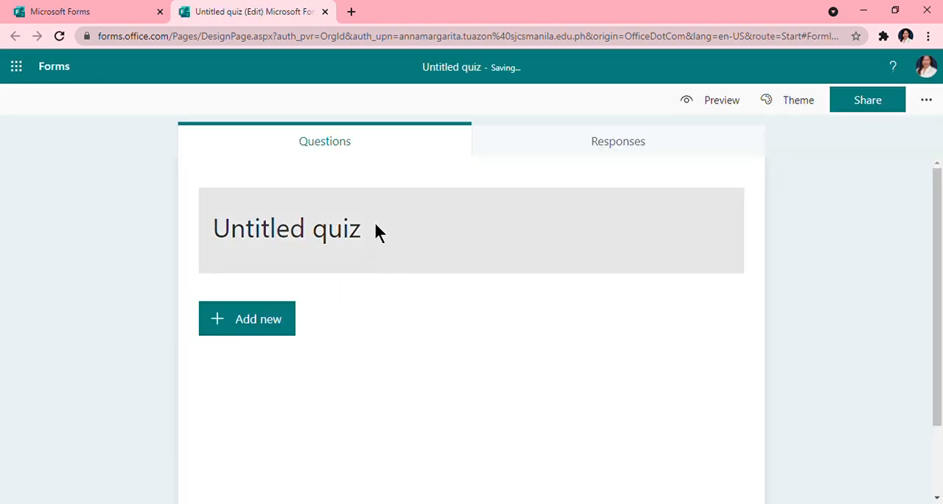
- Replace the default quiz title with "Activity # 6 Quiz"
left_click(361, 234)
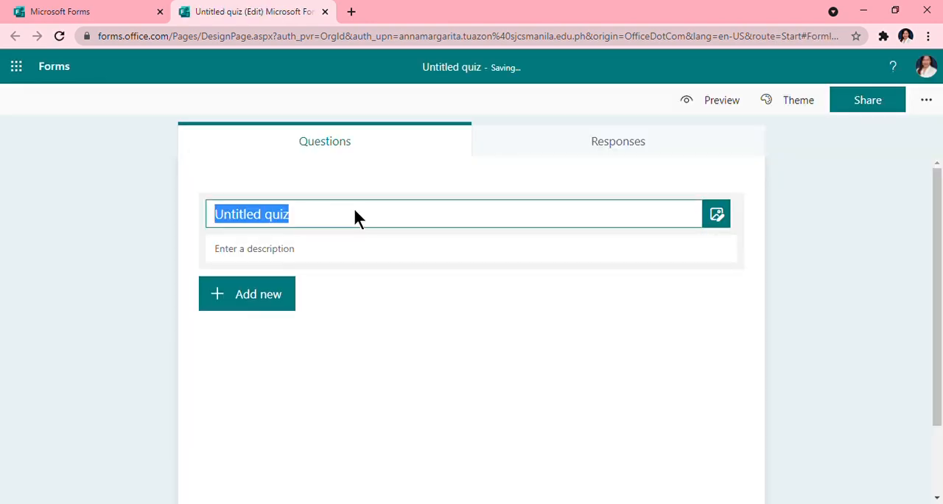
key("BackSpace")
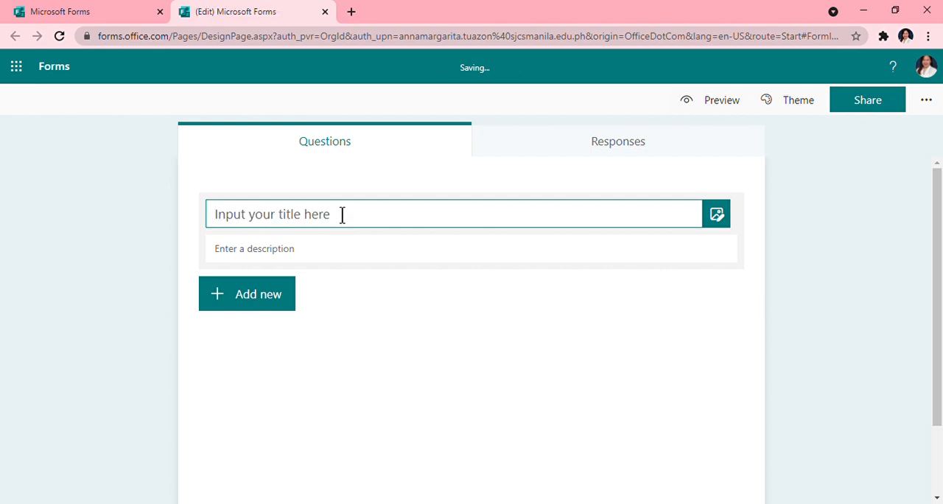
type("A")
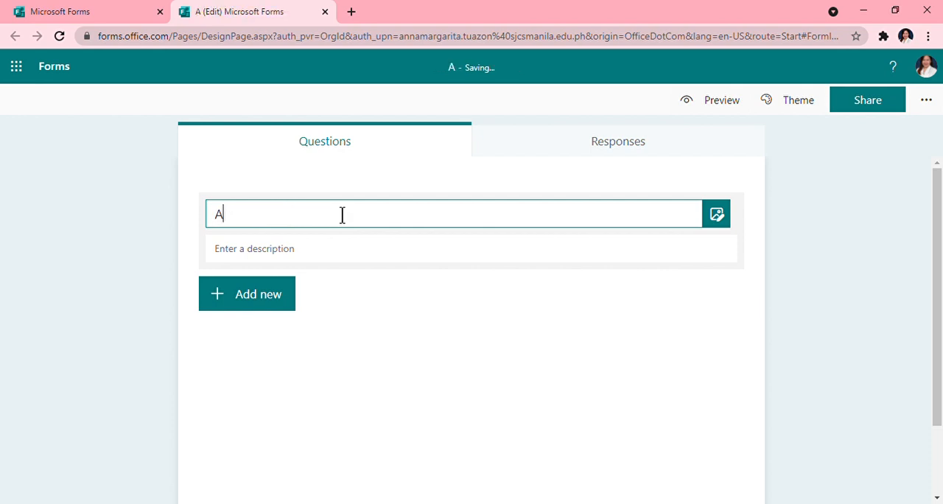
type("cti")
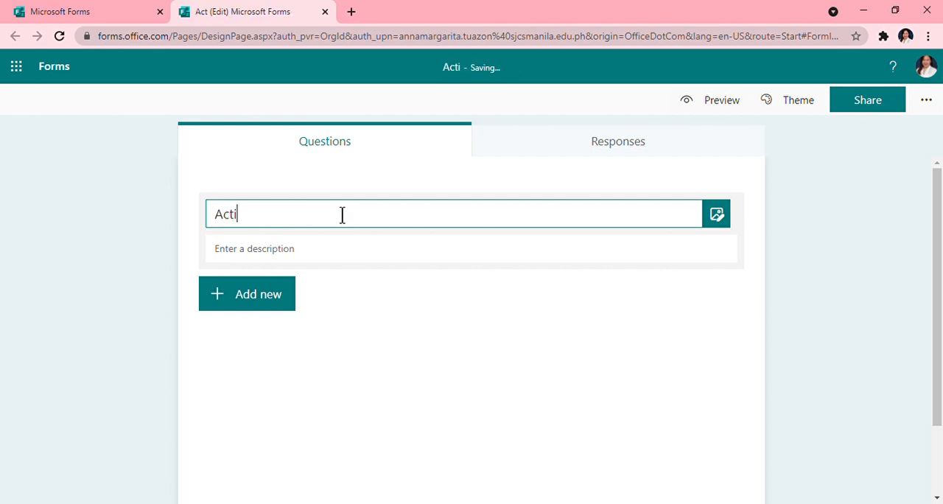
type("vity ")
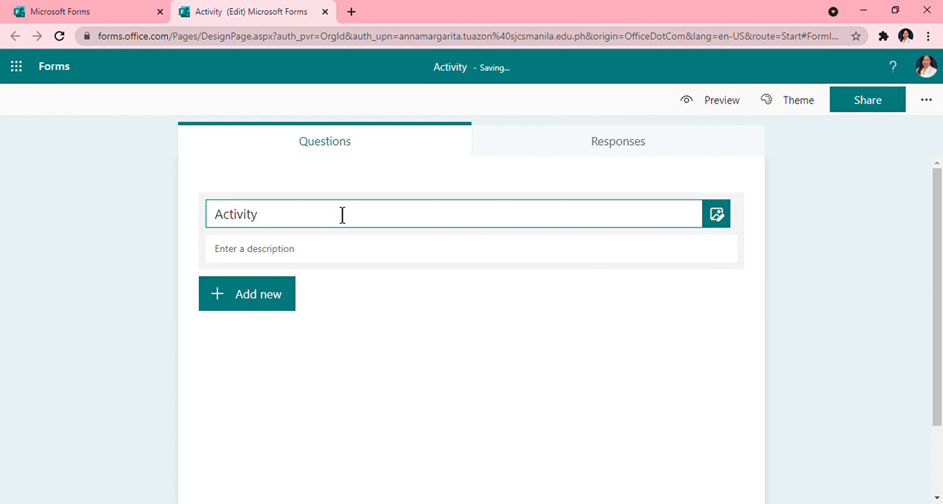
type("# 6")
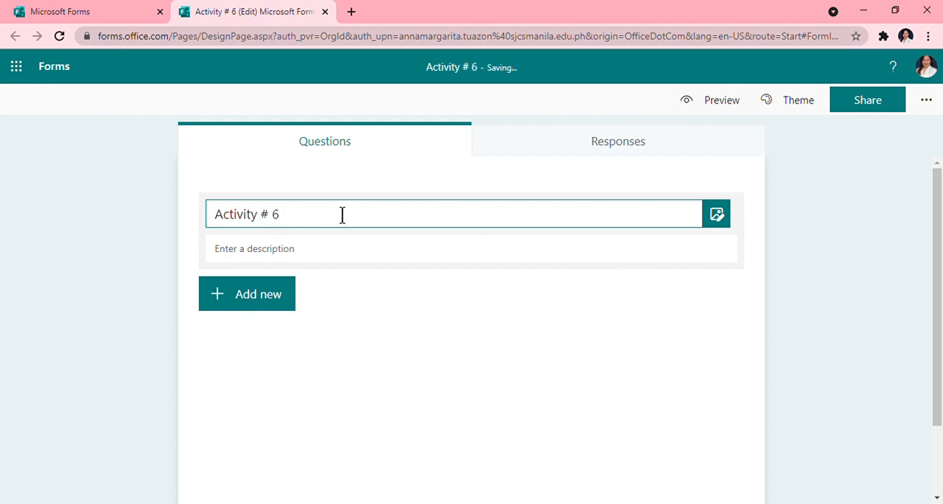
key("Return")
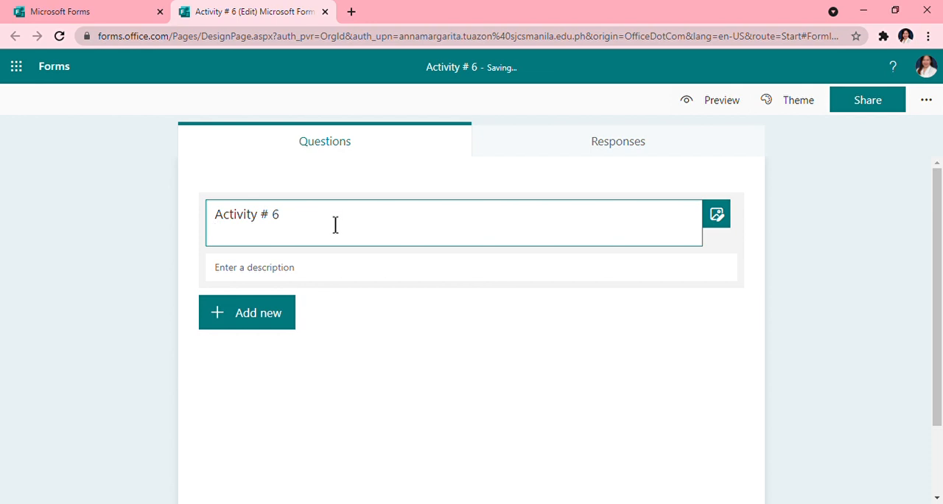
type("Quiz")
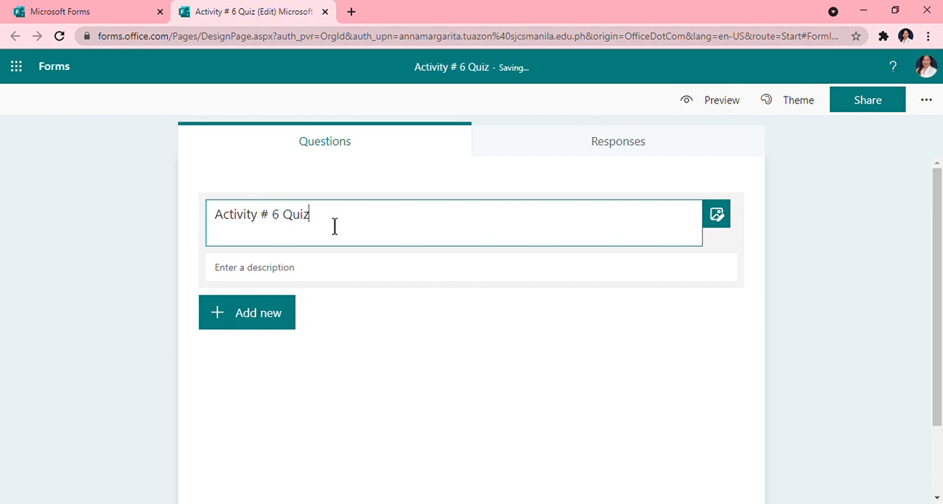
- Add a second line to the title reading "7A_10_" followed by the student's surname in capitals, a comma and the first name
key("Return")
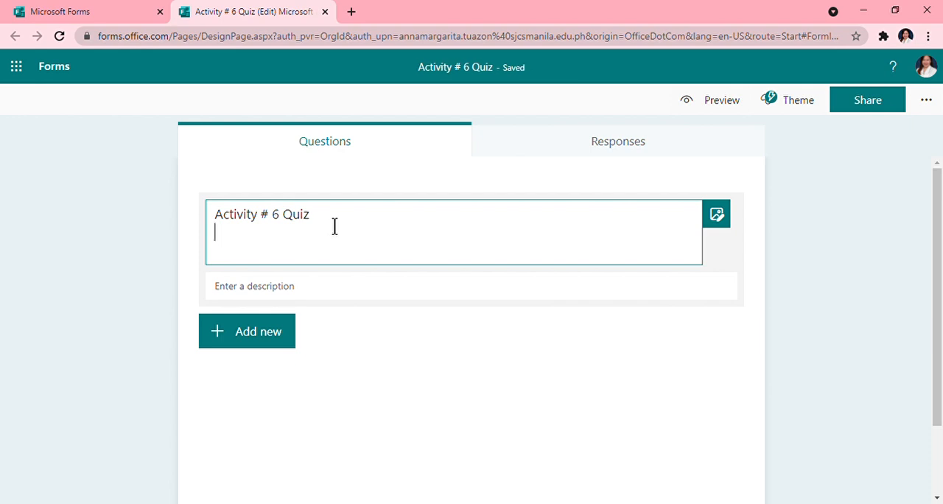
type("7A")
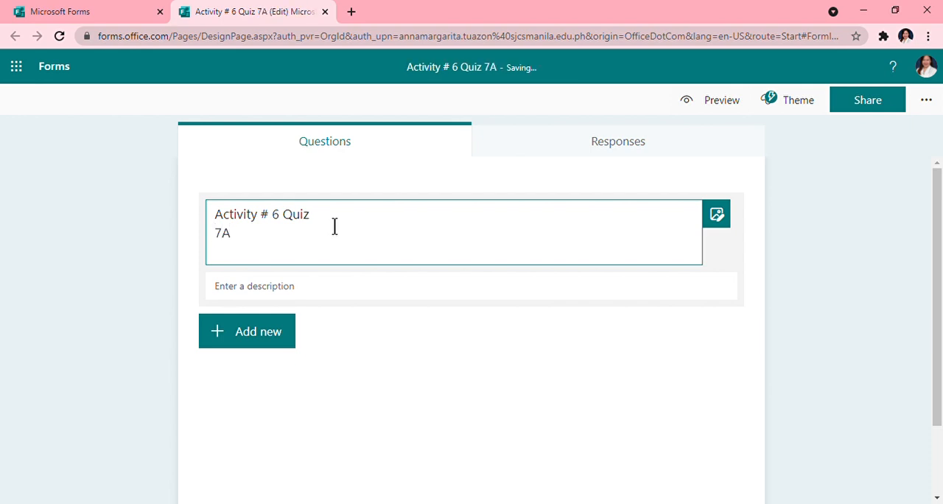
type("_10")
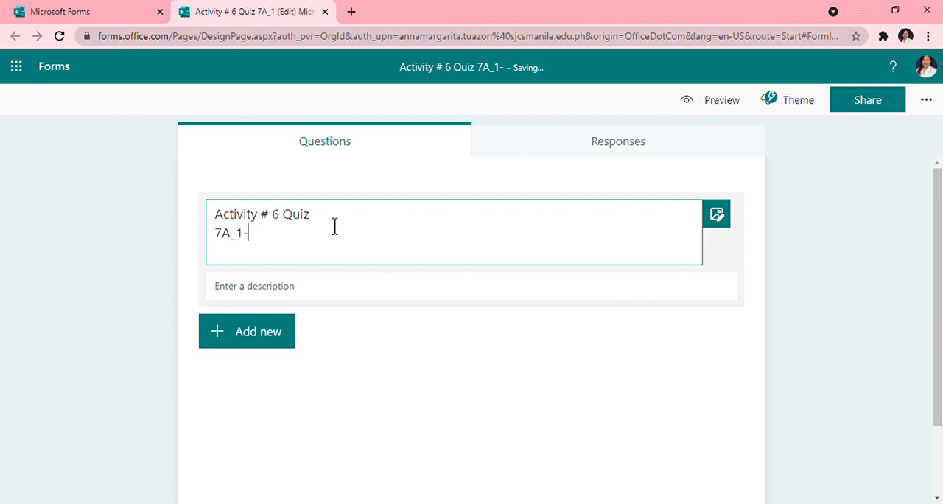
type("_")
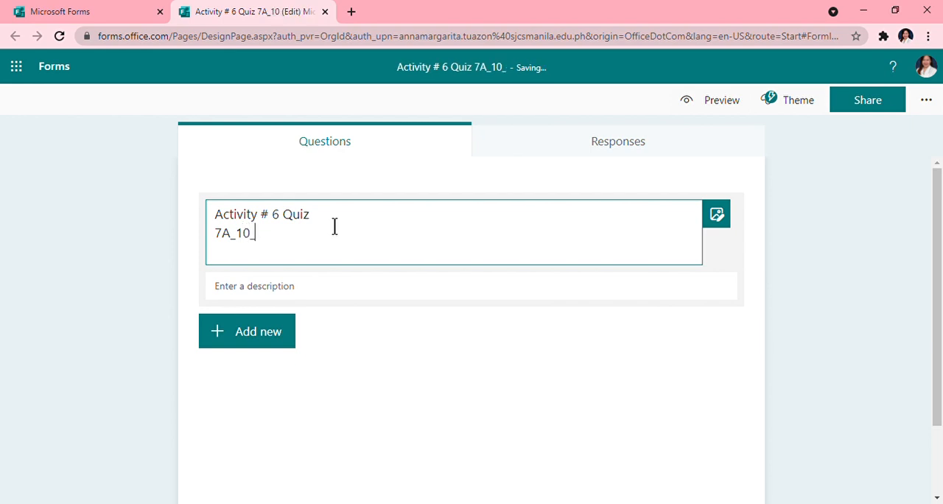
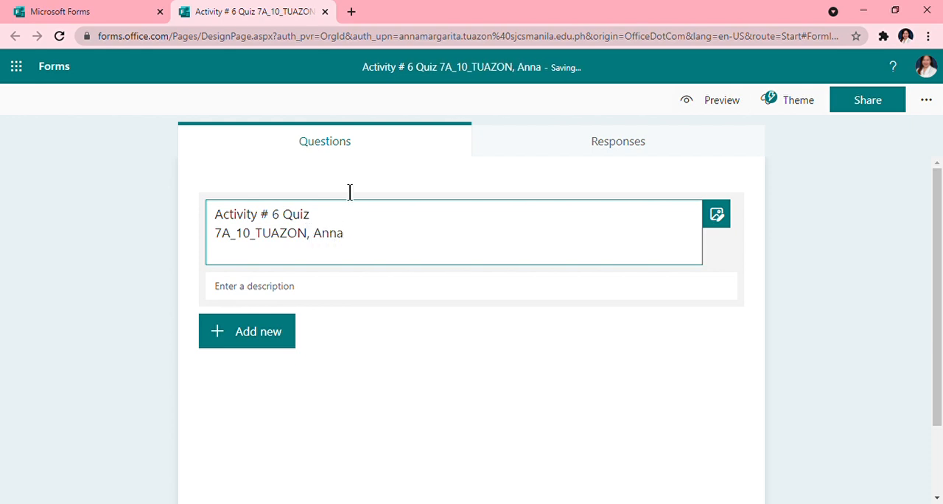
left_click(378, 336)
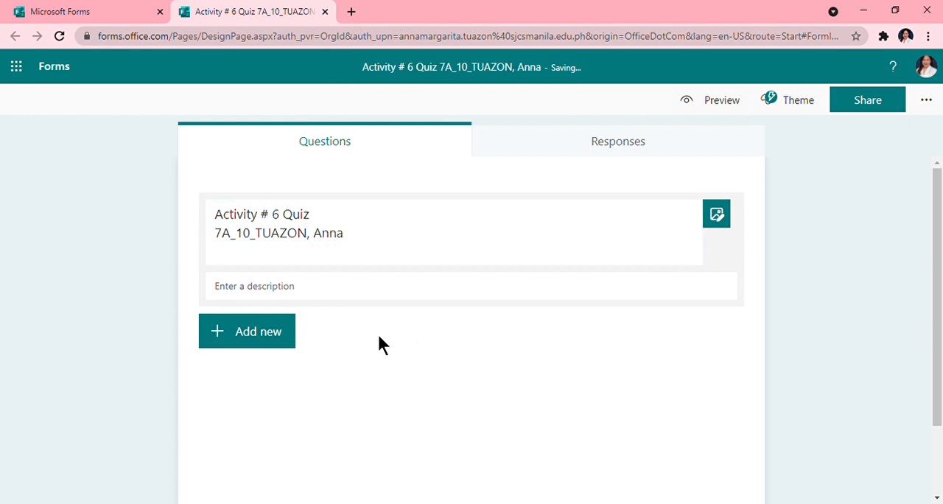
- Enter the quiz description "This quiz is for Grade 7 students"
left_click(283, 289)
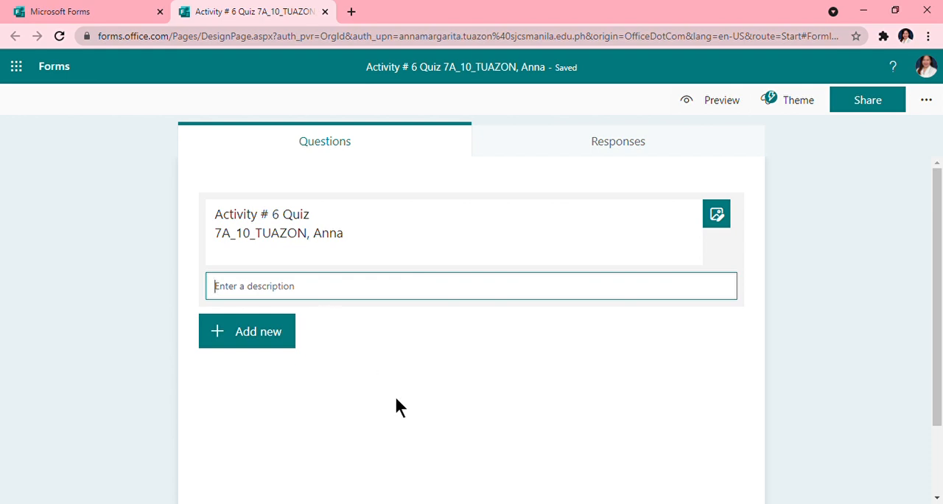
type("This ")
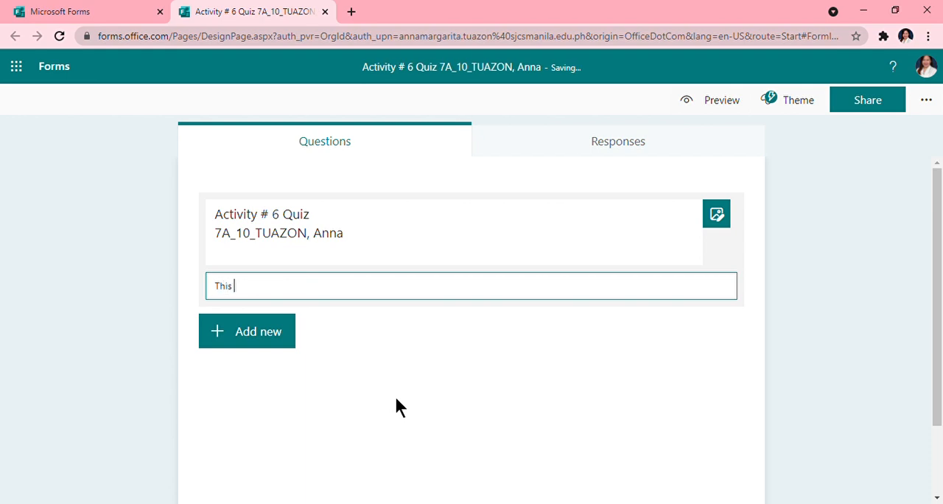
type("quiz ist")
key("BackSpace")
key("BackSpace")
type("s for g")
key("BackSpace")
type("Grade ")
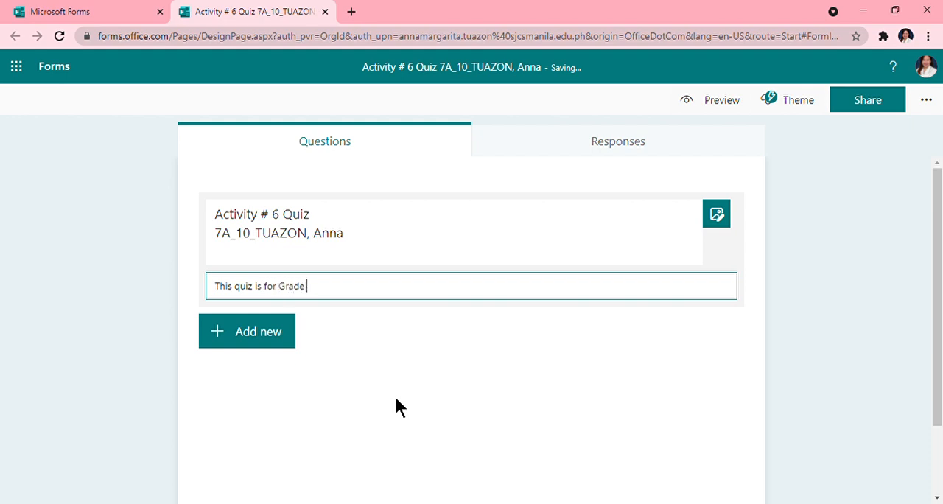
type("7 students")
- Add a Choice question reading "Who is the national hero of the Philippines?"
left_click(252, 351)
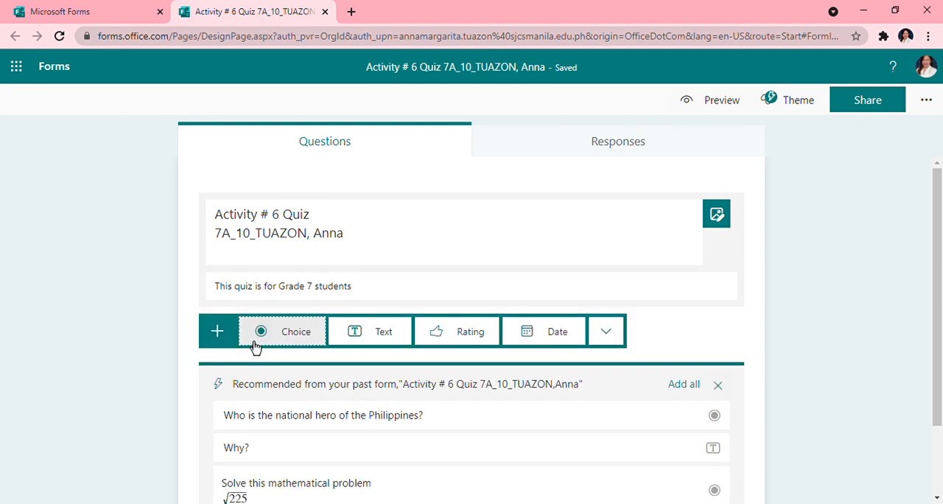
left_click(293, 338)
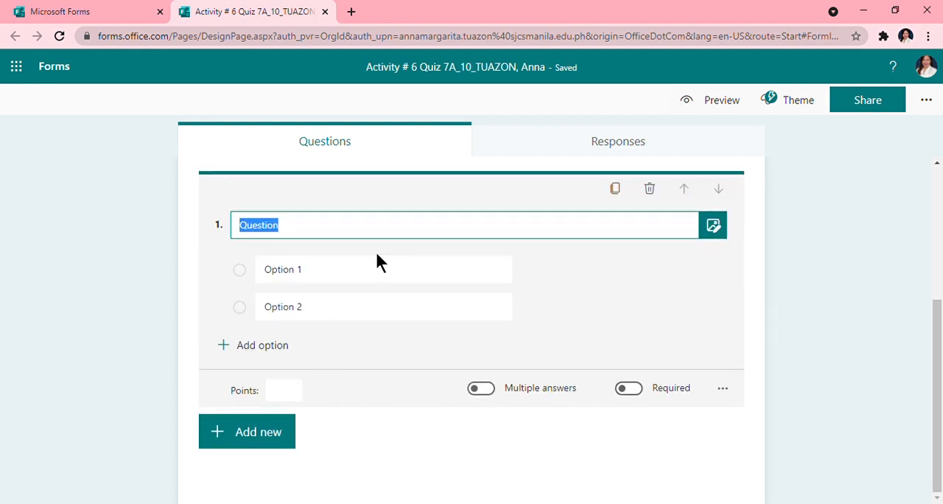
key("BackSpace")
scroll(377, 262, "up", 3)
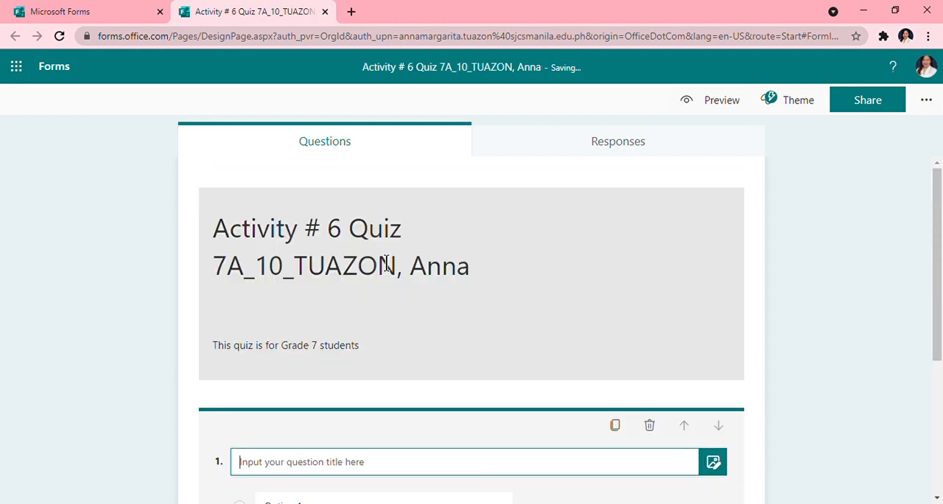
type("Who is")
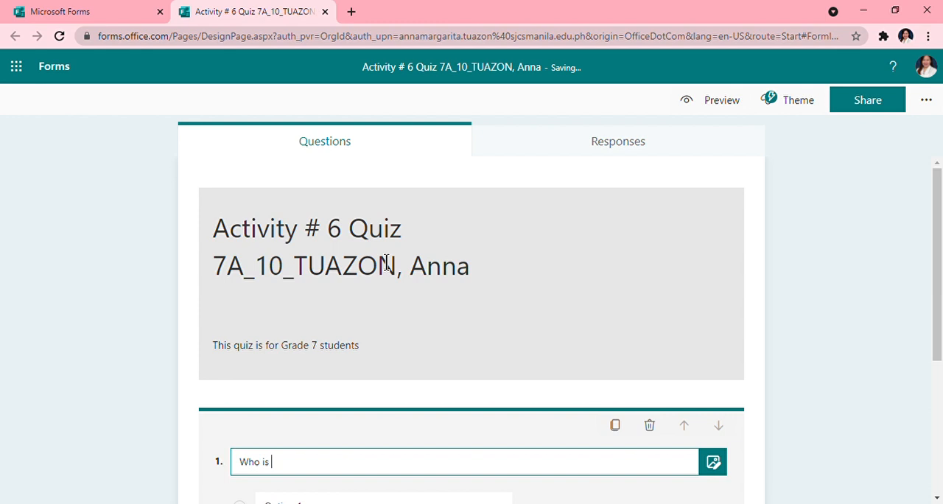
type(" the national hero of")
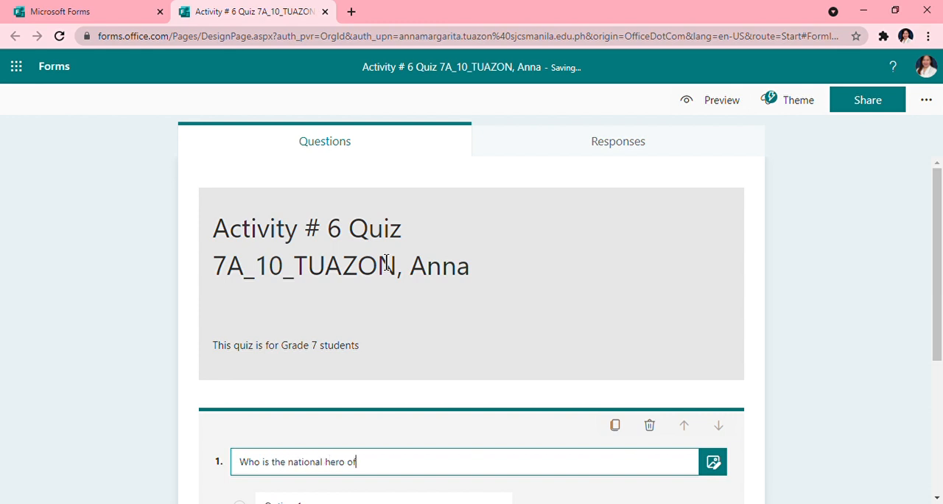
type(" the Philippines?")
scroll(368, 264, "down", 3)
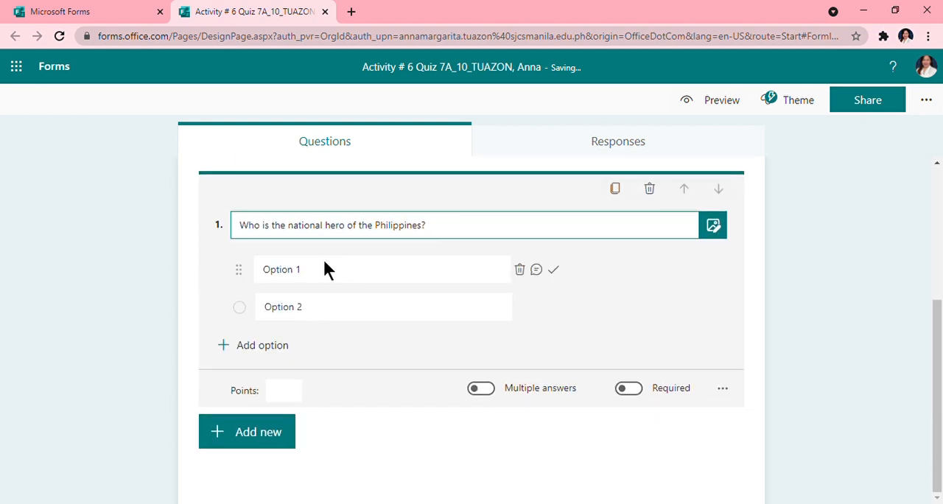
- Set the first answer option of the national hero question to "Dr. Jose Rizal"
left_click(322, 270)
key("BackSpace")
scroll(329, 279, "up", 3)
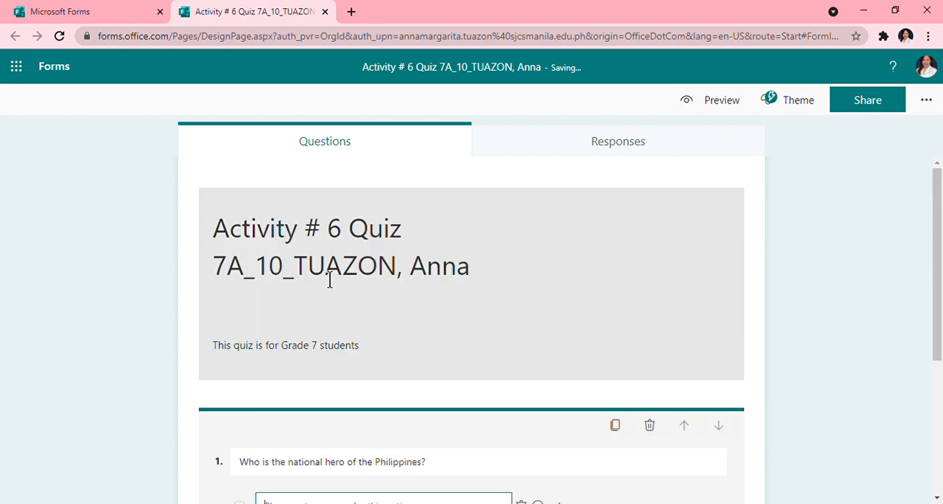
scroll(364, 316, "down", 3)
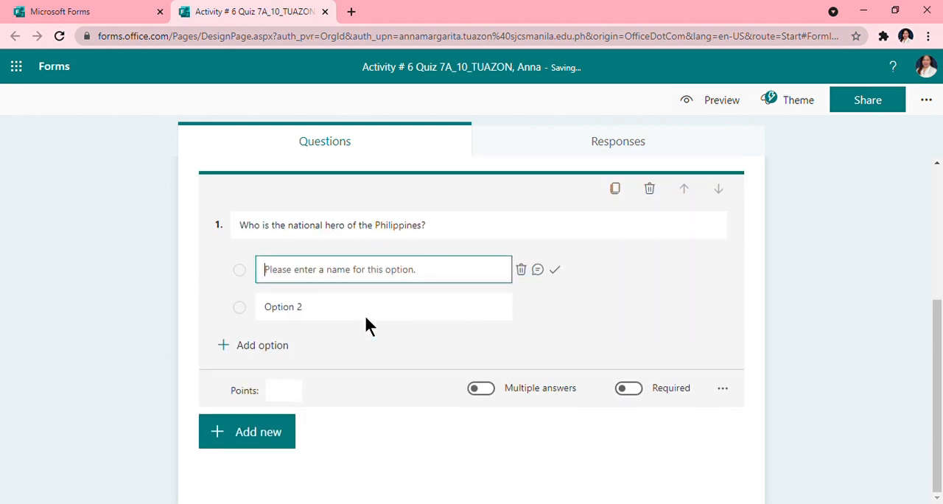
type("R")
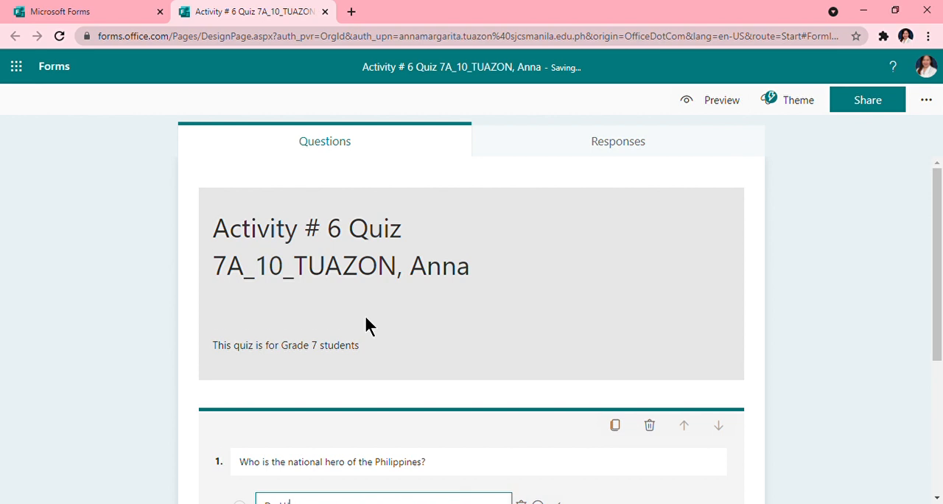
key("BackSpace")
key("BackSpace")
type("Jose")
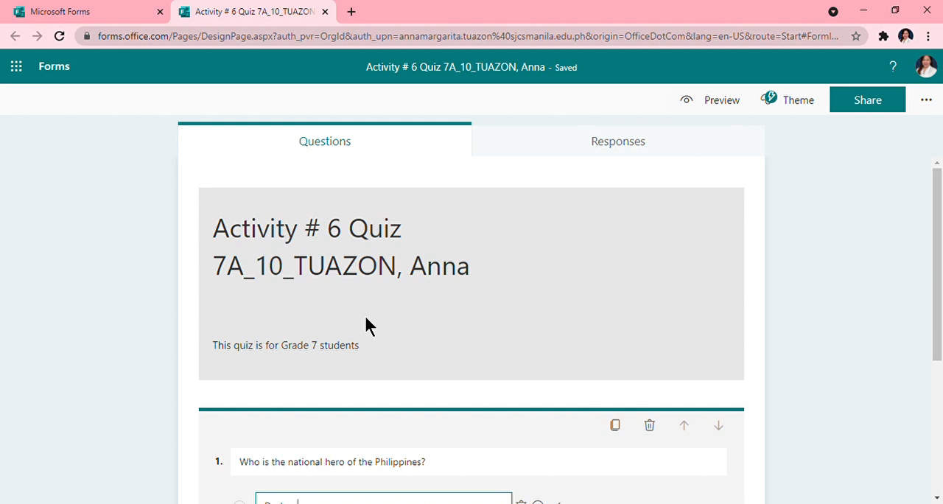
type("R")
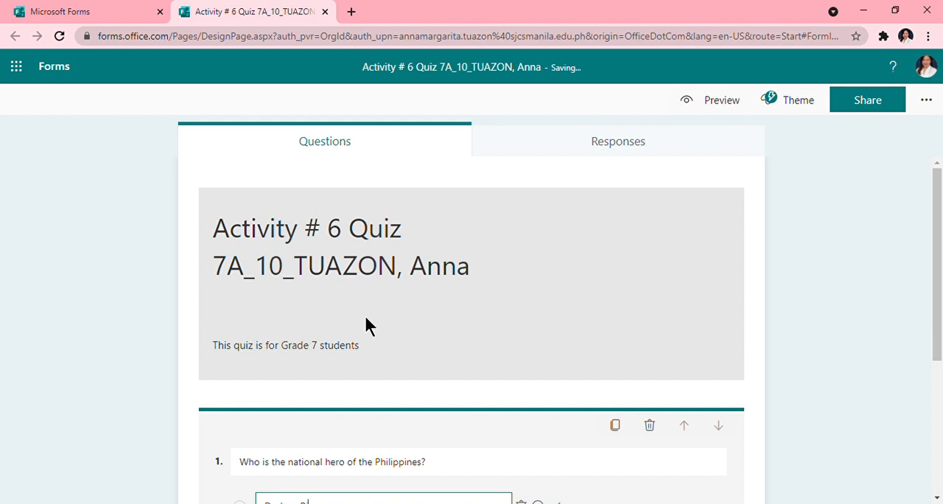
type("izal")
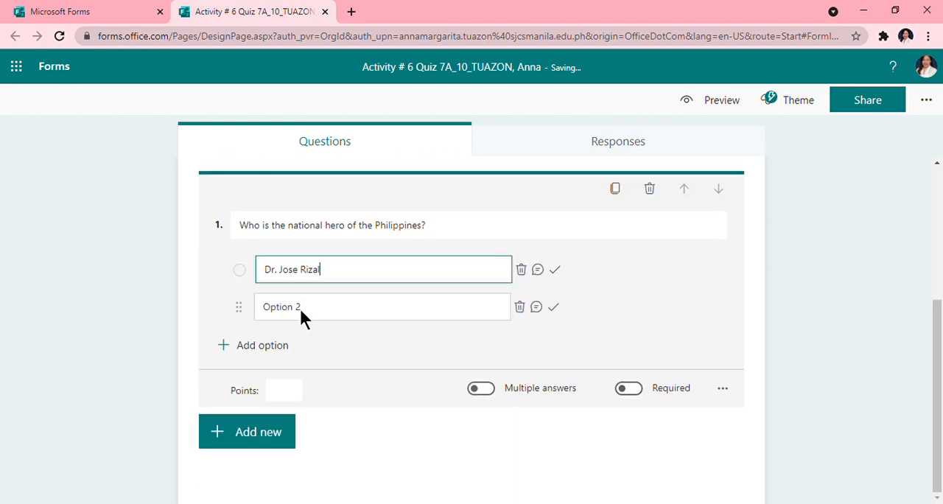
- Set the second answer option to "Emilio Aguinaldo"
left_click(299, 307)
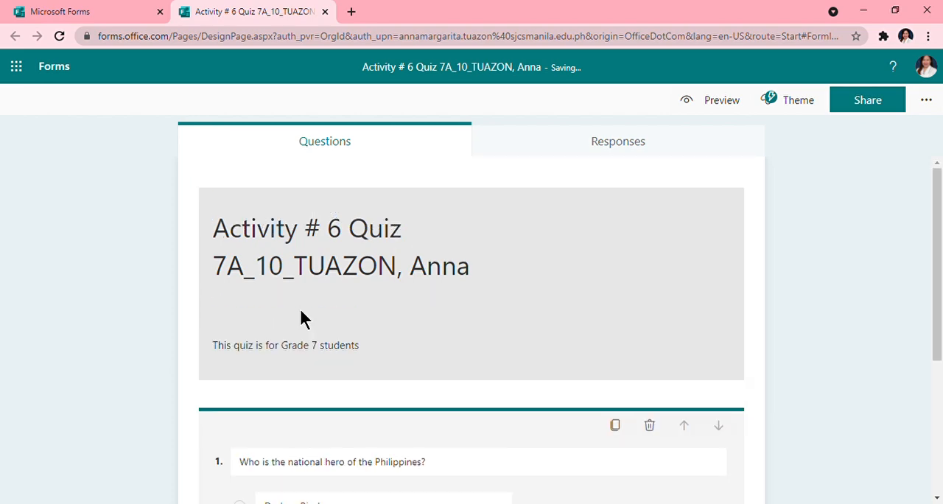
type("Emilio Aguinaldo")
- Add a third answer option reading "Ninoy Aquino"
left_click(285, 352)
type("Ninoy Aqu")
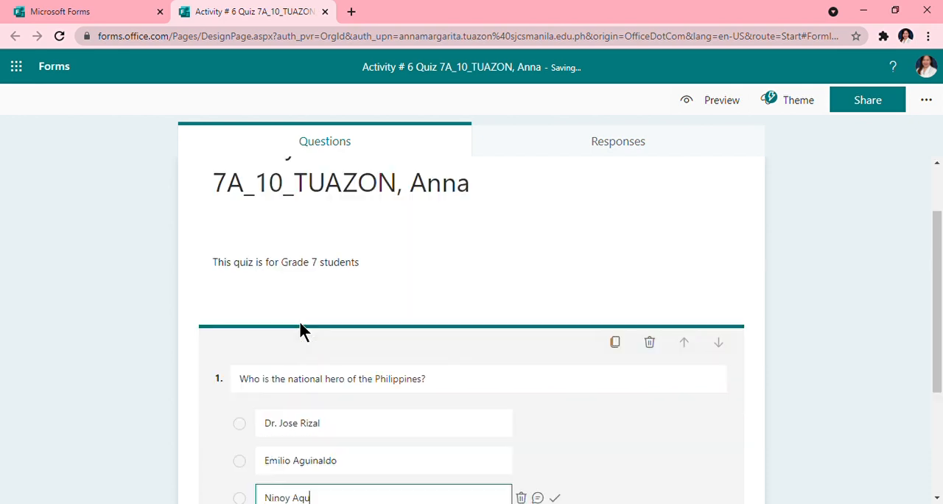
type("ino")
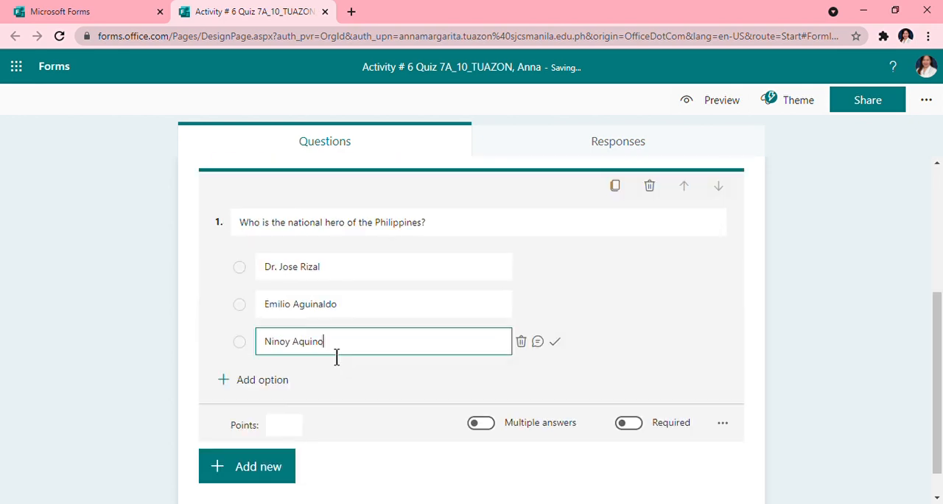
scroll(353, 360, "down", 3)
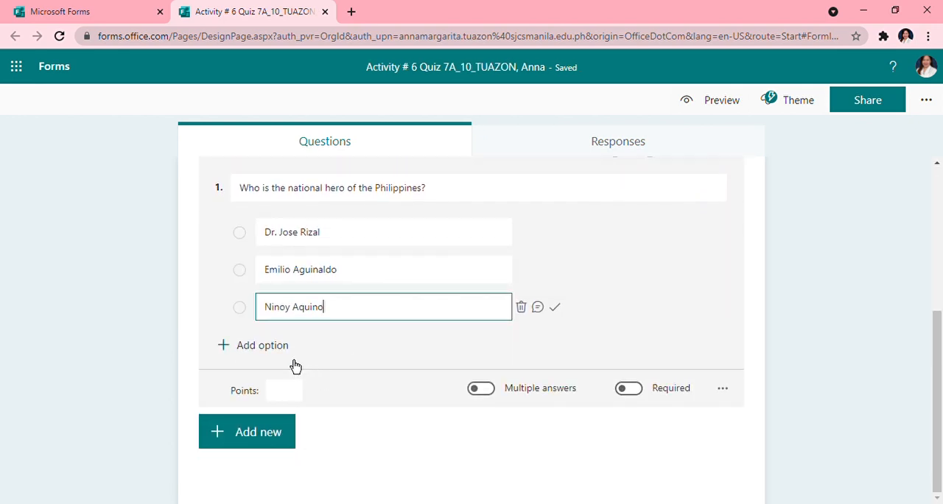
- Add a fourth answer option reading "Andres Bonifacio"
left_click(292, 354)
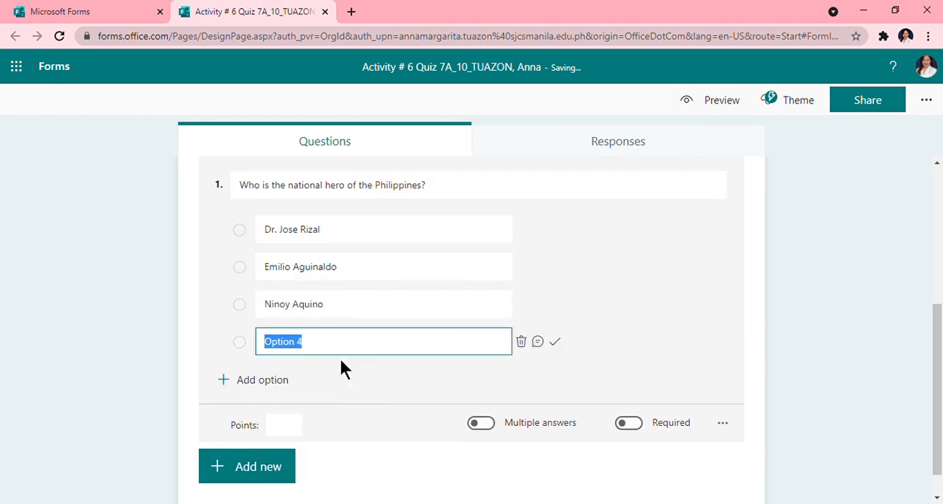
type("An")
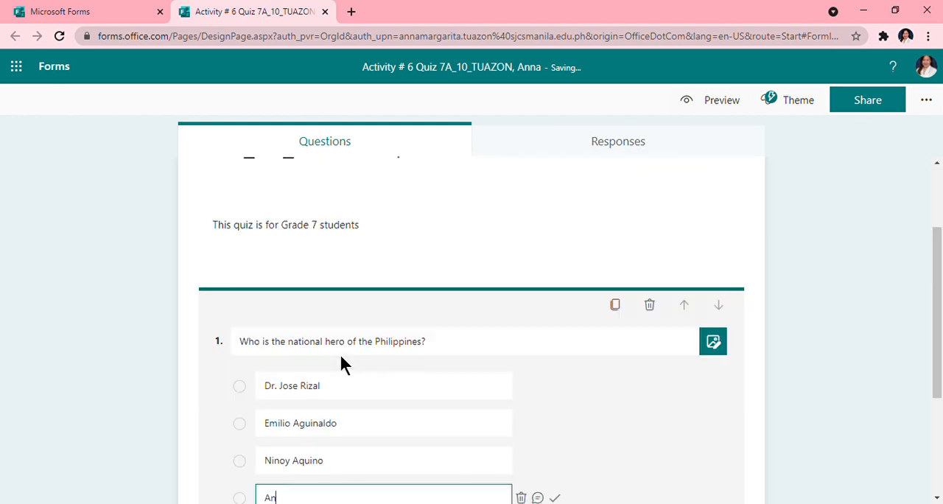
type("dres Boni")
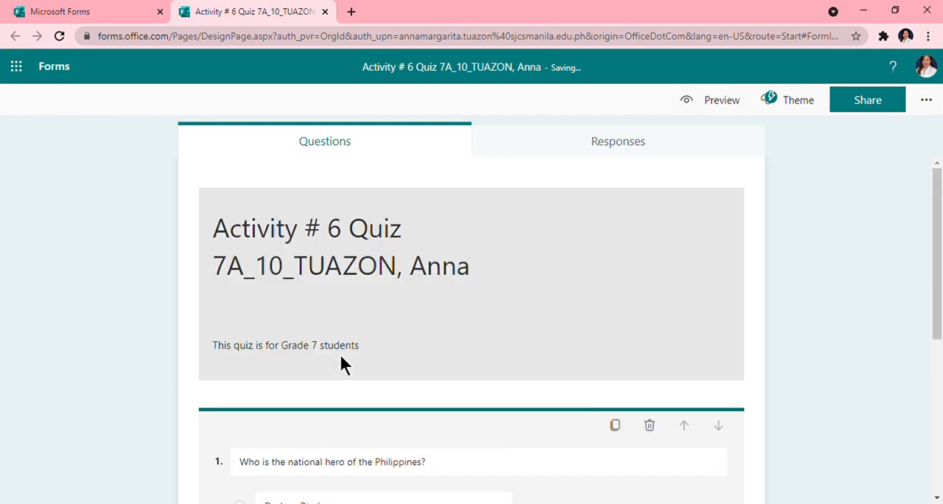
type("facio")
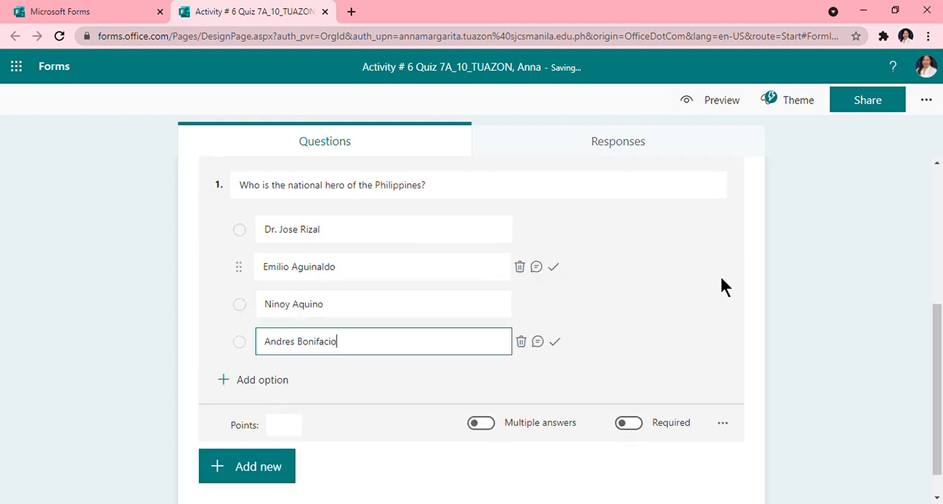
- Mark "Dr. Jose Rizal" as the correct answer of the national hero question
left_click(819, 263)
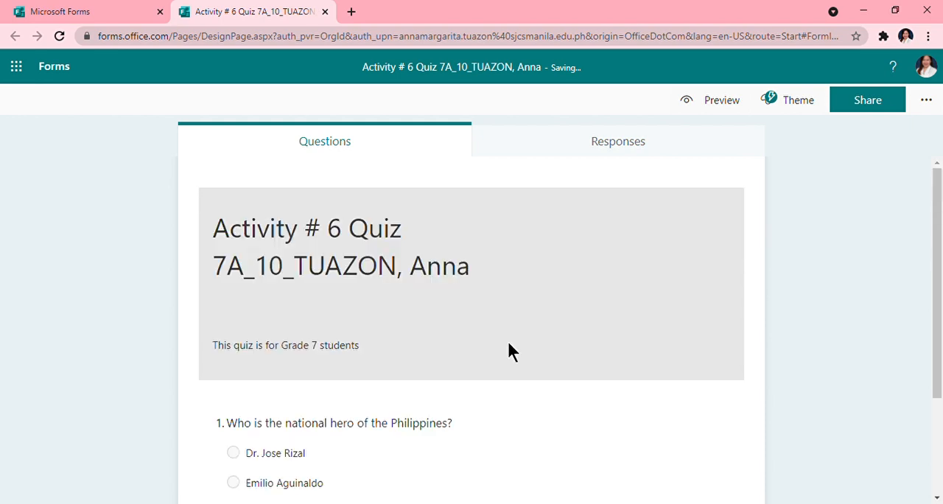
left_click(507, 341)
scroll(544, 382, "down", 1)
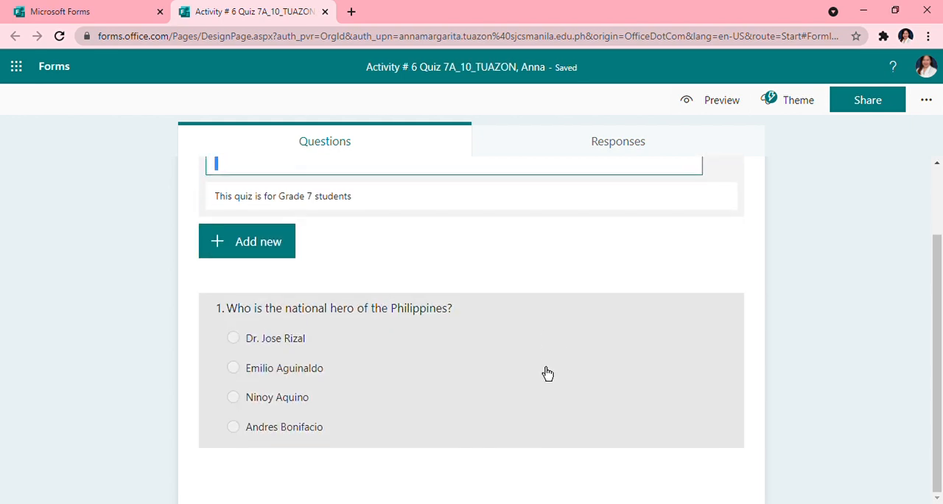
left_click(541, 372)
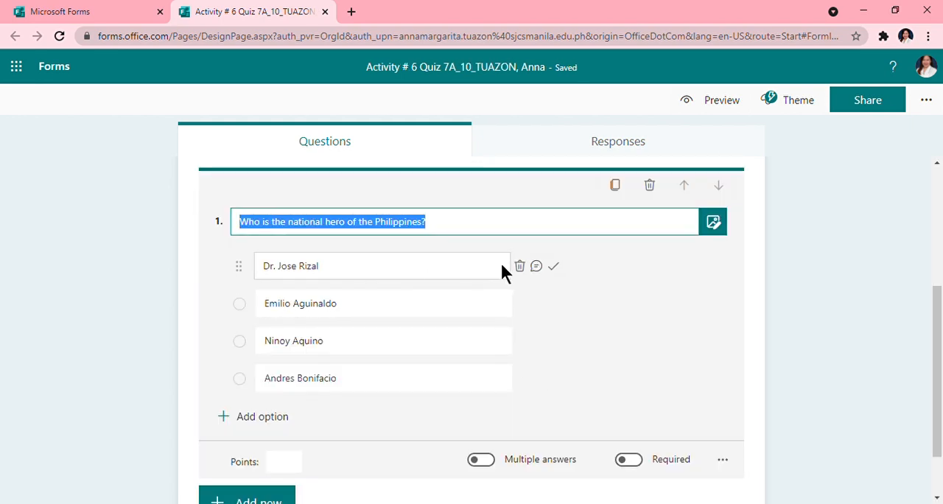
left_click(553, 266)
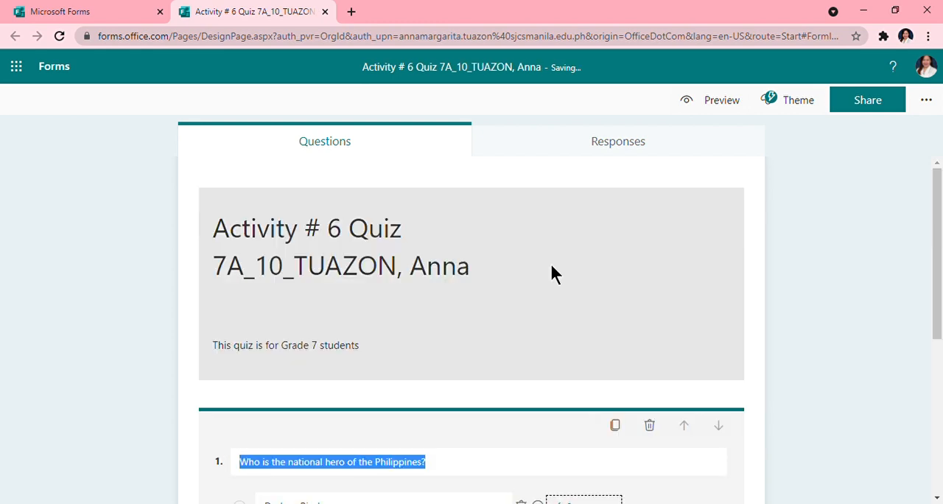
- Make the national hero question required
scroll(737, 442, "down", 3)
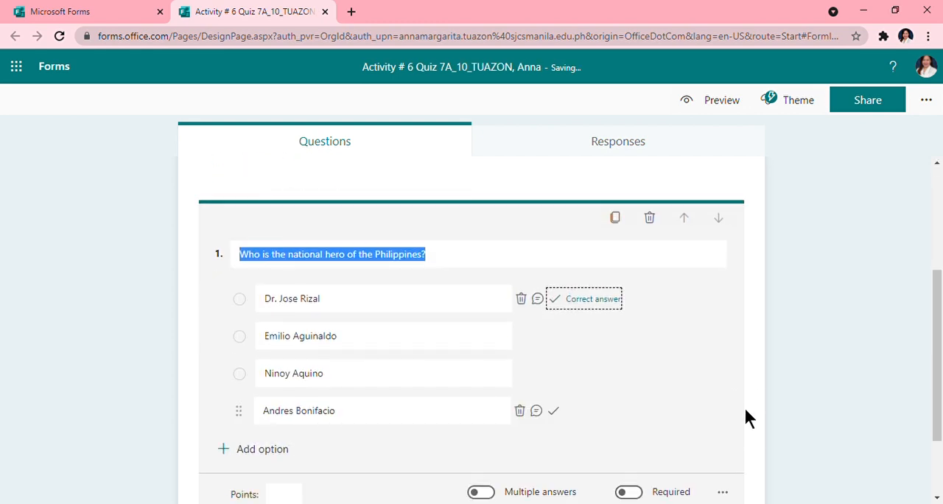
scroll(745, 385, "up", 3)
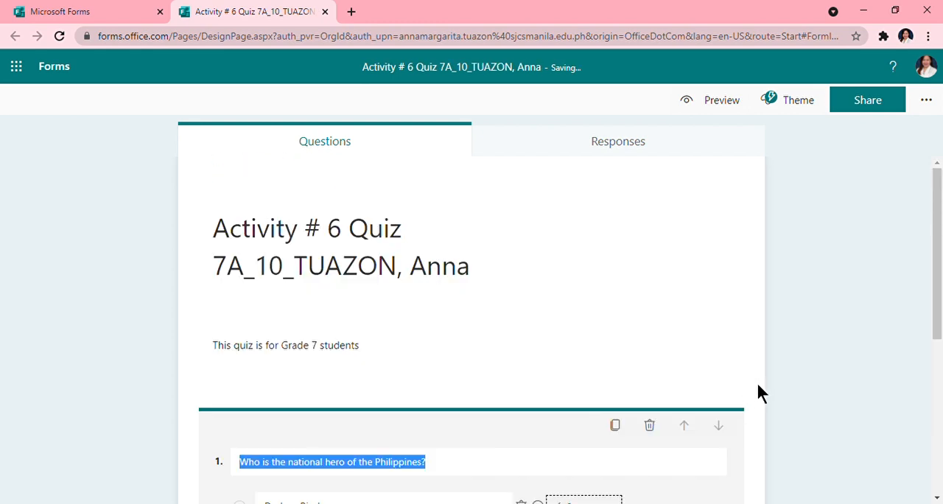
scroll(774, 386, "down", 2)
scroll(785, 387, "up", 1)
scroll(728, 400, "down", 3)
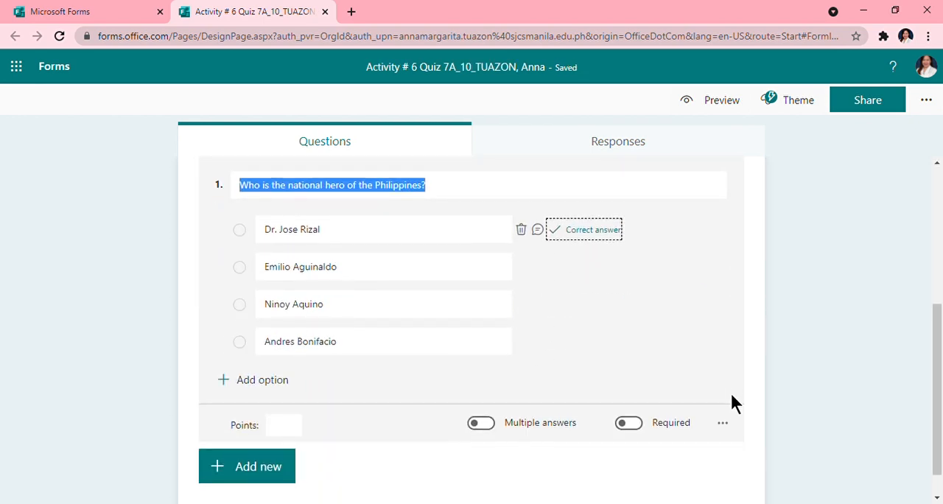
left_click(628, 423)
scroll(642, 435, "up", 4)
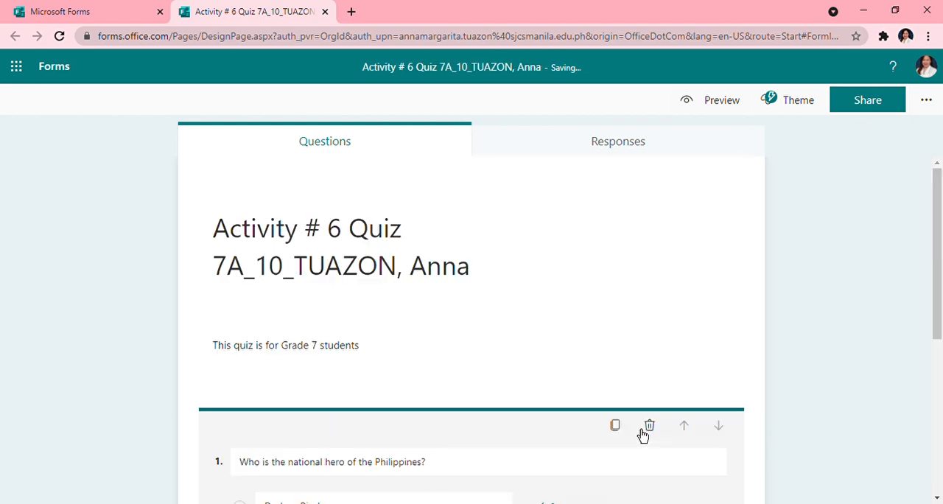
- Set the points for the national hero question to 3
scroll(737, 392, "down", 4)
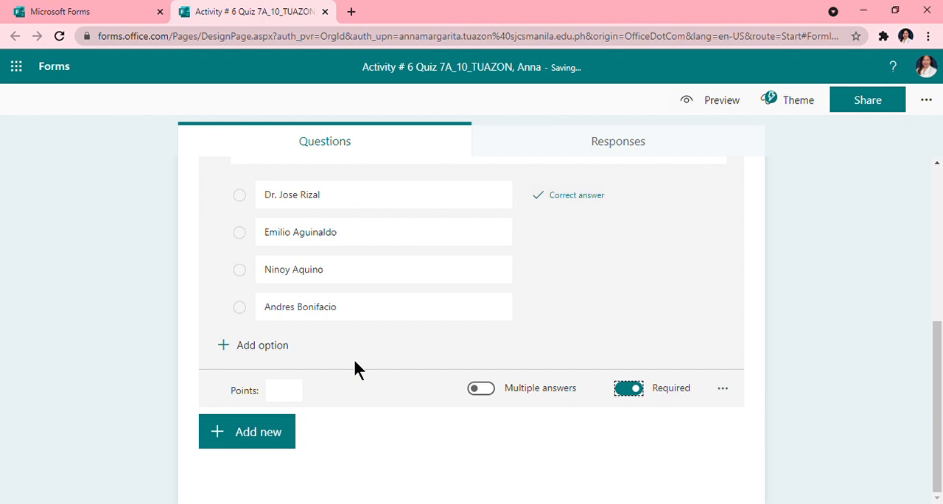
left_click(287, 396)
scroll(337, 391, "up", 5)
scroll(356, 381, "down", 5)
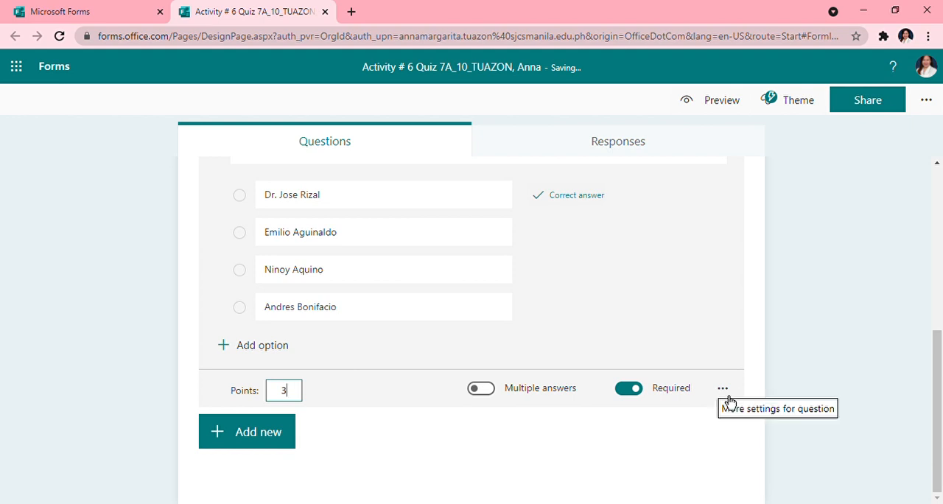
- Enable Shuffle options for the answers of the national hero question
scroll(728, 400, "up", 5)
scroll(739, 418, "down", 5)
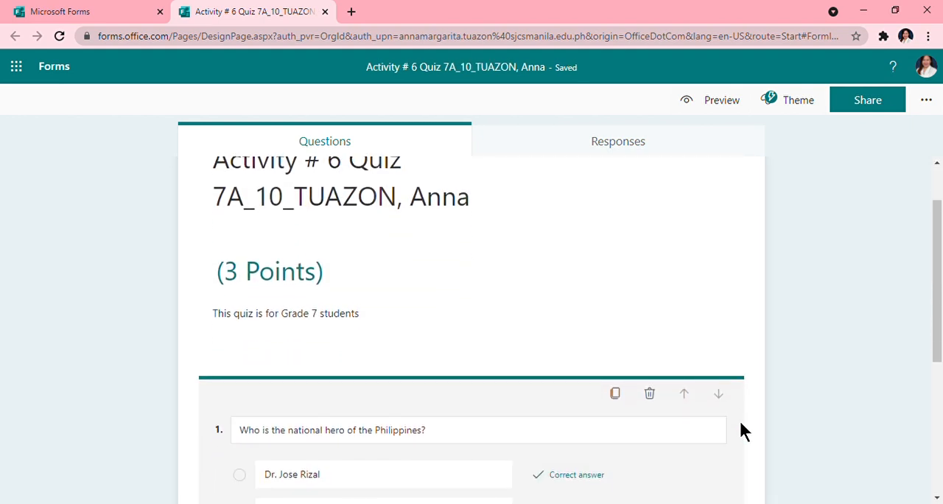
left_click(723, 391)
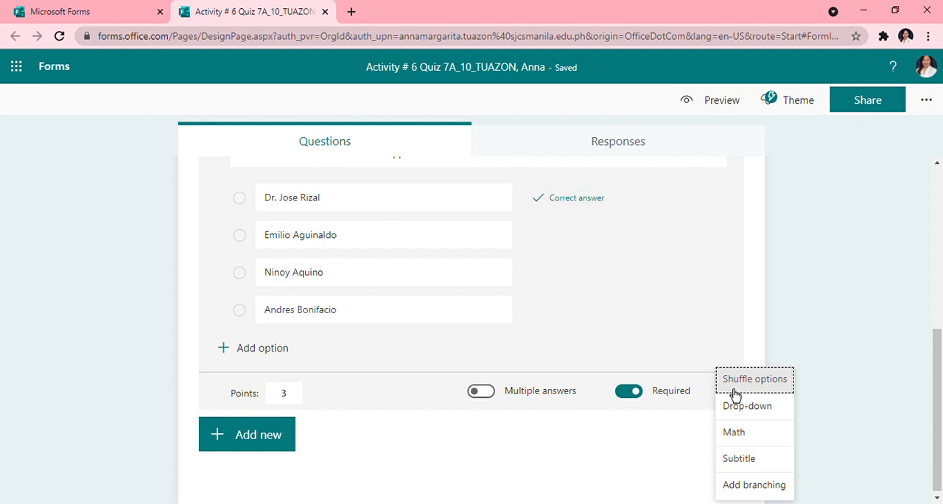
left_click(744, 379)
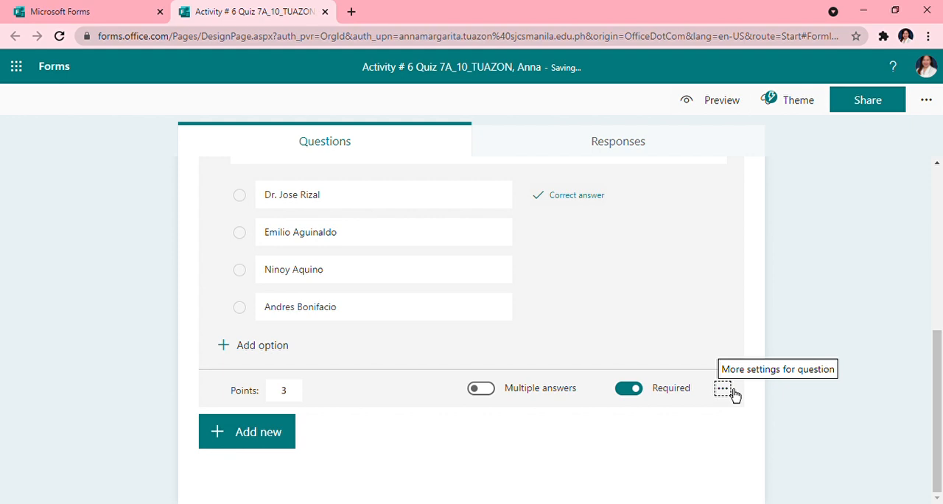
scroll(460, 243, "up", 5)
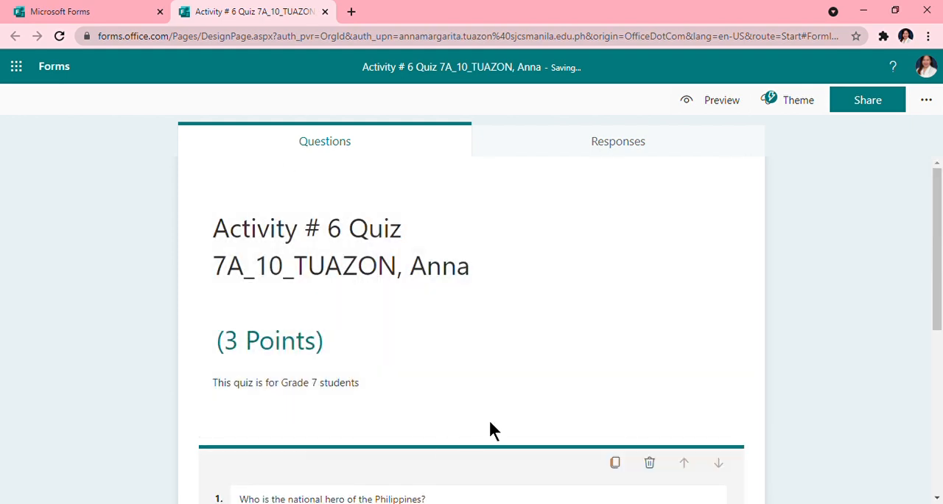
scroll(489, 419, "down", 4)
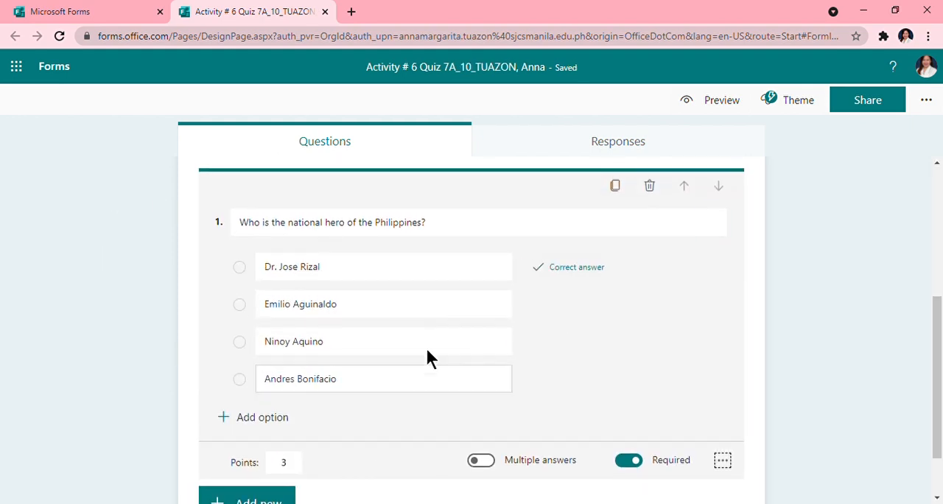
- Change the answer format of the national hero question to Drop-down
mouse_move(452, 375)
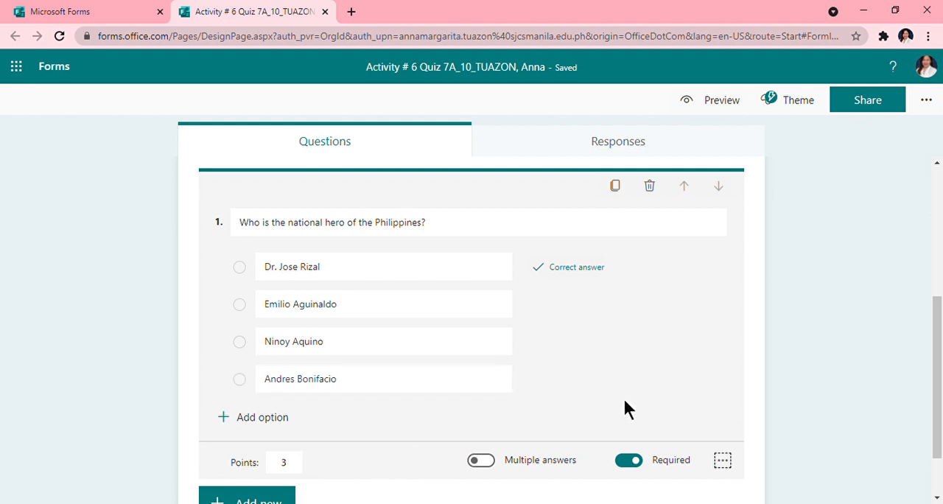
scroll(625, 406, "down", 1)
scroll(632, 406, "up", 1)
mouse_move(291, 350)
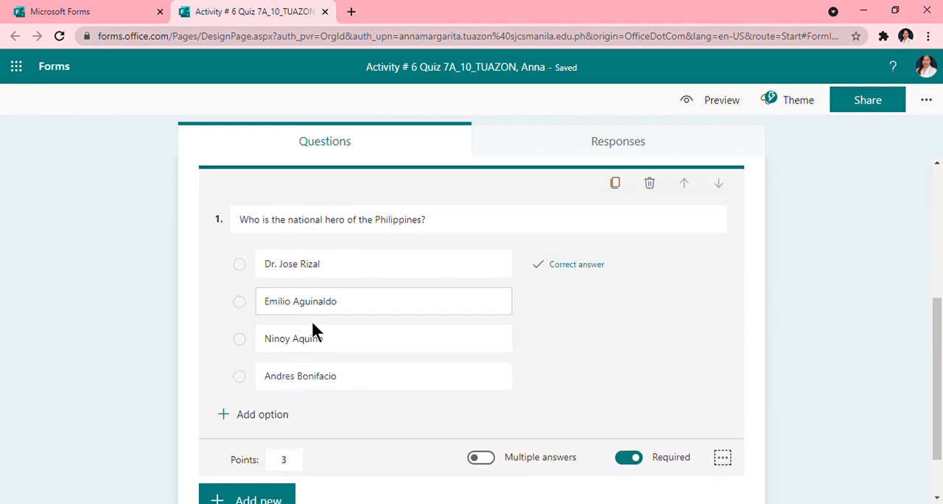
left_click(723, 460)
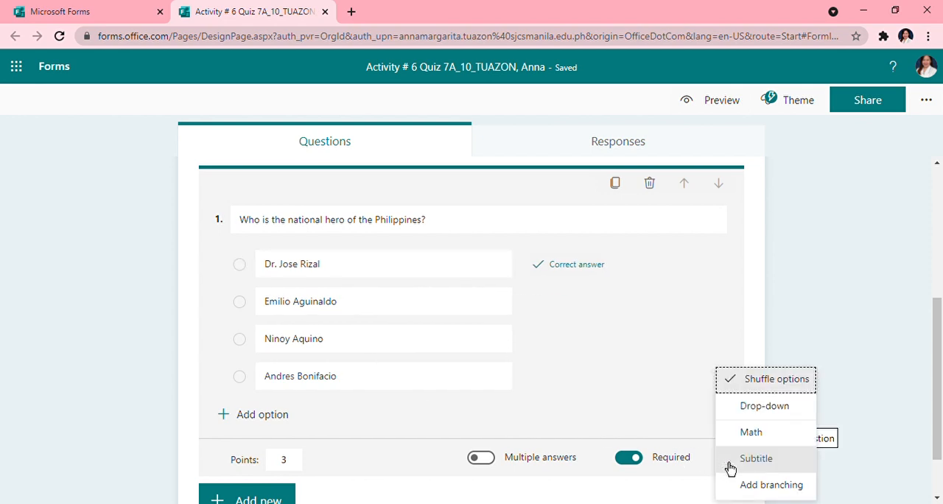
left_click(746, 416)
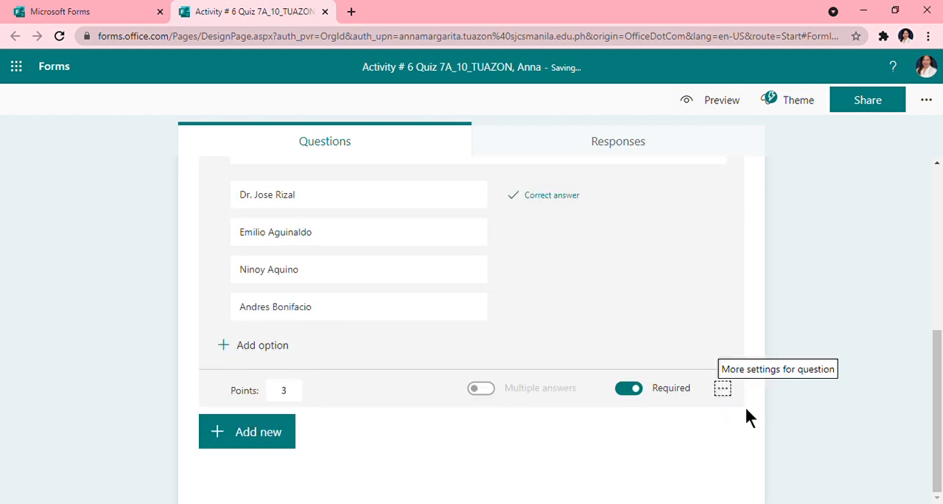
- Leave question editing to view the drop-down answer field, and reopen the national hero question for editing
left_click(859, 324)
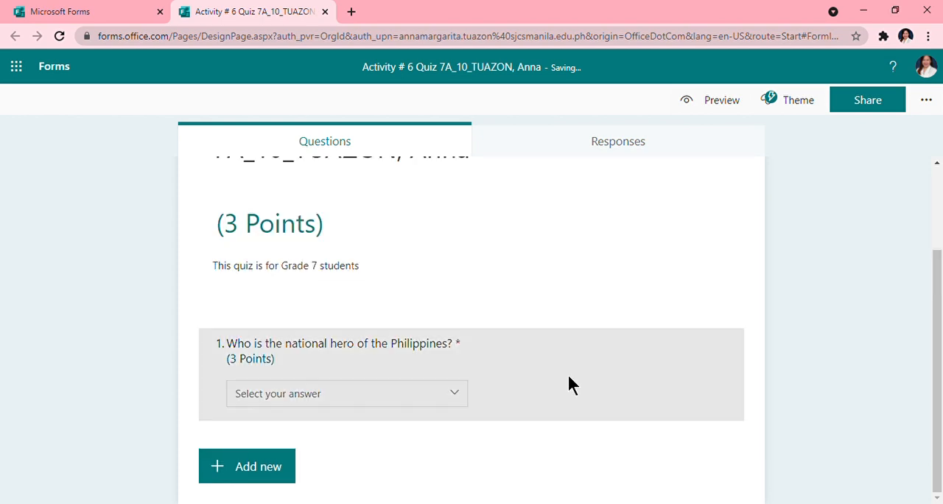
scroll(454, 391, "up", 2)
left_click(454, 391)
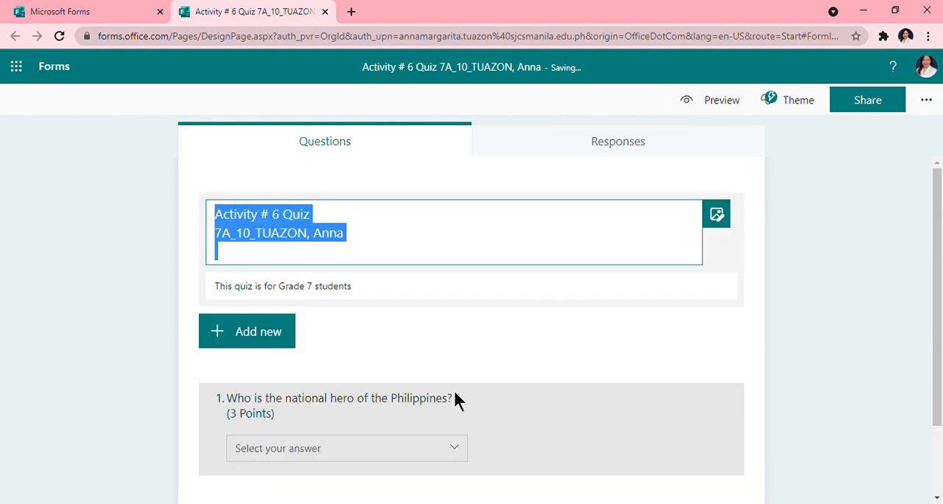
left_click(550, 421)
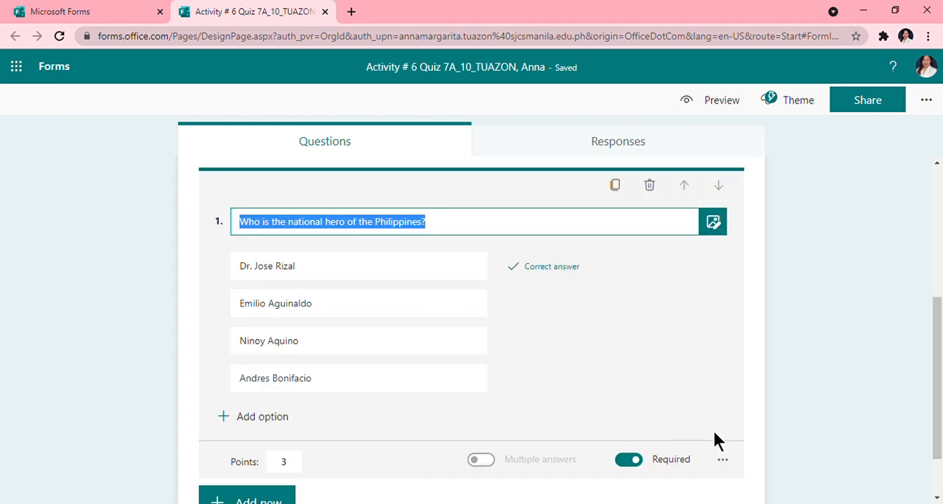
- Preview the quiz, expand the answer list of the national hero question, and return to the quiz editor
scroll(719, 440, "down", 1)
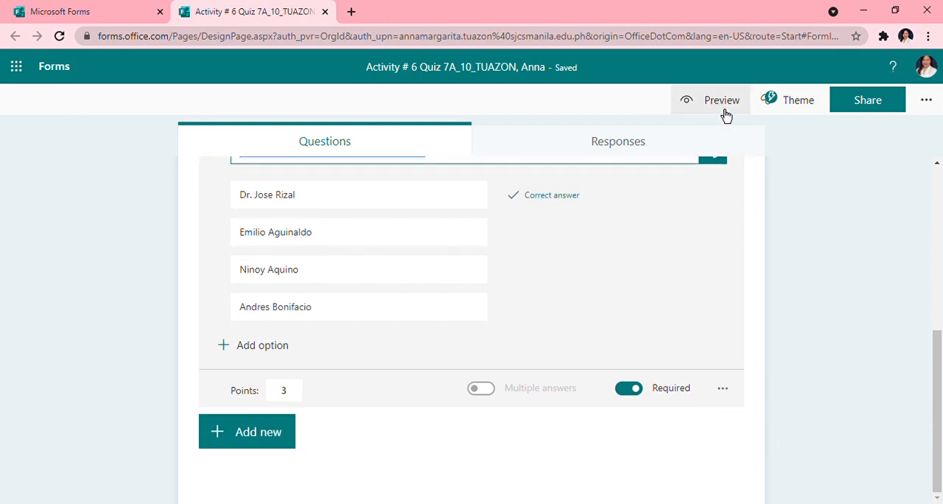
left_click(722, 101)
scroll(465, 373, "down", 1)
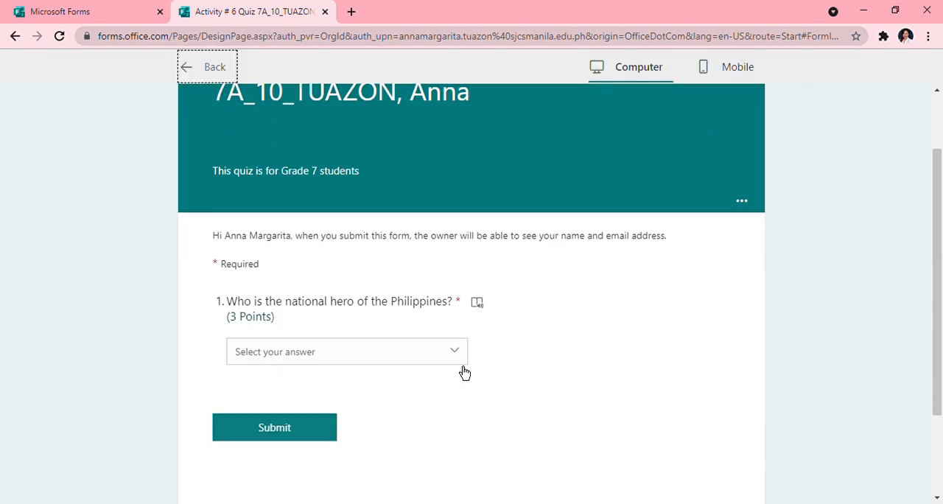
scroll(465, 373, "down", 1)
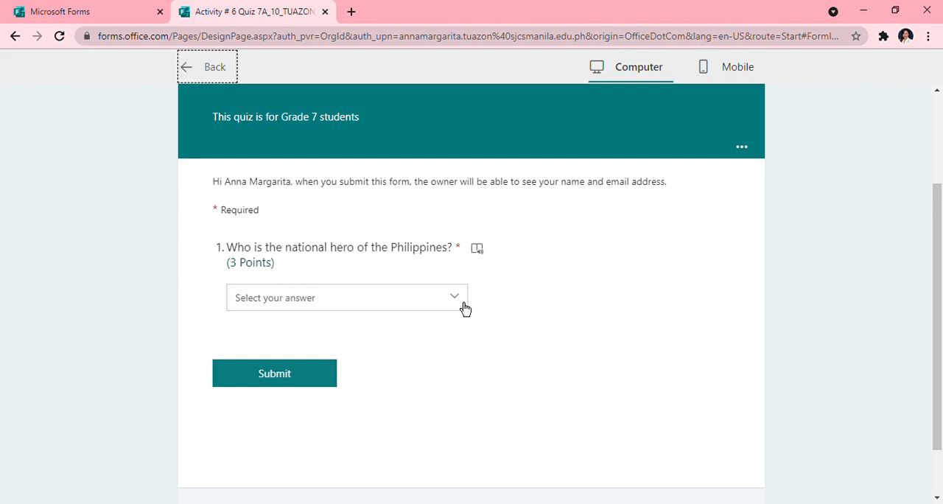
left_click(462, 303)
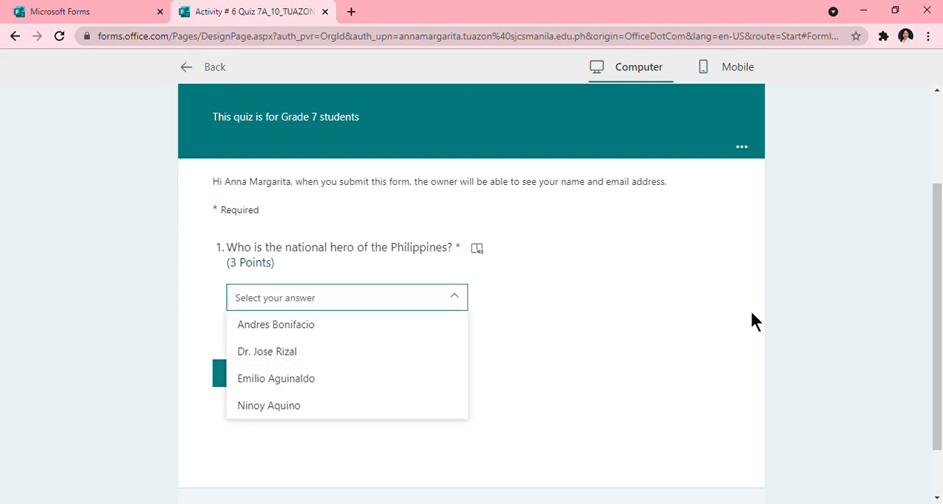
left_click(811, 318)
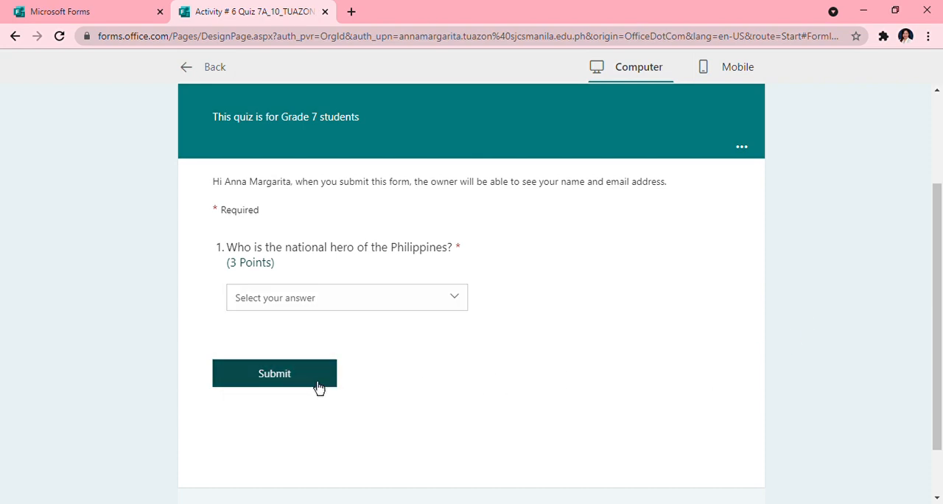
scroll(369, 287, "up", 1)
left_click(214, 70)
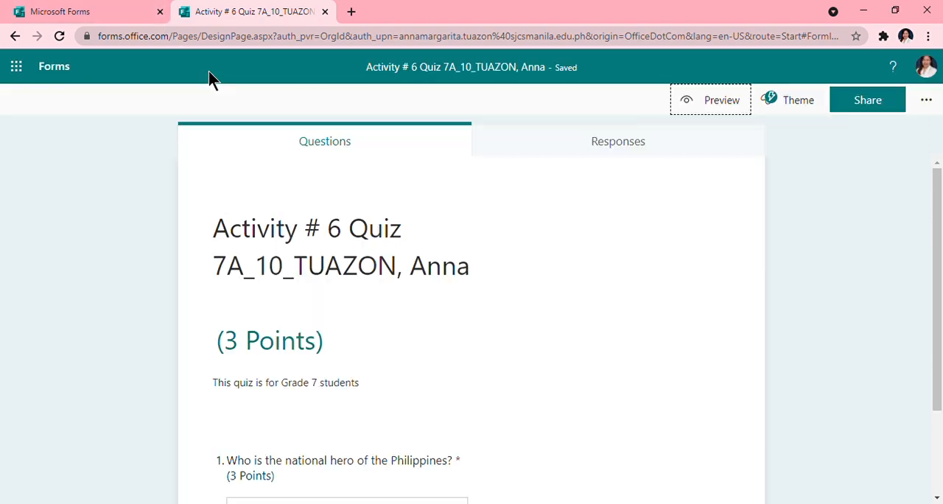
- Add a second question of the Text type with the title "Why?"
scroll(444, 332, "down", 2)
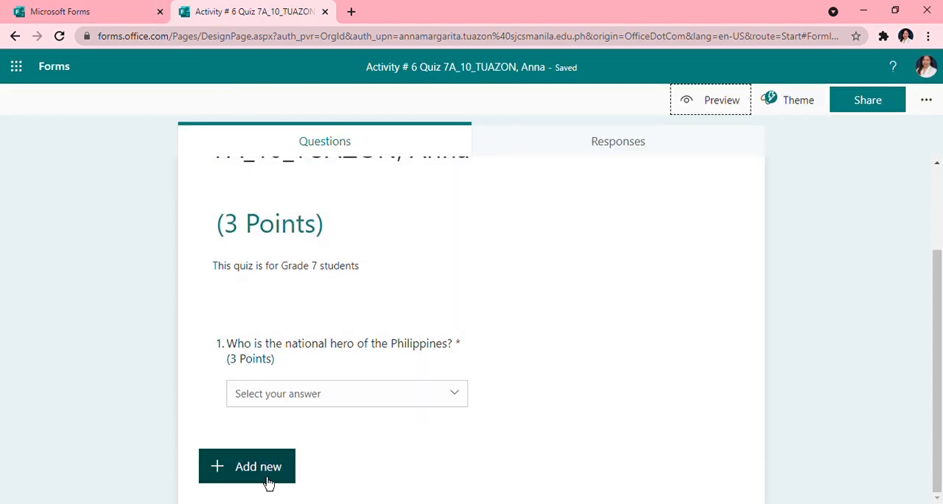
left_click(269, 483)
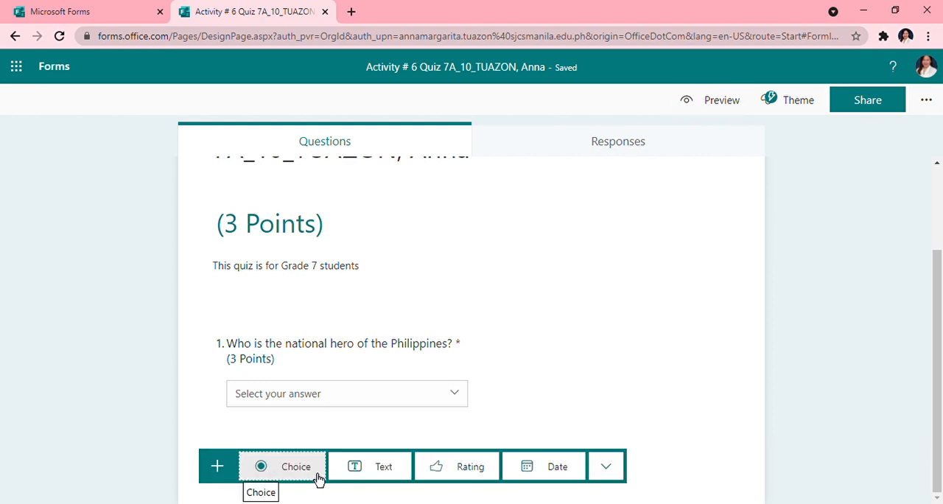
left_click(388, 472)
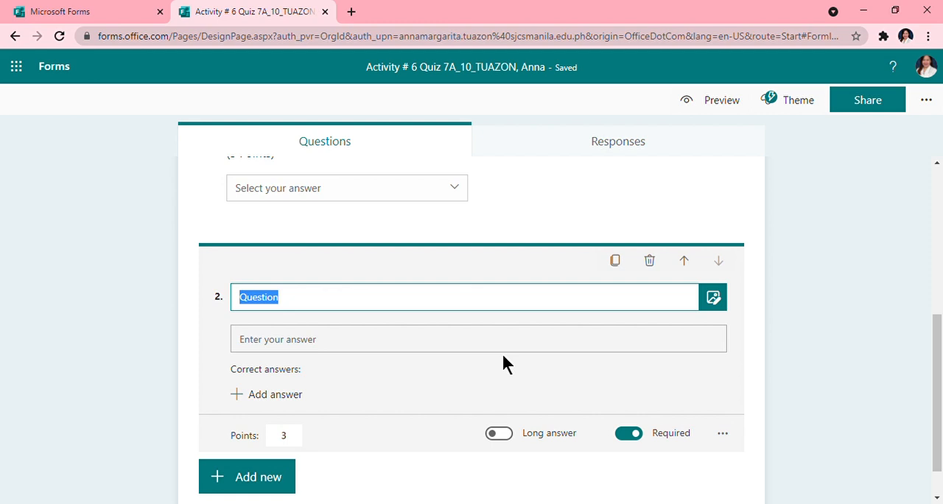
key("BackSpace")
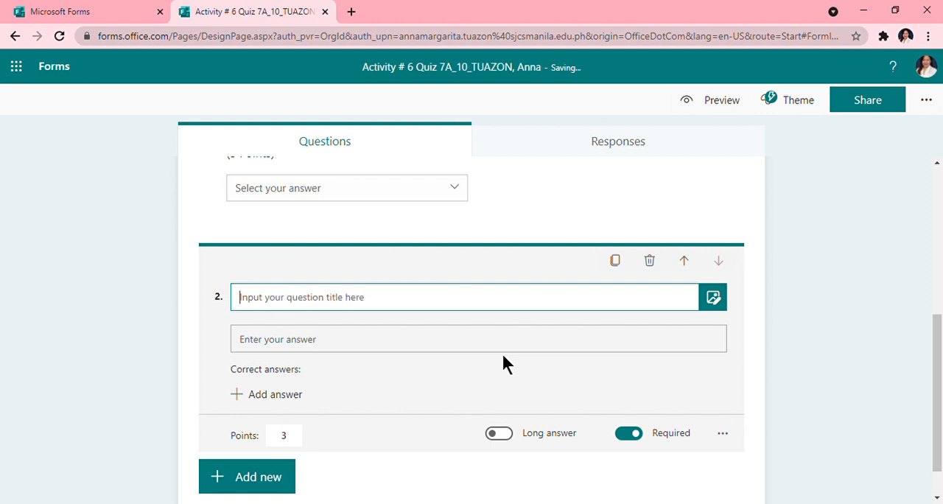
type("Why?")
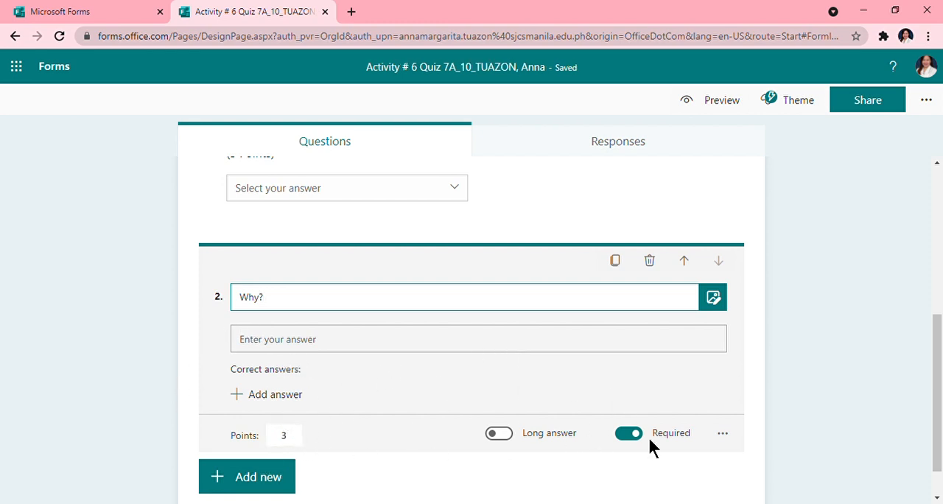
- Add a third question of the Choice type and turn on the Math option for it
scroll(470, 396, "down", 1)
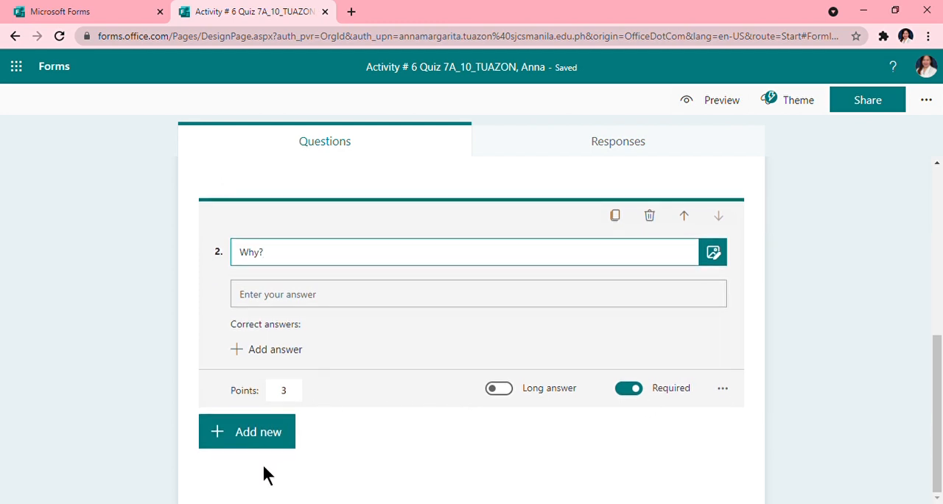
left_click(256, 441)
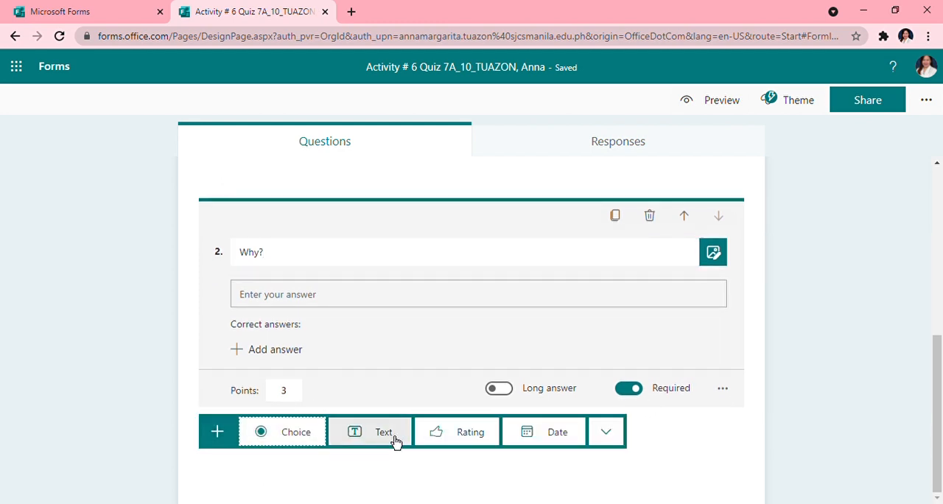
left_click(291, 448)
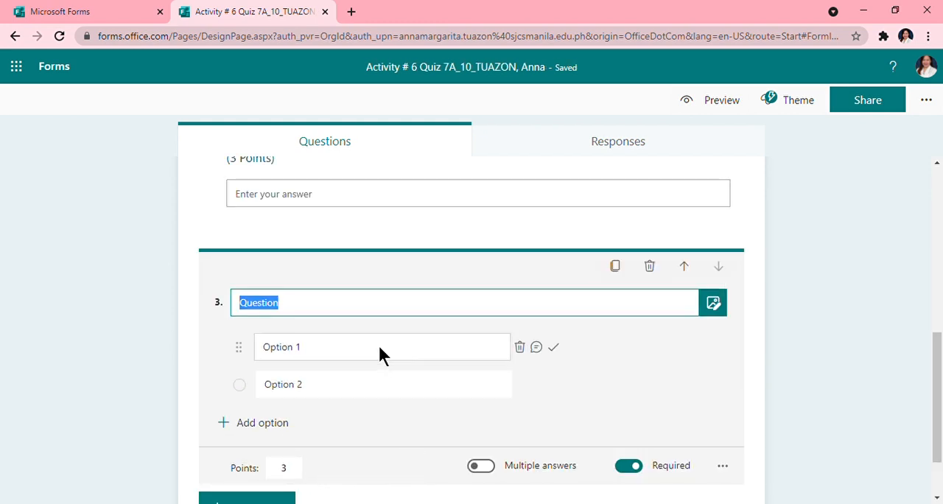
left_click(723, 467)
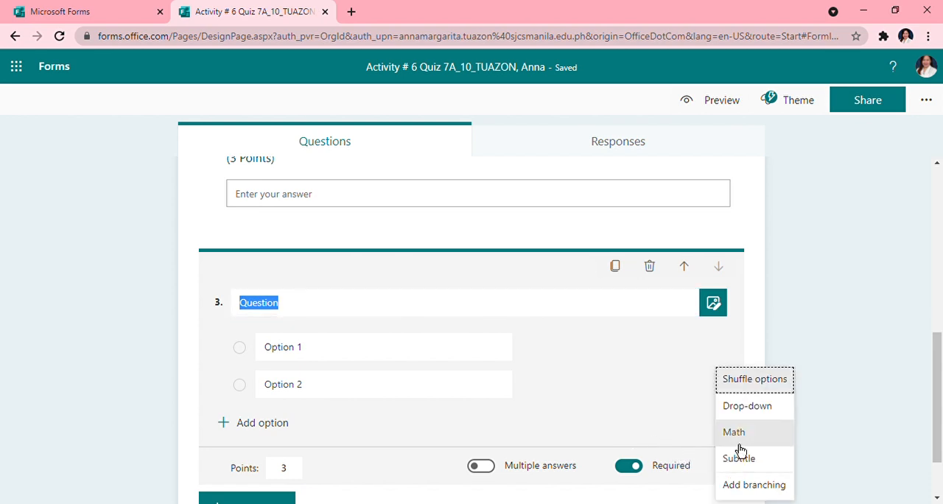
left_click(739, 442)
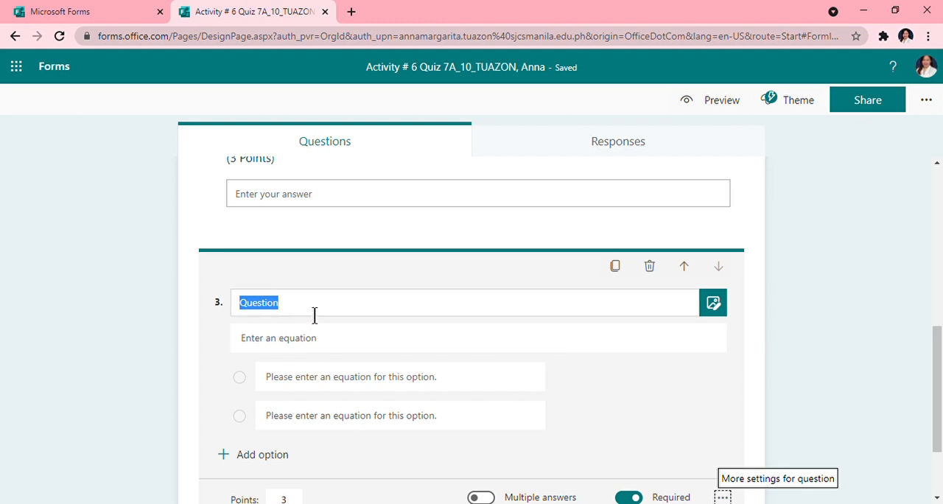
- Title the third question "Solve this mathematical problem." and open its equation field
key("BackSpace")
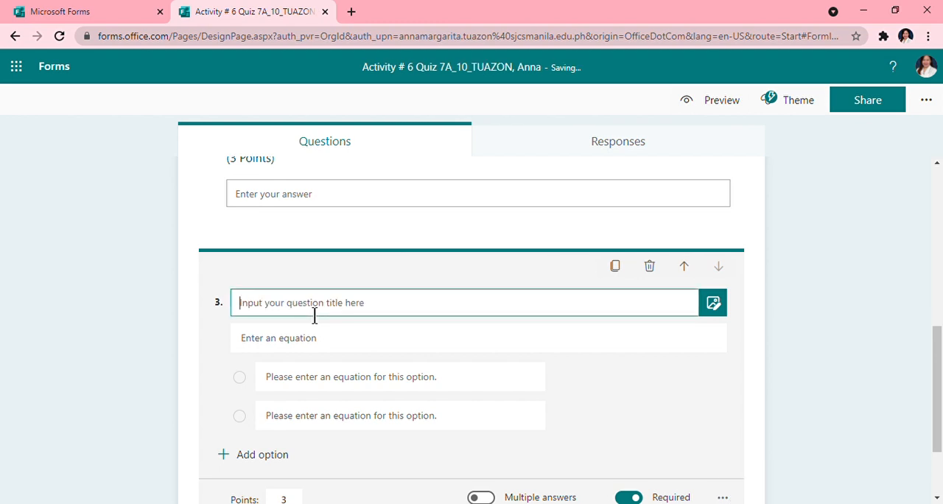
type("Solve this mathematical ")
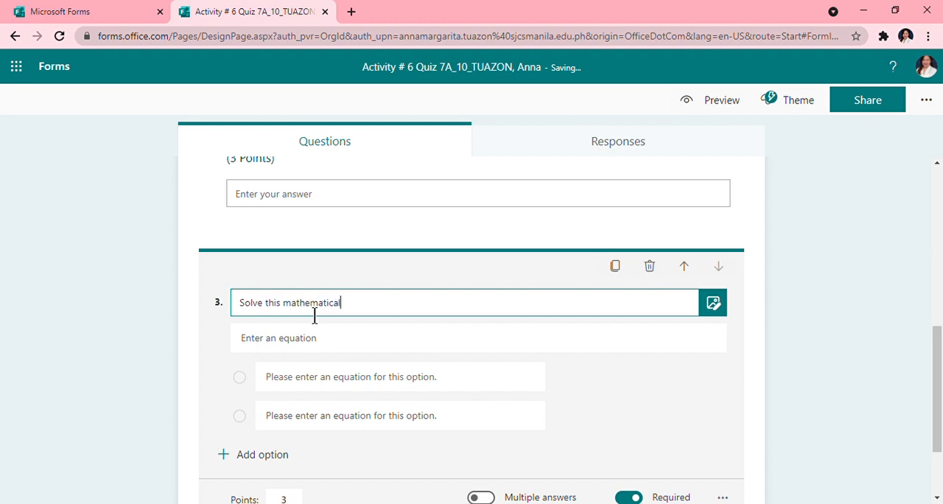
type("problem.")
left_click(299, 350)
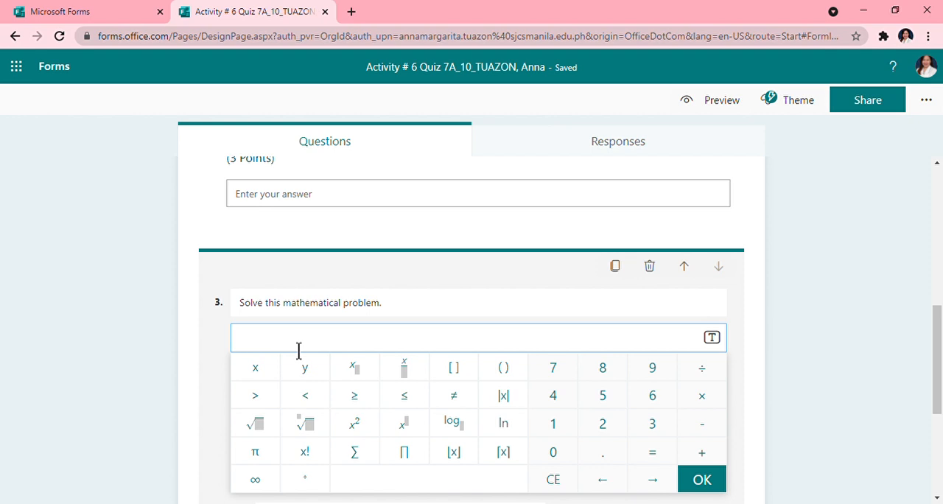
left_click(319, 434)
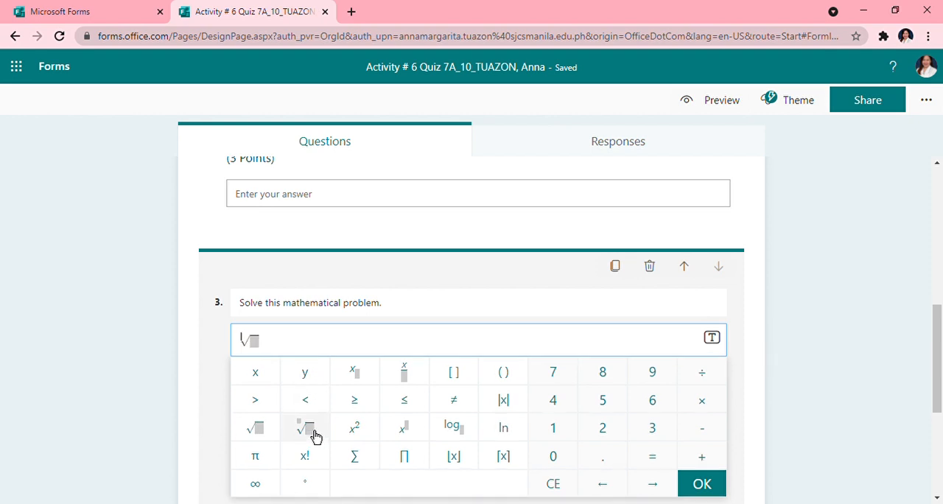
left_click(272, 350)
type("22")
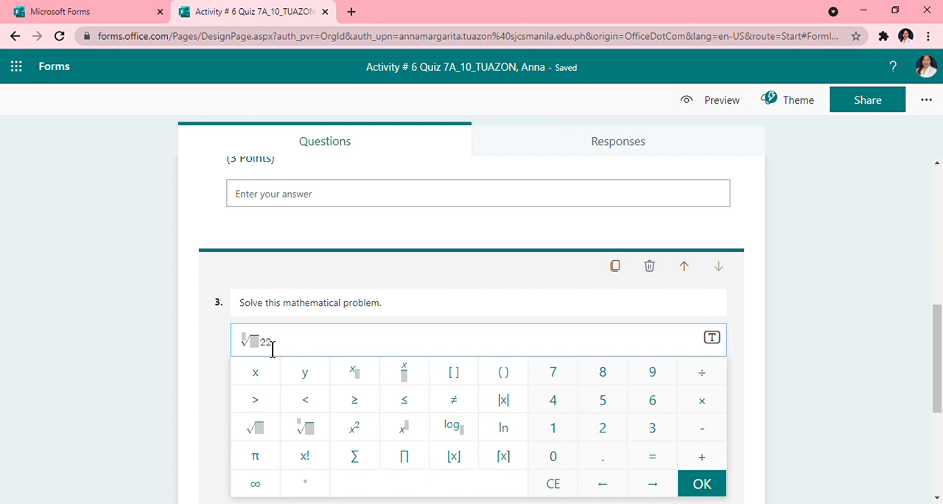
type("5")
key("BackSpace")
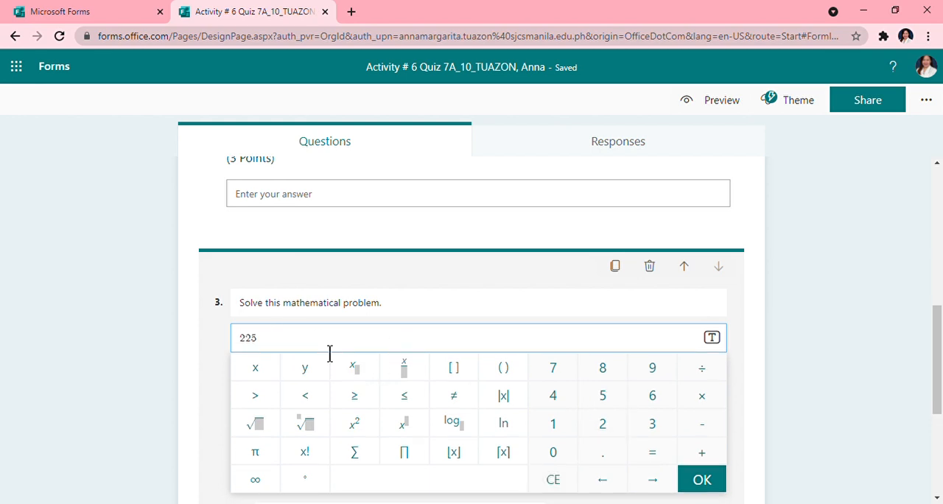
left_click(308, 430)
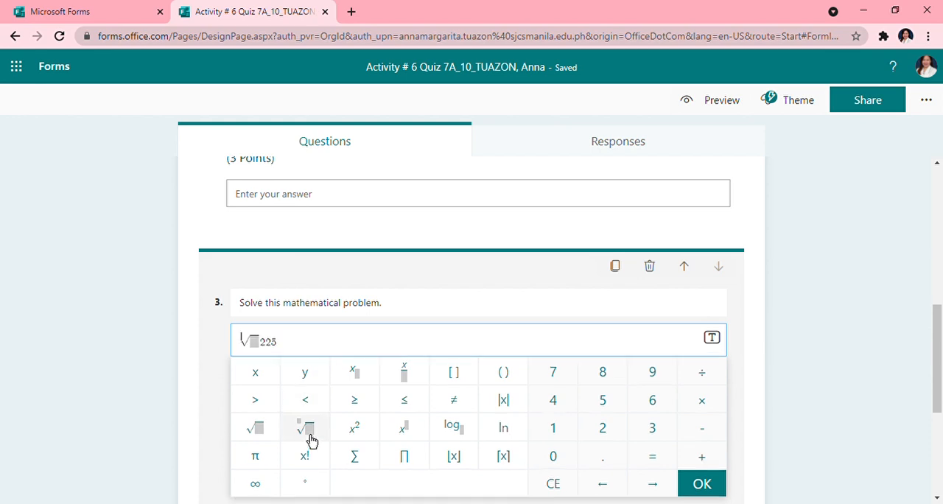
left_click(864, 365)
left_click(302, 353)
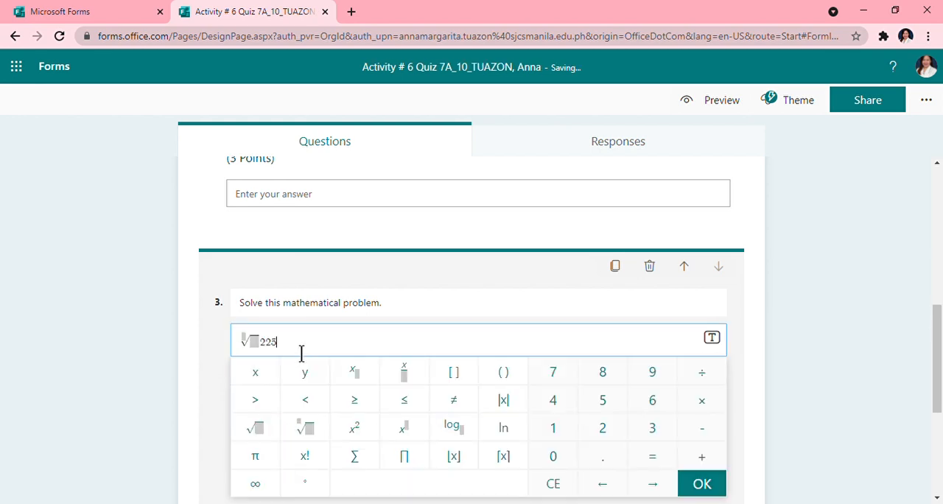
key("BackSpace")
key("BackSpace")
key("BackSpace")
key("BackSpace")
key("BackSpace")
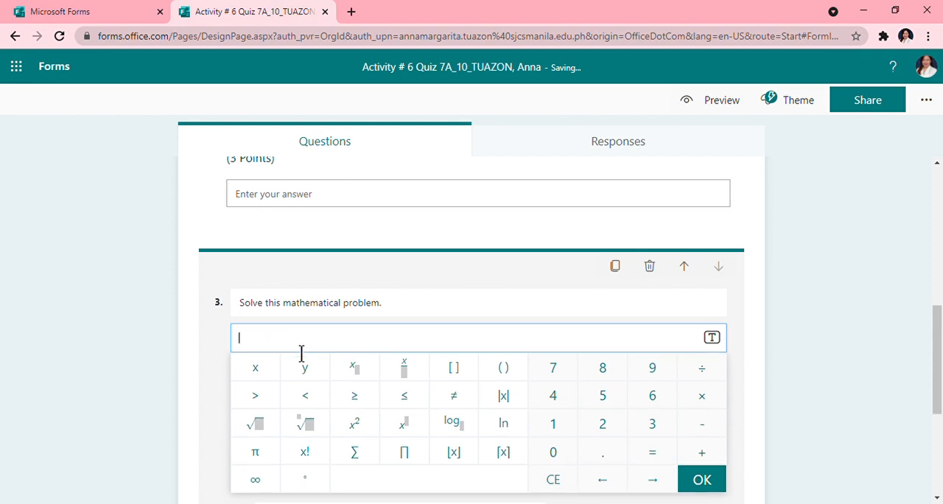
- Enter the square root of 225 as the equation of the third question
left_click(256, 424)
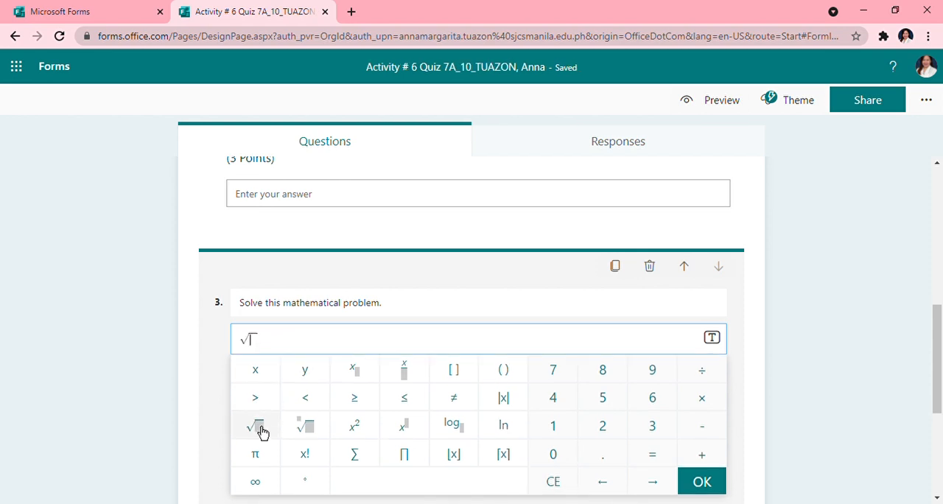
type("225")
left_click(826, 361)
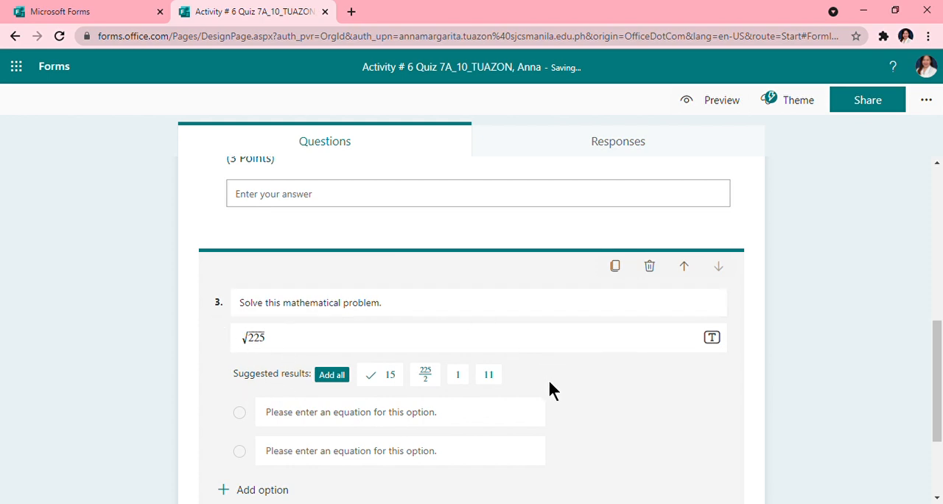
left_click(364, 341)
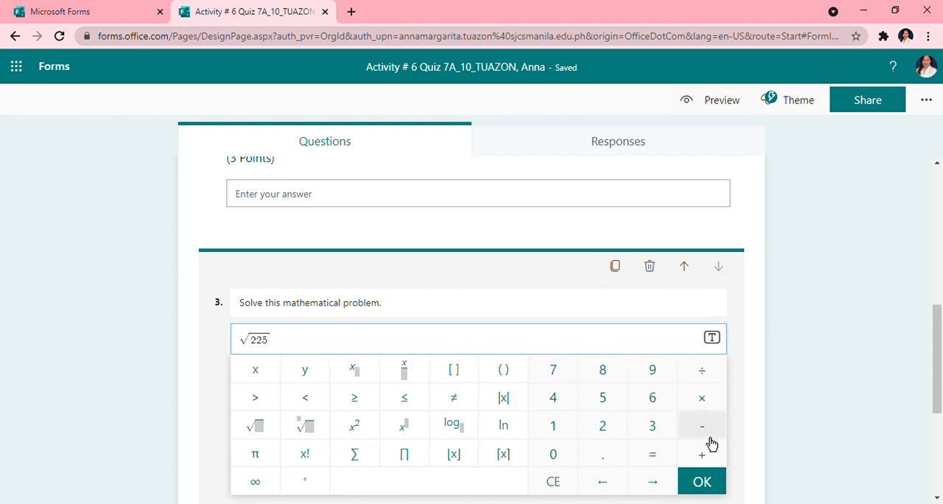
left_click(846, 381)
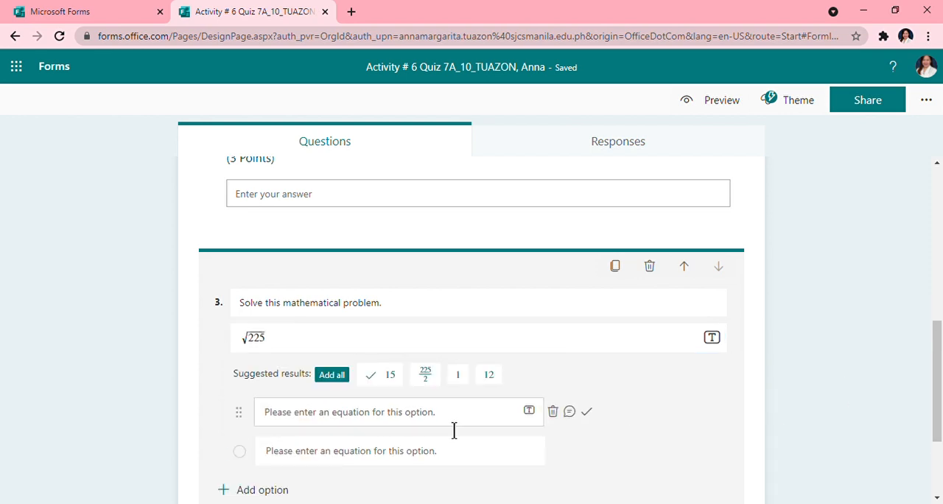
- Enter 10 and 15 as the first two answer options of the math question
left_click(453, 426)
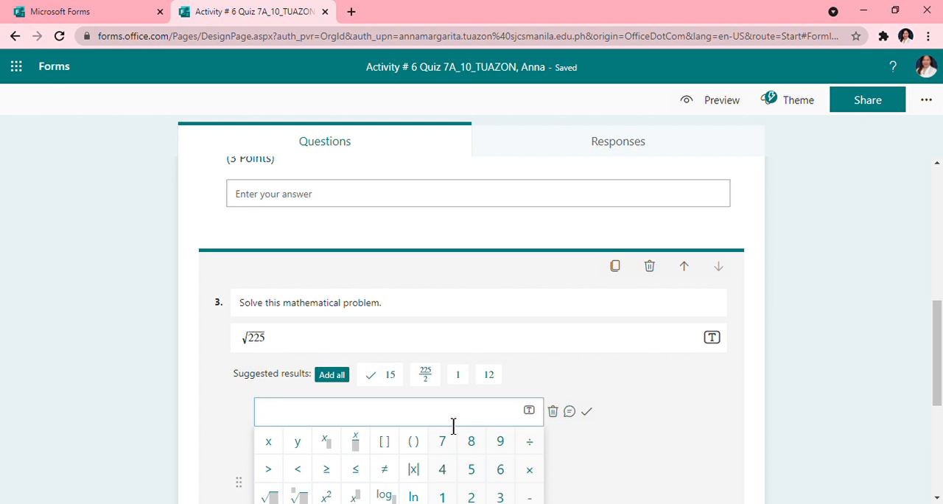
type("10")
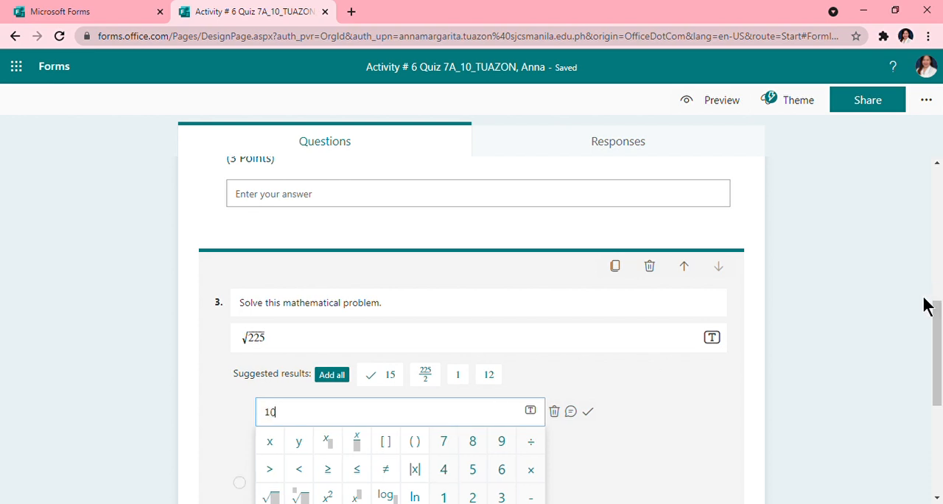
left_click(764, 341)
left_click(393, 460)
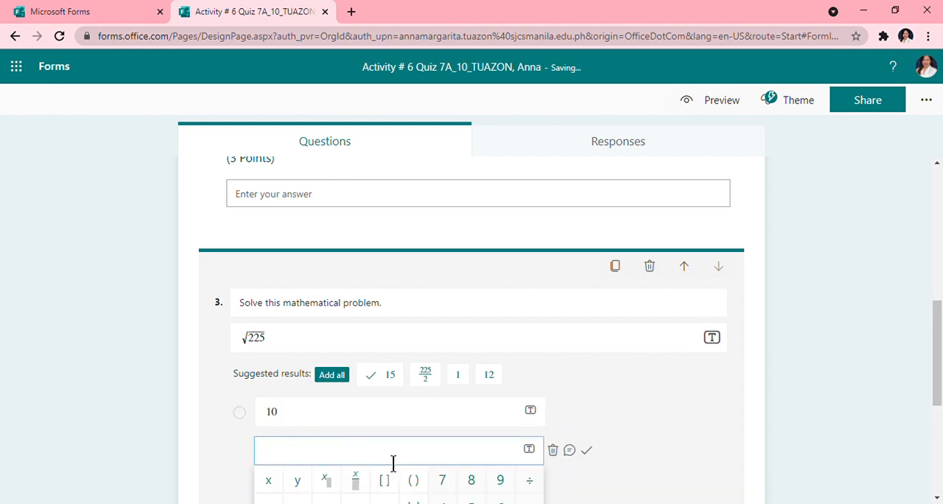
type("15")
left_click(730, 416)
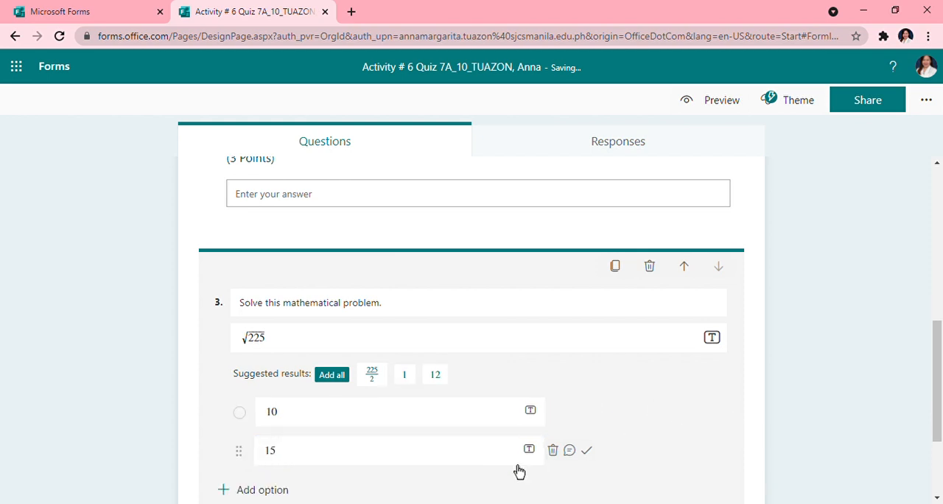
- Add a third answer option to the math question with the value 25
scroll(280, 391, "down", 2)
left_click(263, 352)
left_click(320, 359)
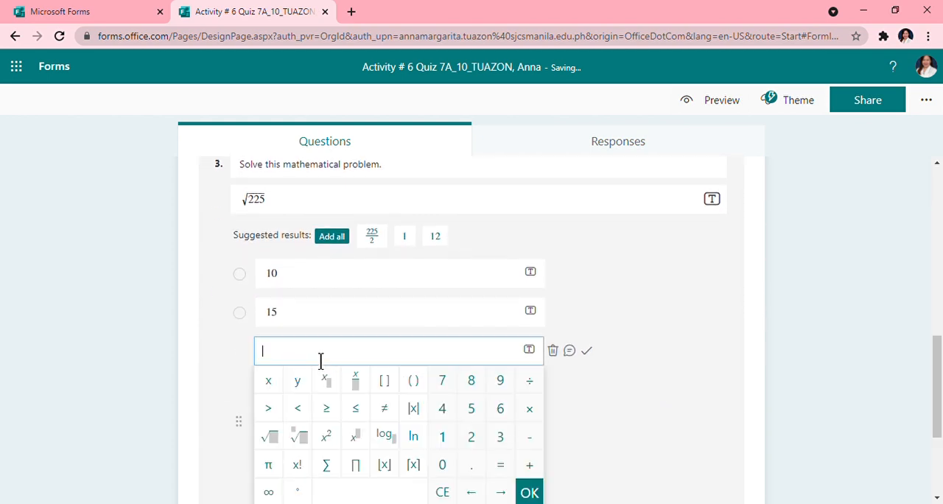
type("25")
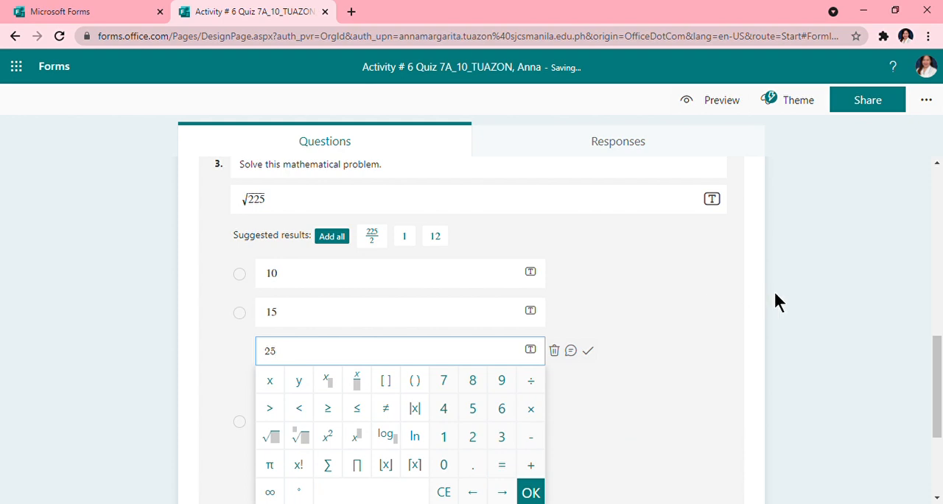
left_click(836, 308)
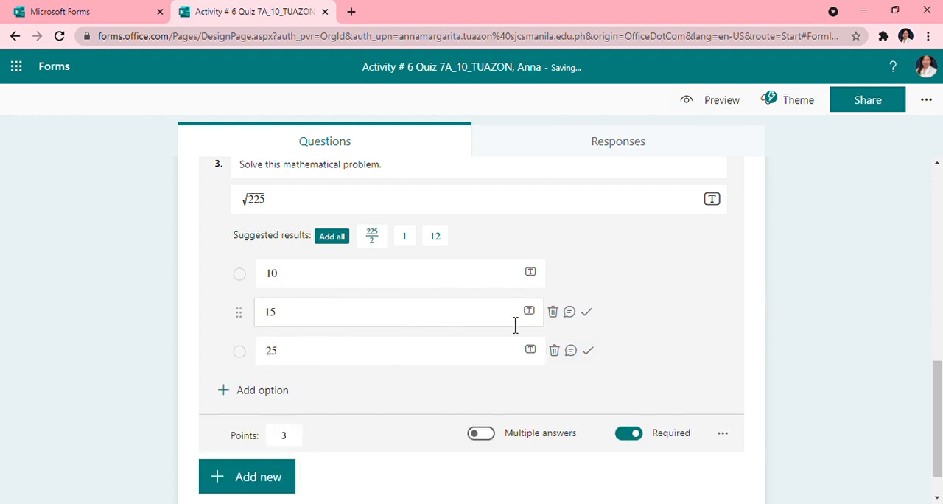
- Mark 15 as the correct answer of the math question and enable option shuffling for it
left_click(594, 317)
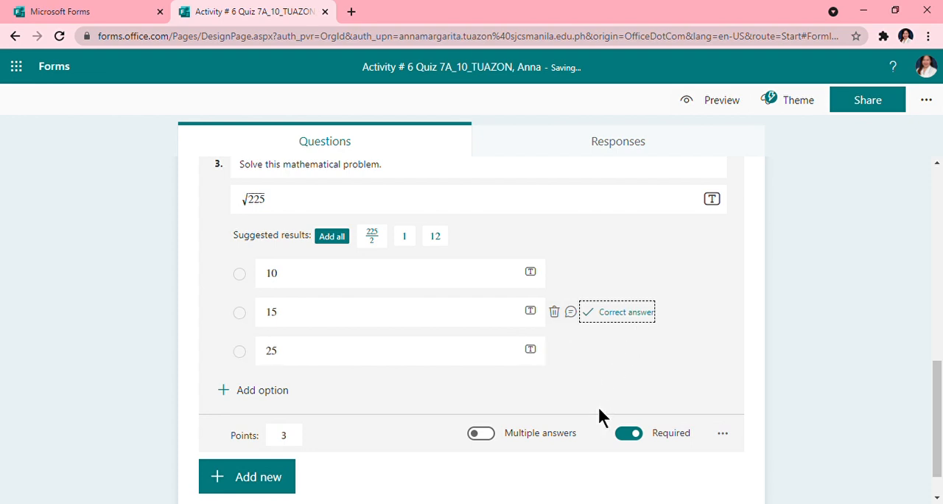
left_click(729, 446)
left_click(745, 458)
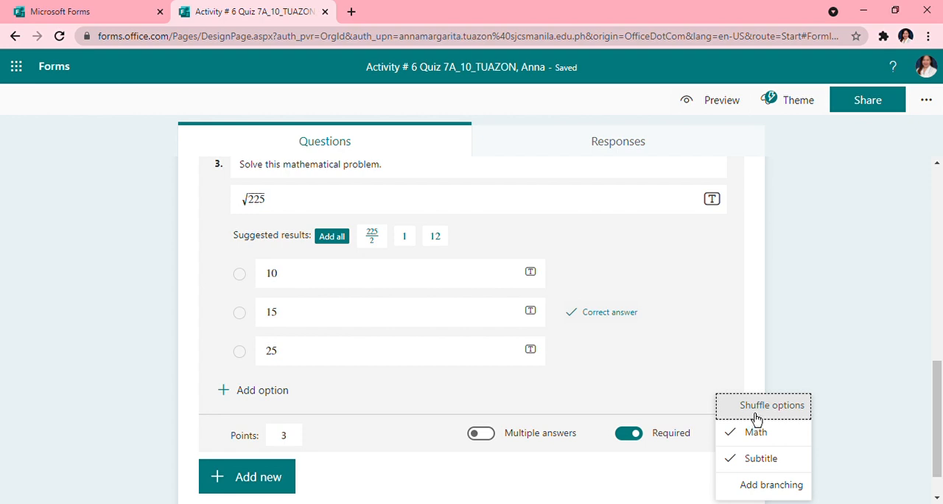
left_click(757, 418)
left_click(728, 435)
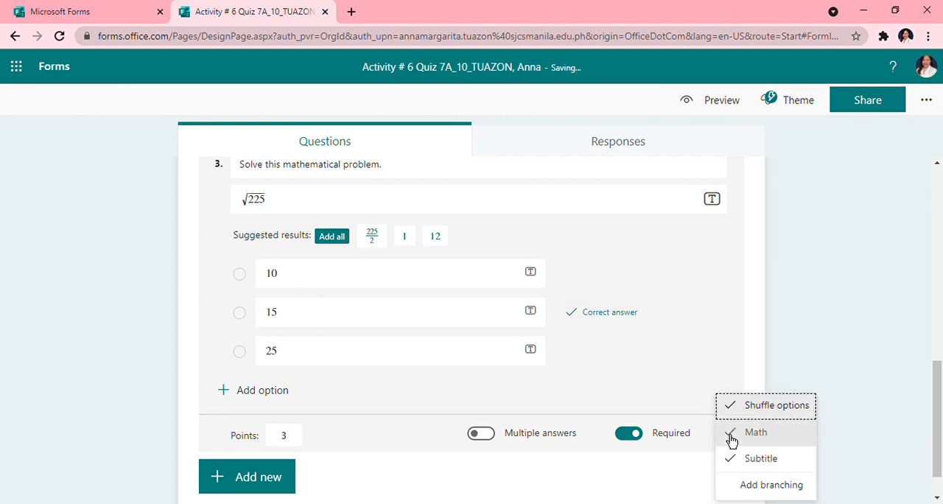
scroll(837, 396, "down", 1)
left_click(837, 286)
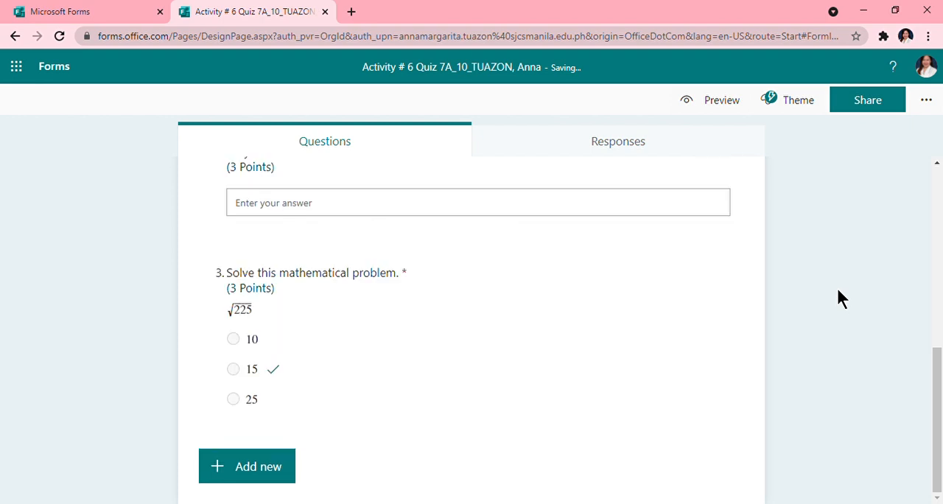
- Add branching to the national hero question so that Dr. Jose Rizal goes to "3. Solve this mathematical problem."
scroll(380, 332, "up", 5)
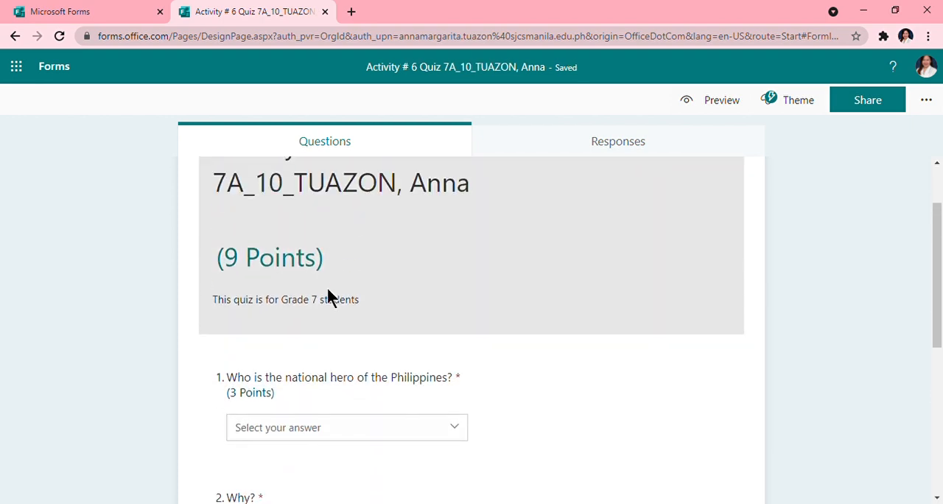
scroll(331, 297, "down", 3)
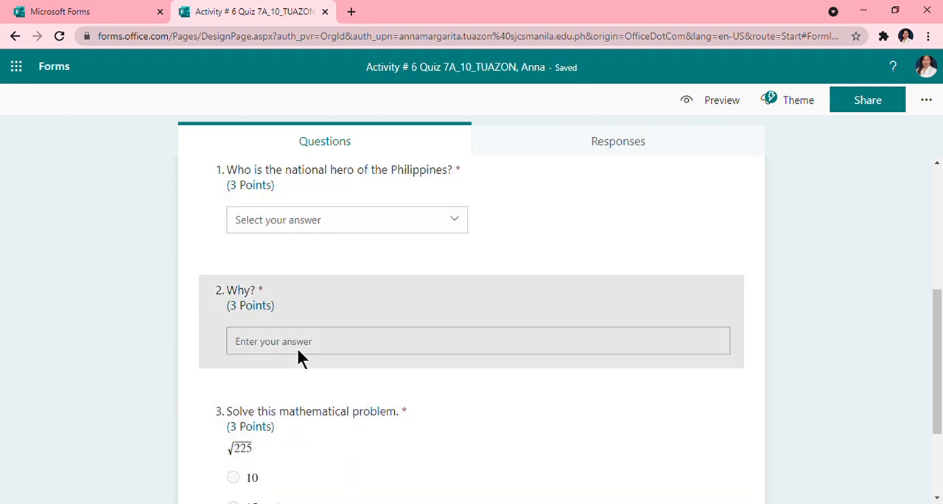
scroll(302, 368, "down", 2)
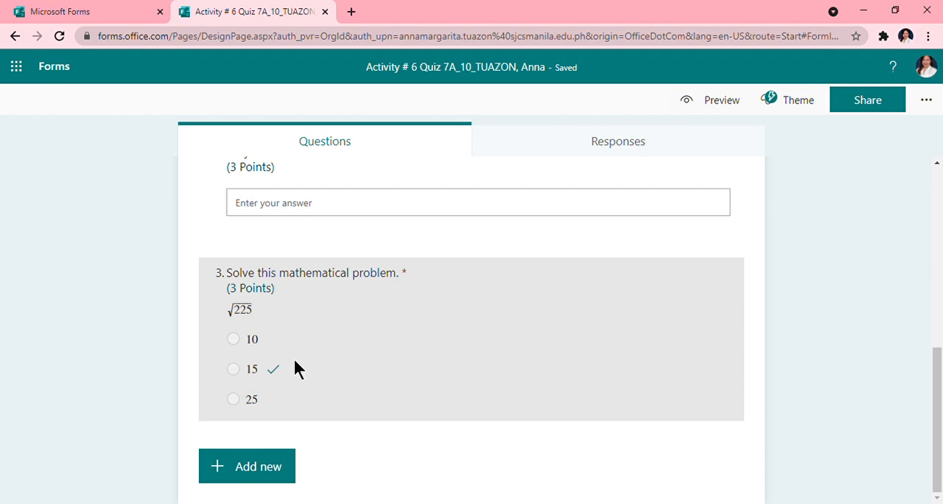
scroll(376, 429, "up", 3)
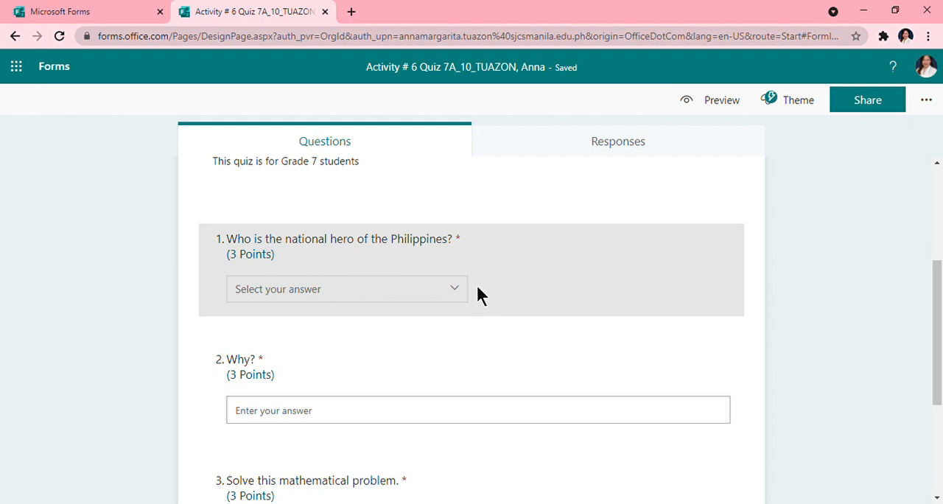
left_click(507, 274)
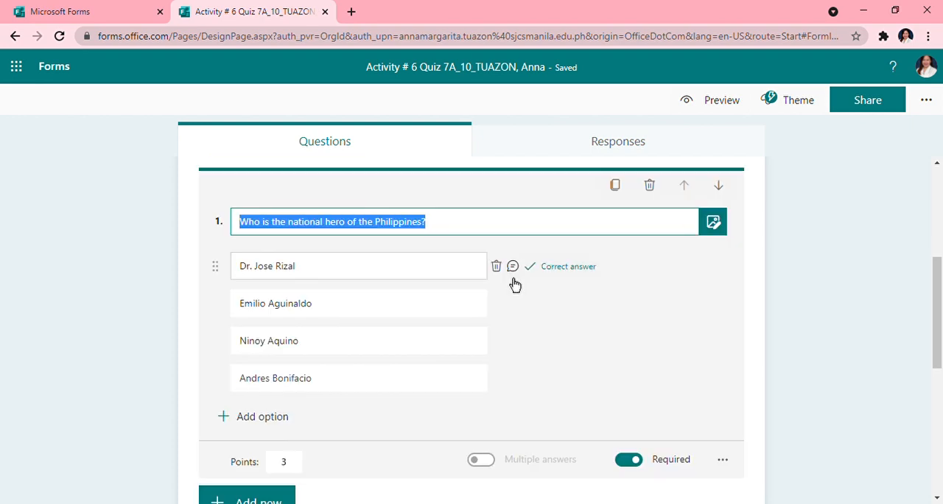
left_click(727, 467)
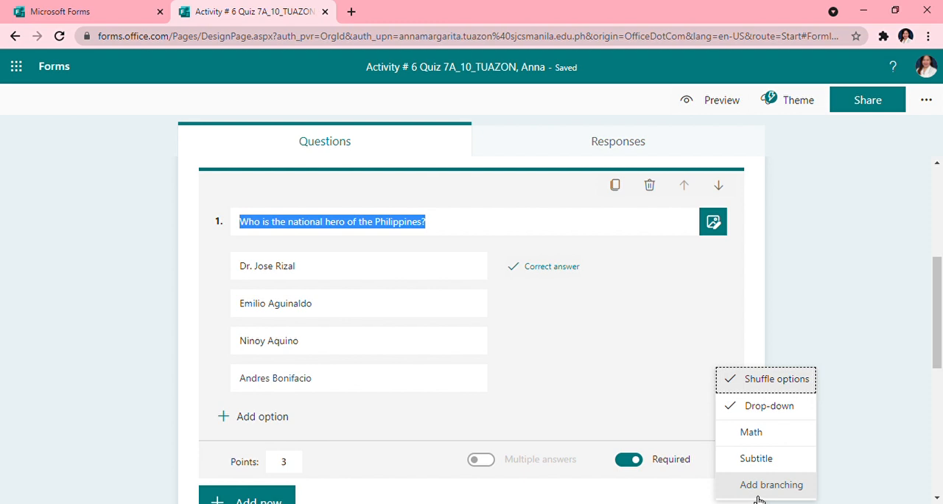
left_click(759, 487)
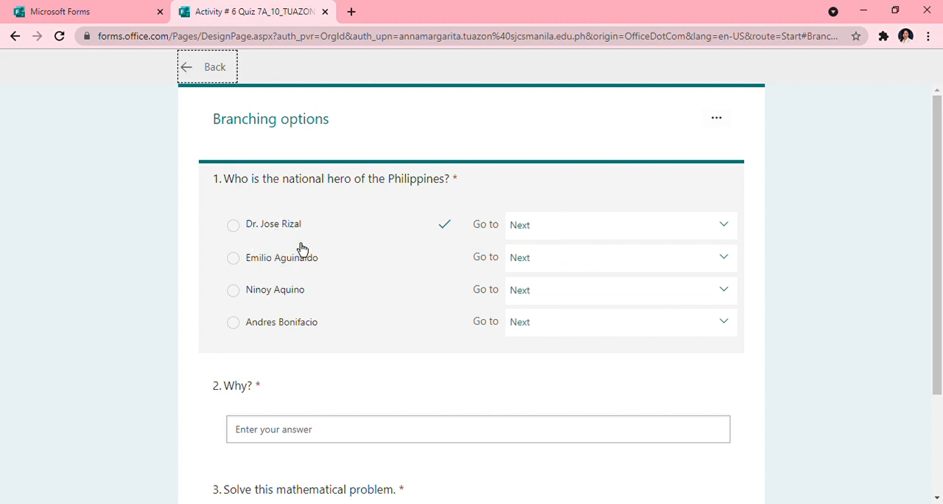
left_click(733, 235)
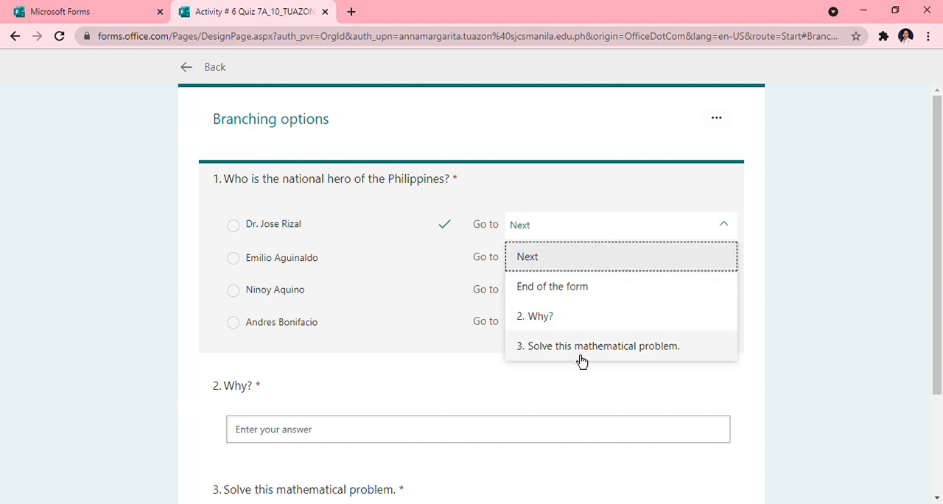
left_click(581, 347)
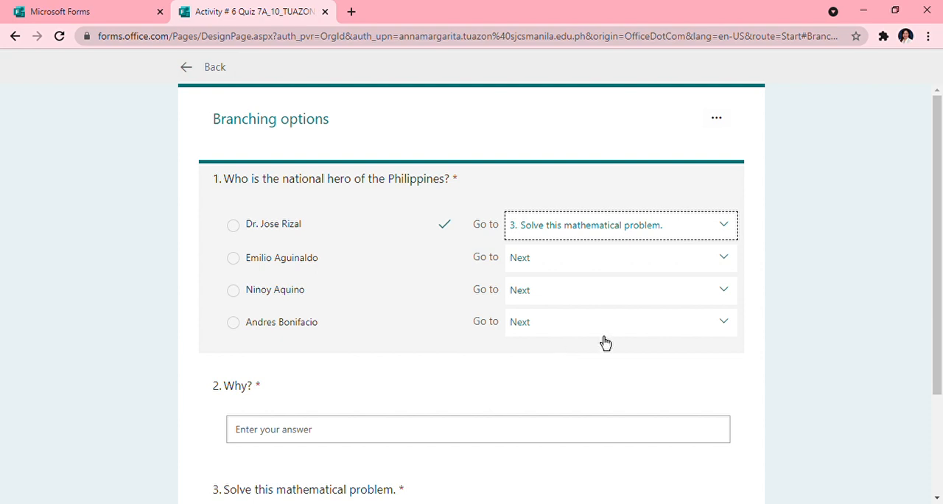
- Branch the answers Emilio Aguinaldo, Ninoy Aquino and Andres Bonifacio to "2. Why?" and return to the question list
left_click(724, 259)
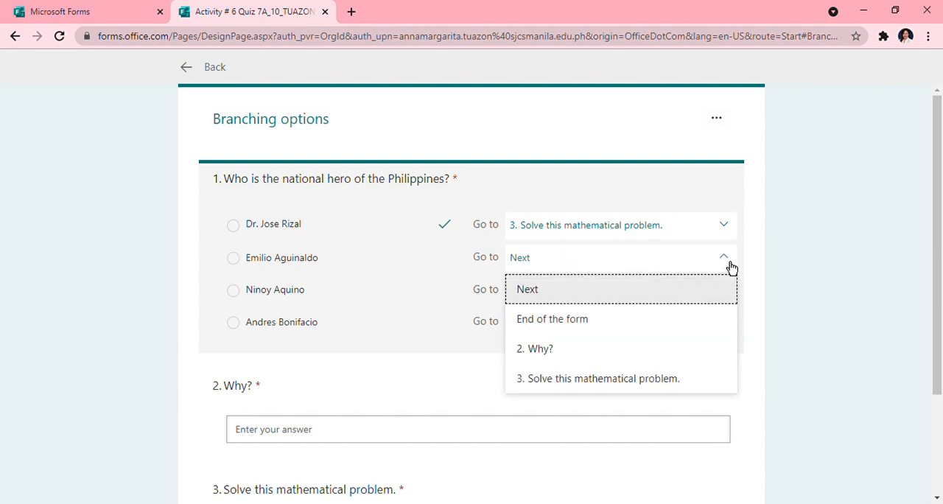
left_click(557, 367)
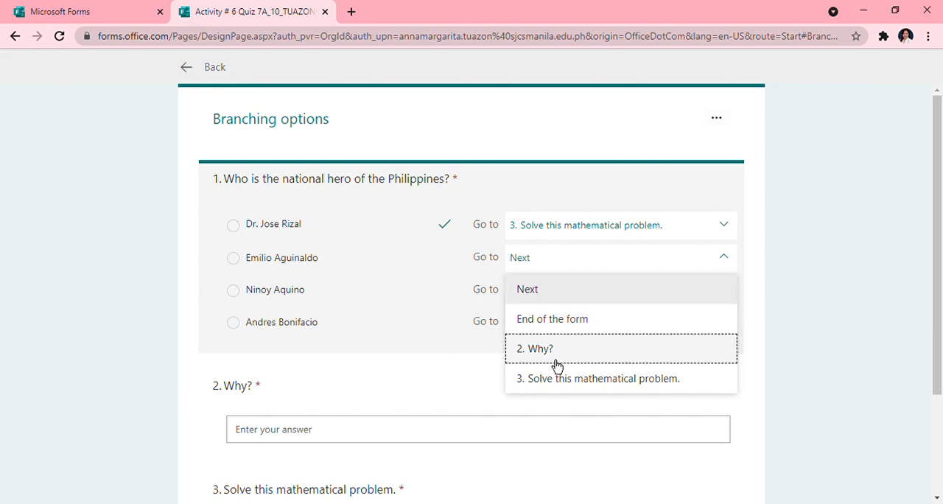
left_click(700, 298)
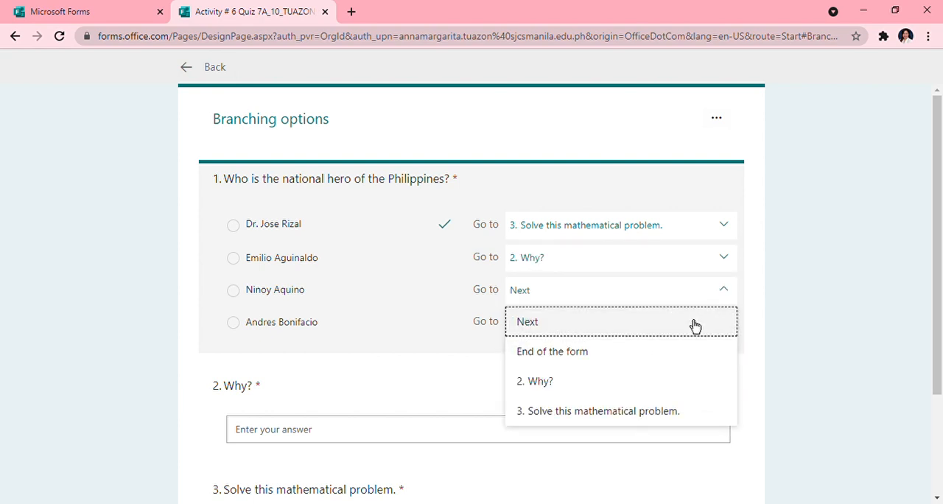
left_click(672, 388)
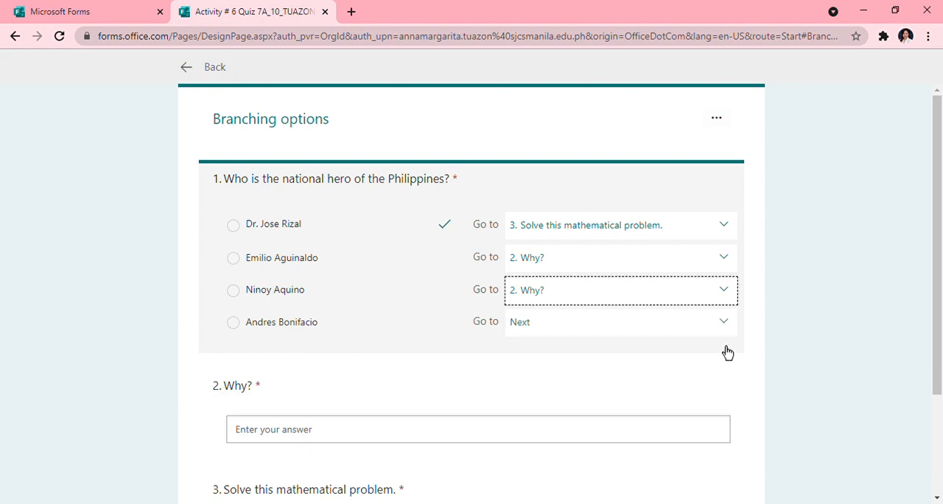
left_click(730, 332)
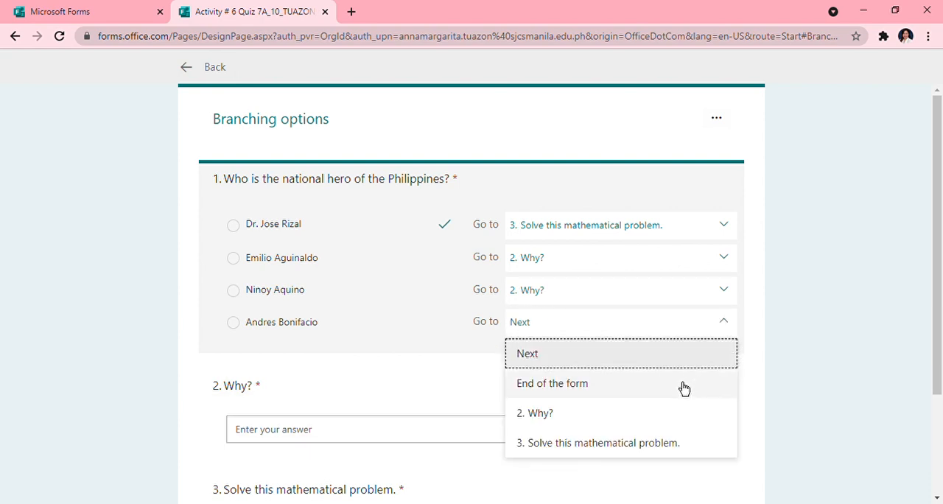
left_click(647, 425)
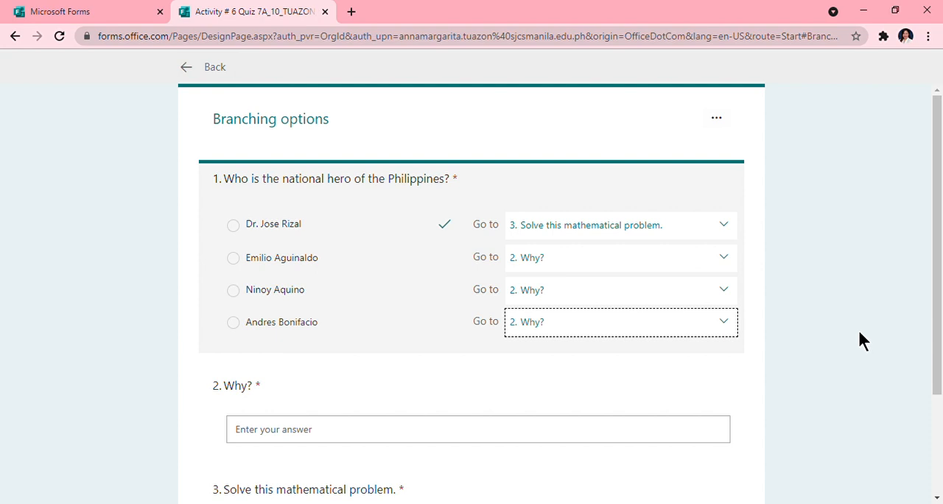
left_click(848, 326)
scroll(748, 383, "down", 2)
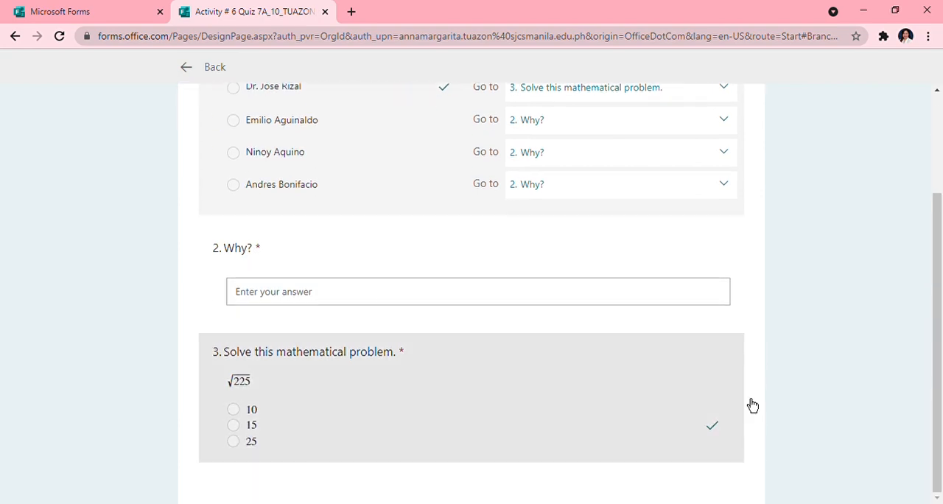
scroll(751, 417, "up", 2)
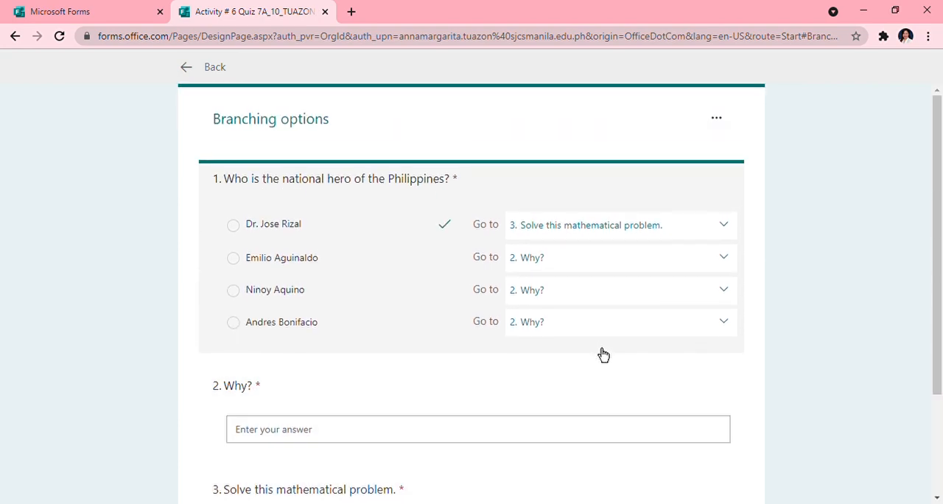
left_click(210, 72)
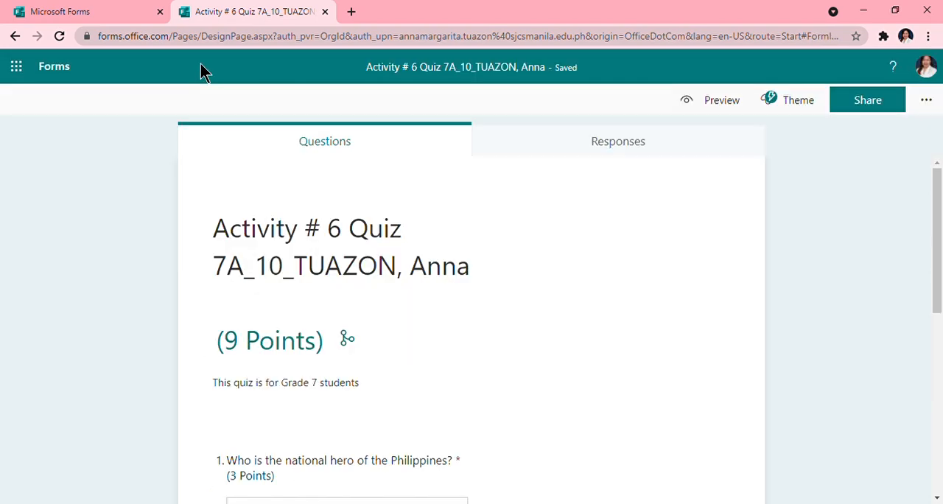
- Preview the quiz and test the branching with Dr. Jose Rizal as the answer to the first question
left_click(721, 106)
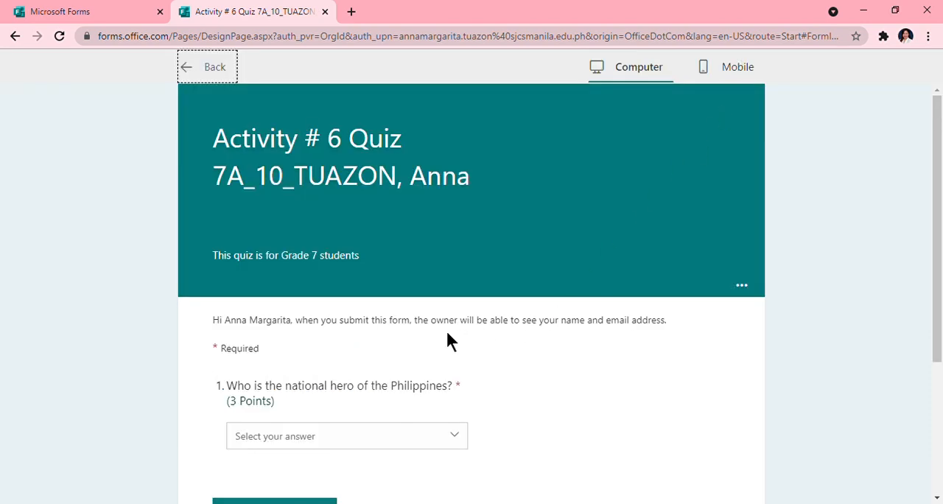
scroll(443, 415, "down", 1)
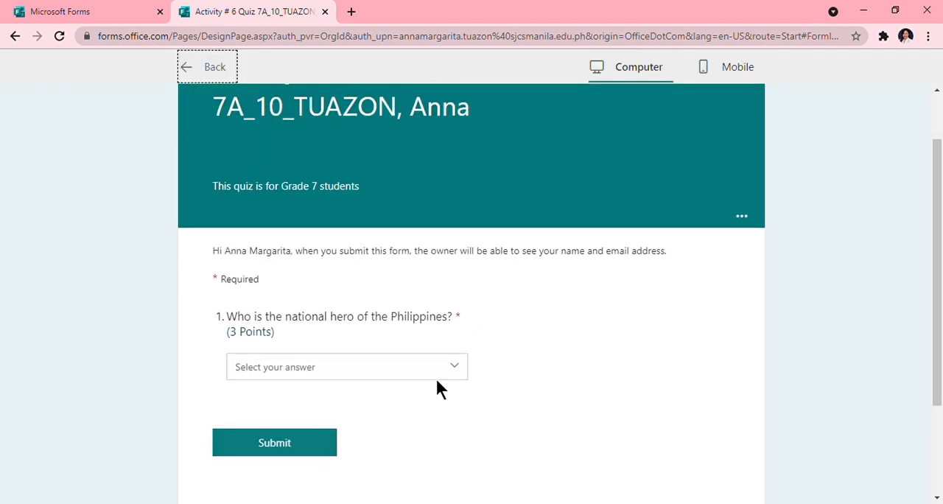
left_click(455, 368)
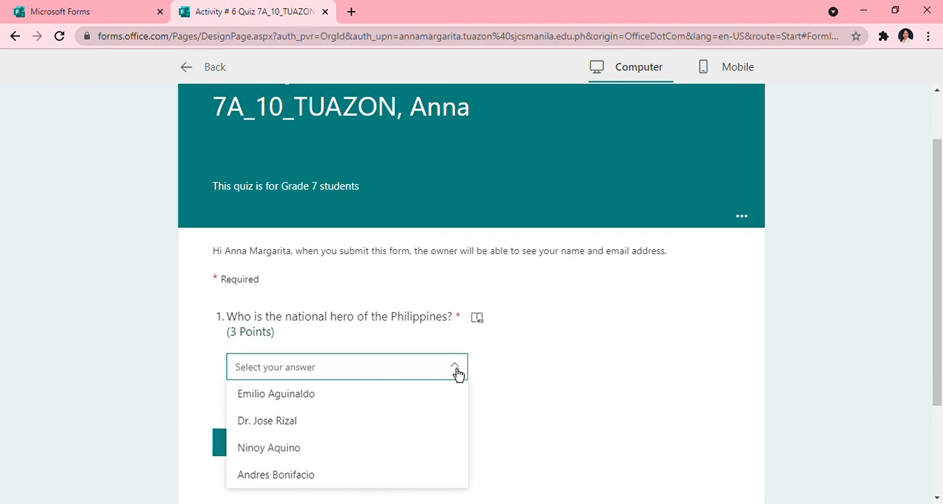
left_click(297, 424)
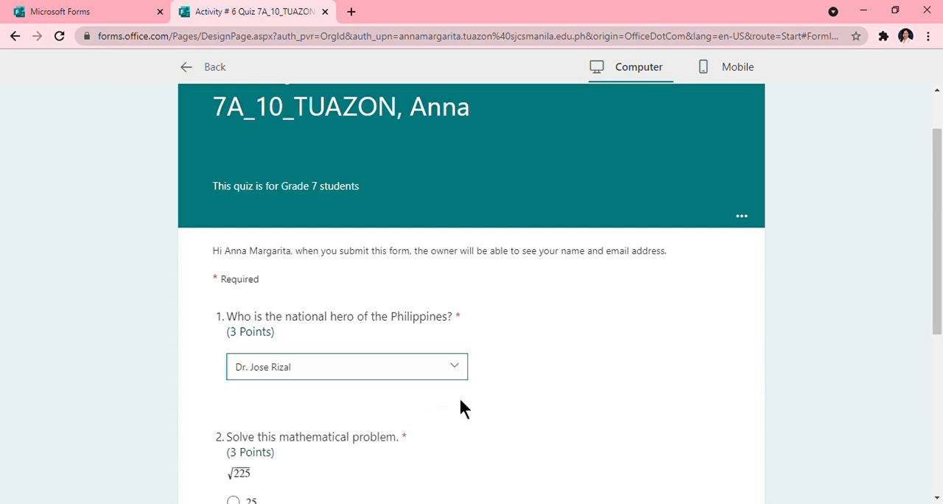
scroll(458, 401, "down", 3)
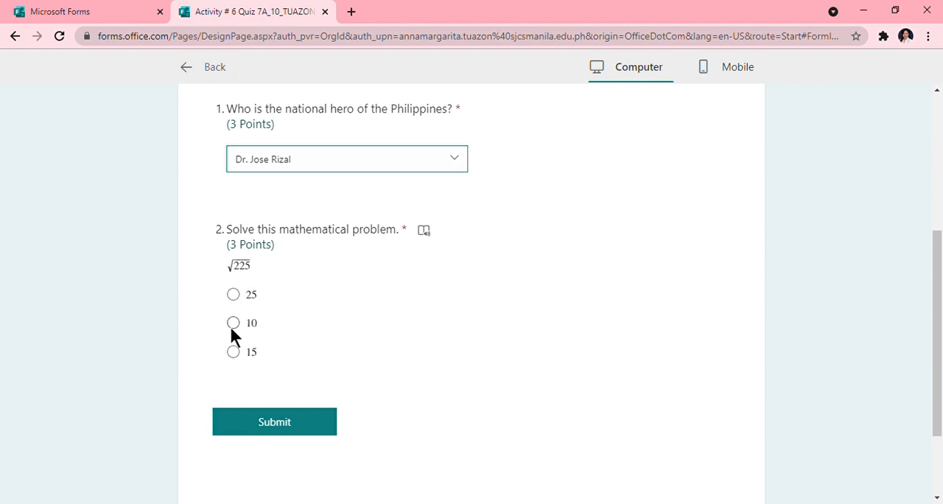
- Test the branching in the preview with Emilio Aguinaldo as the first answer, check the following questions and leave the preview
scroll(402, 324, "up", 1)
left_click(457, 233)
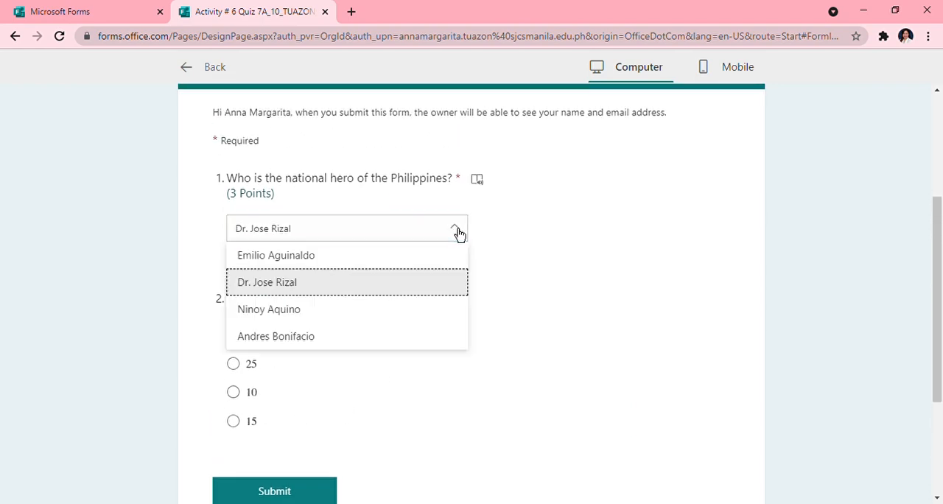
left_click(352, 263)
scroll(354, 295, "down", 1)
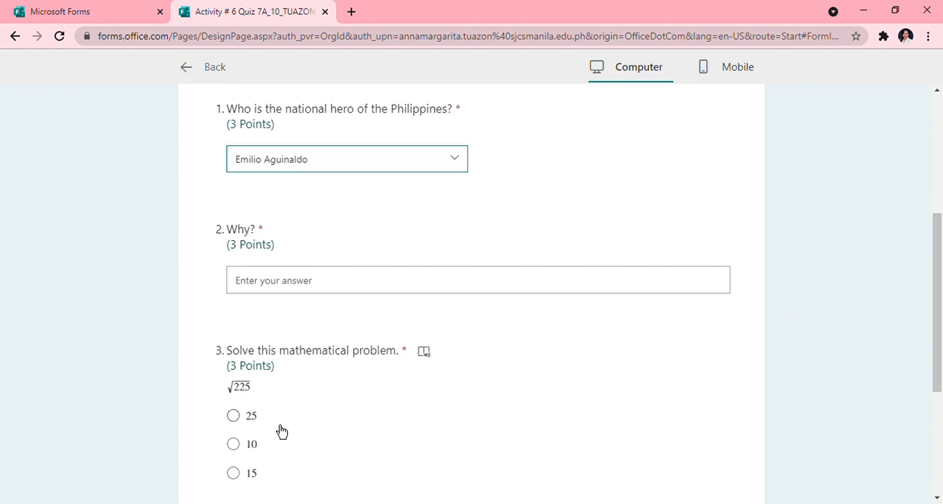
scroll(283, 432, "down", 3)
scroll(325, 394, "up", 7)
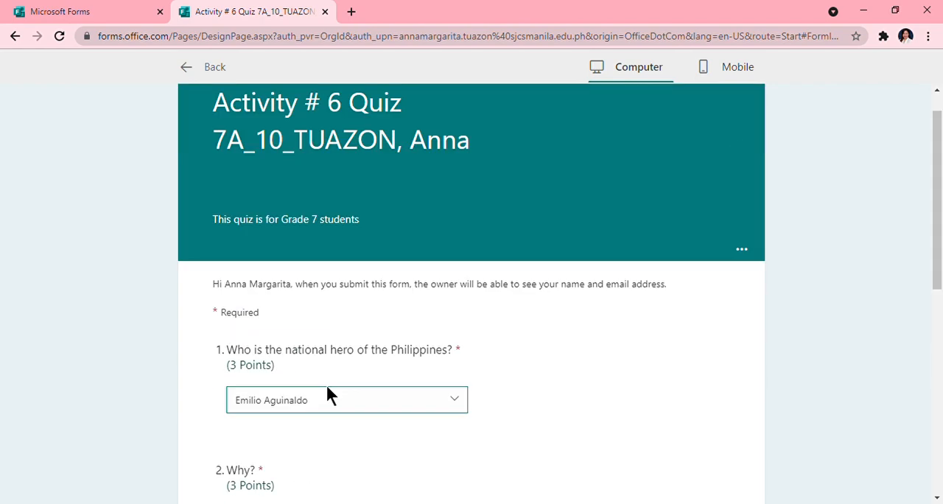
scroll(332, 390, "down", 3)
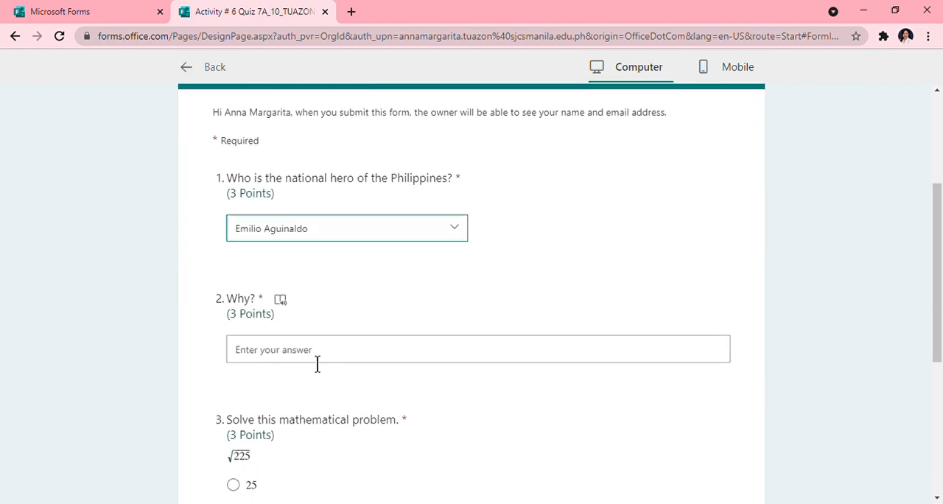
left_click(190, 70)
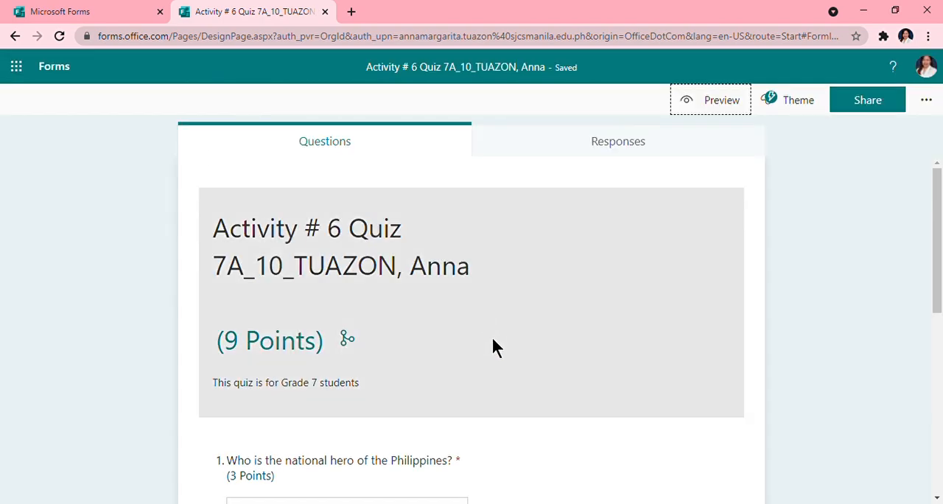
- Dismiss the question ideas and add a new section titled "Part 2" after the math problem question
scroll(435, 339, "down", 2)
scroll(425, 335, "down", 2)
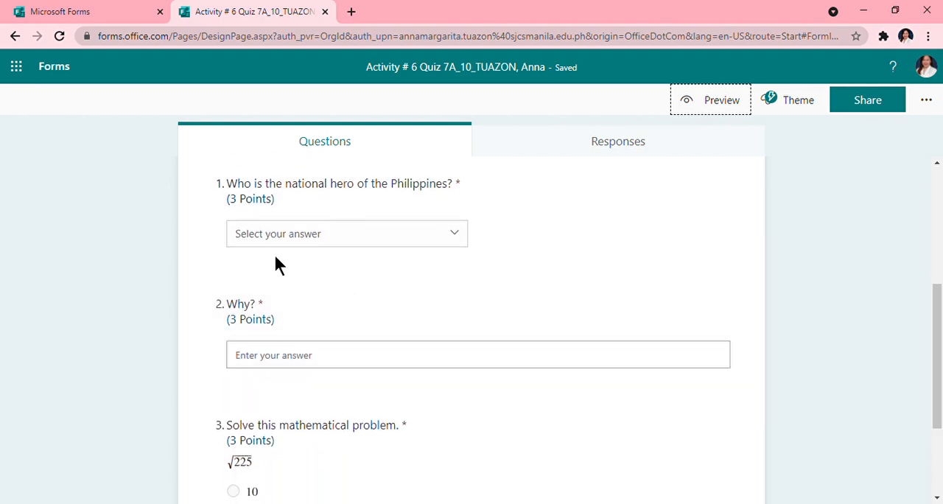
scroll(266, 475, "down", 2)
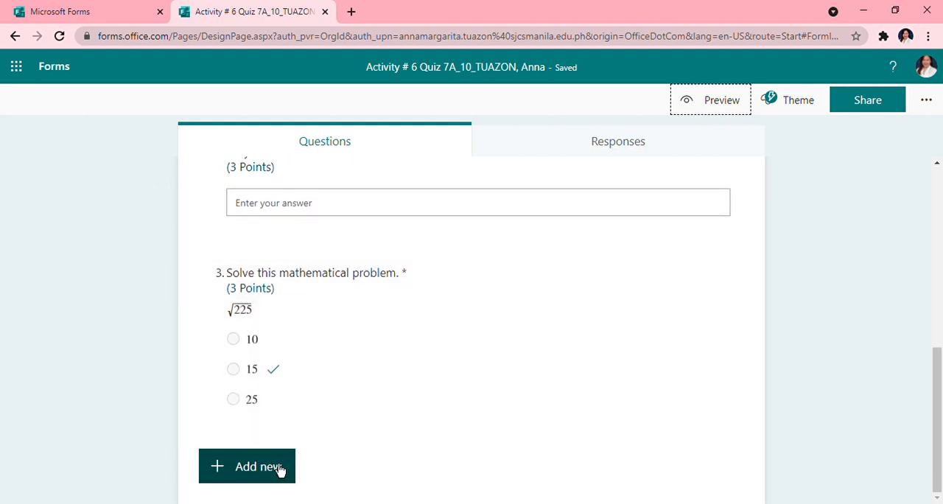
left_click(279, 474)
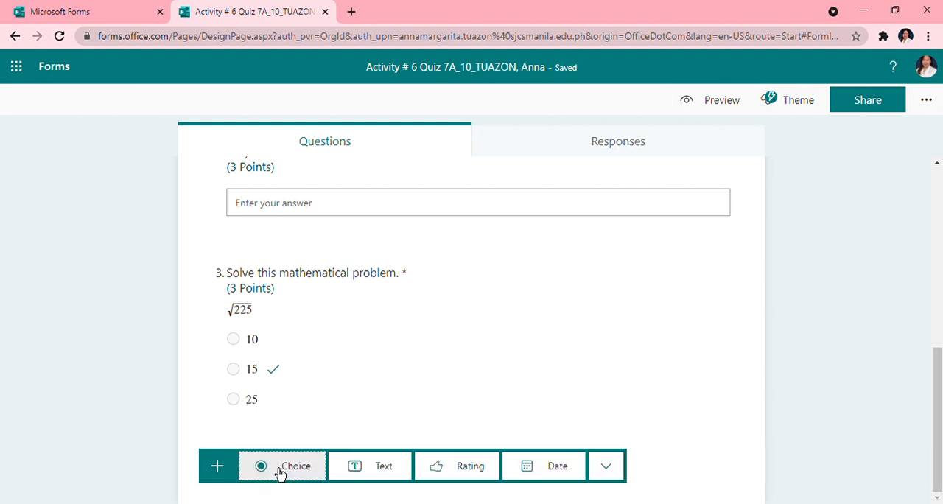
scroll(643, 449, "down", 3)
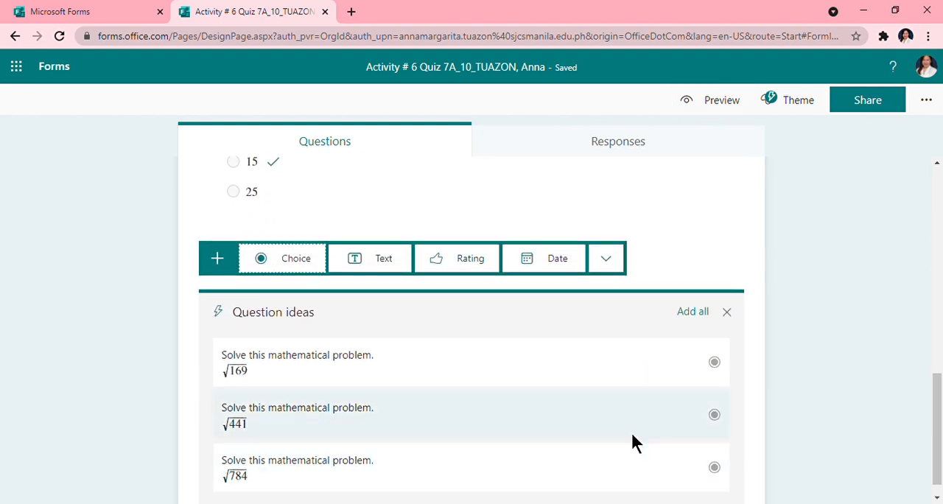
left_click(728, 314)
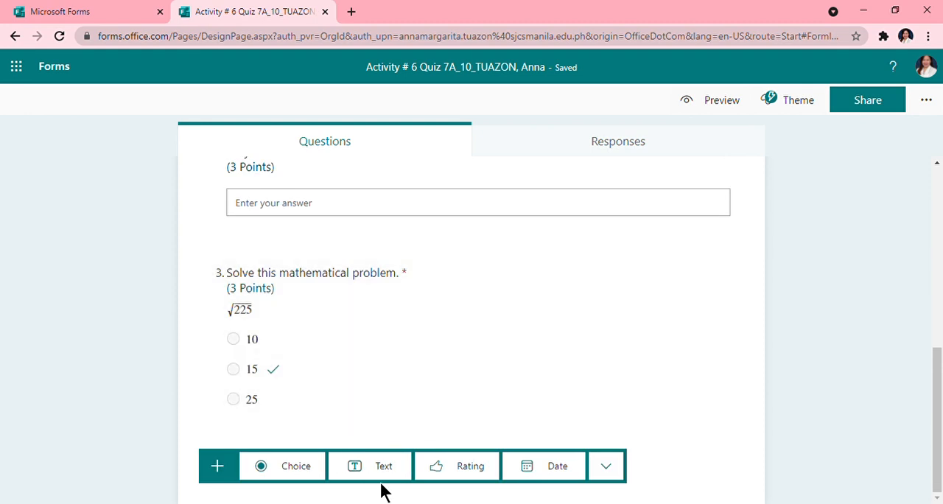
left_click(616, 470)
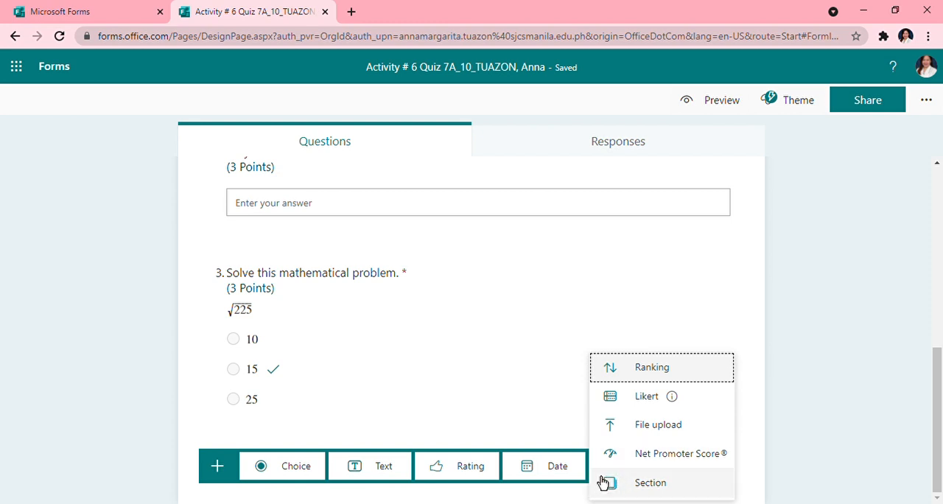
left_click(670, 492)
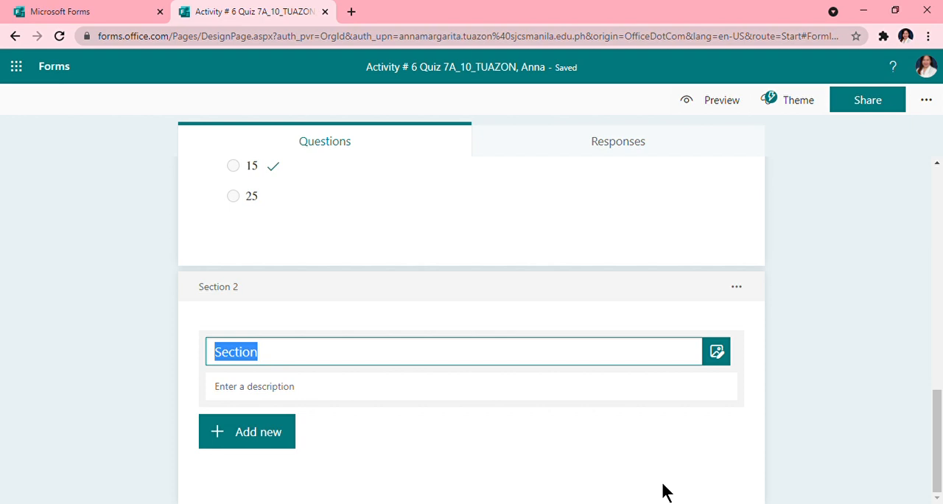
key("BackSpace")
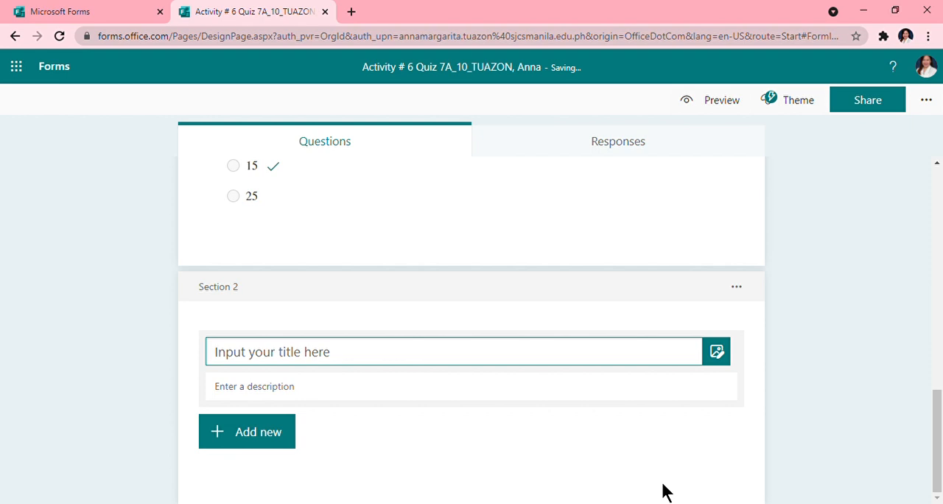
type("Pa")
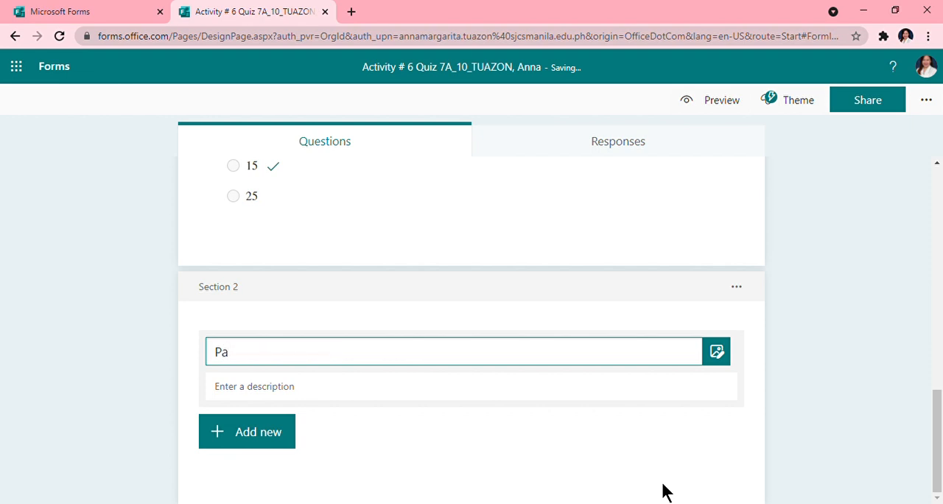
type("rt 2")
- Add a text question to Part 2 reading "What do you think is the most significant invention ever made and why do you think so?"
left_click(252, 442)
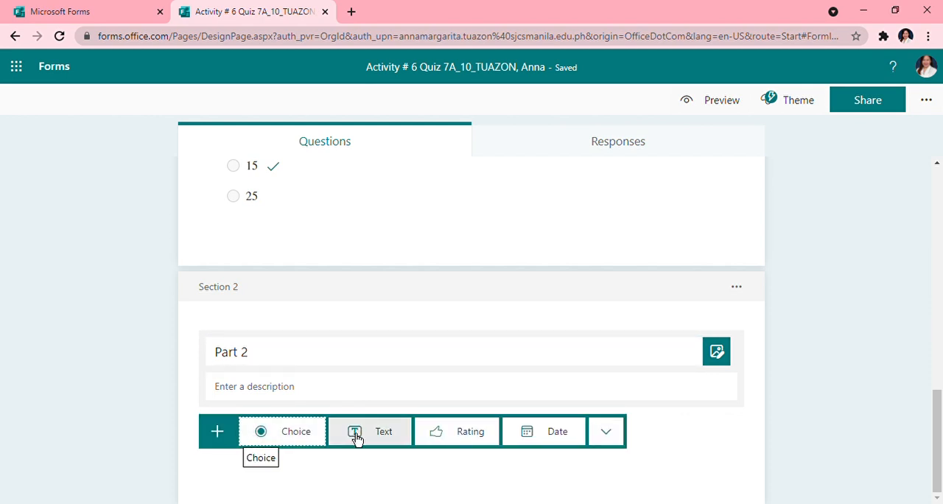
left_click(383, 435)
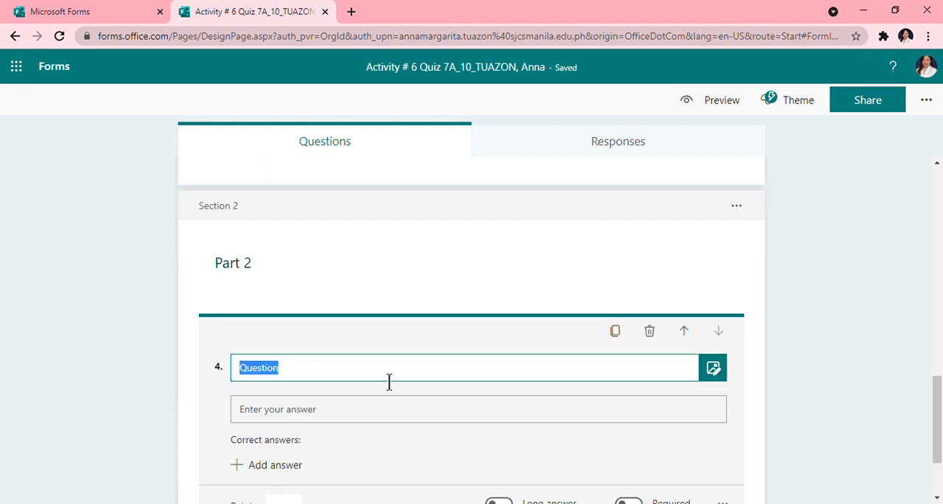
key("BackSpace")
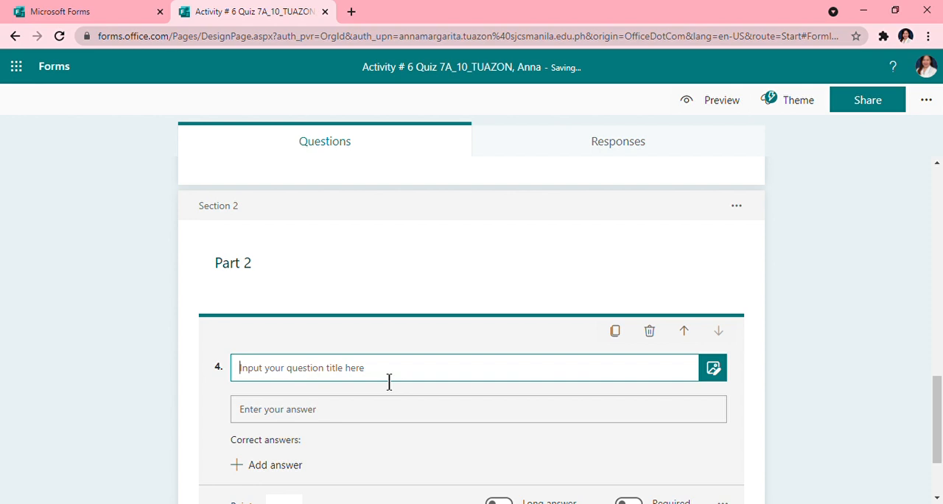
type("Wh")
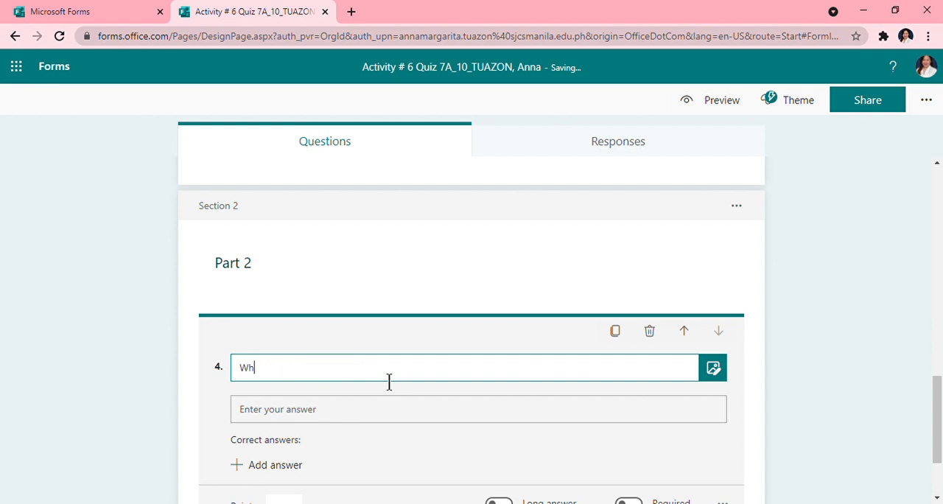
type("at do you think is the most s")
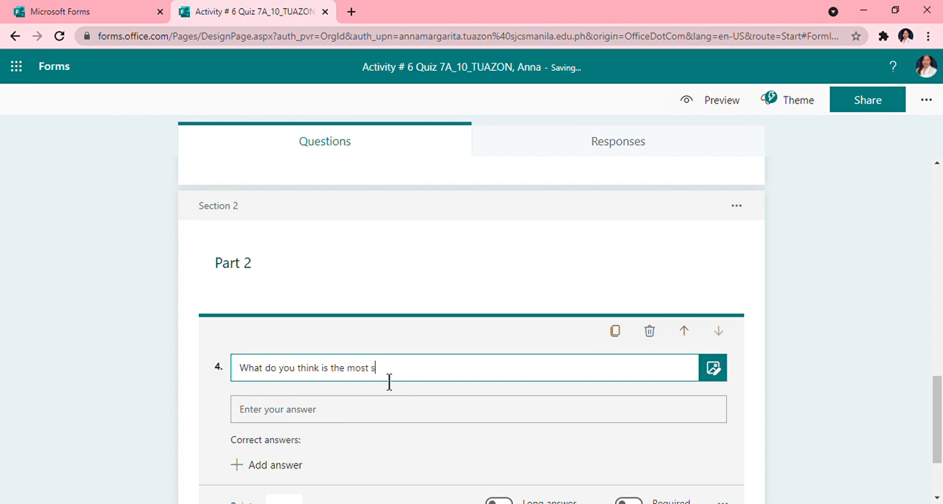
type("ignificant invention ever made an")
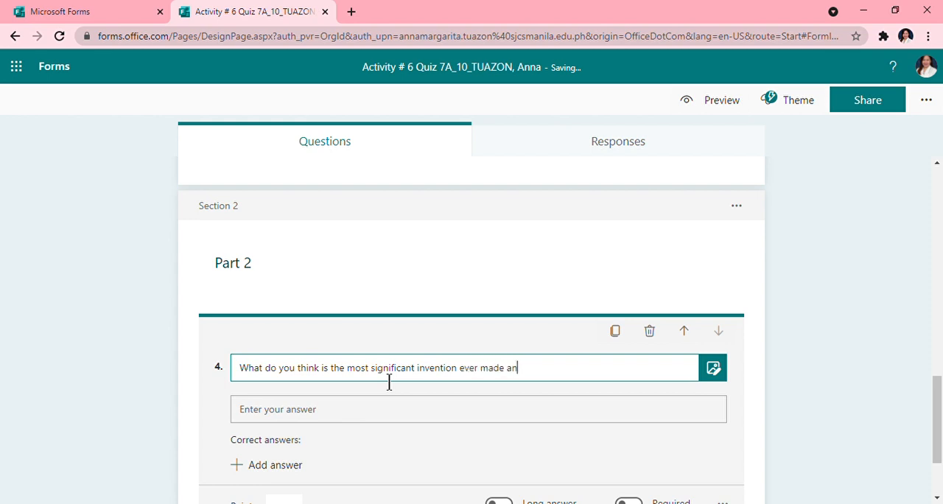
type("d why fo")
key("BackSpace")
key("BackSpace")
type("do you think ")
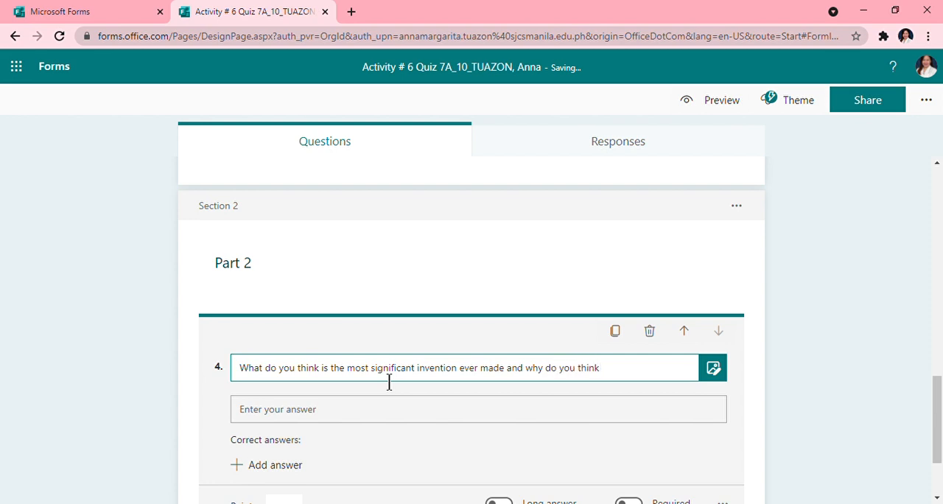
type("so?")
- Give the invention question 10 points and make it a required long-answer question
scroll(379, 430, "down", 1)
left_click(295, 438)
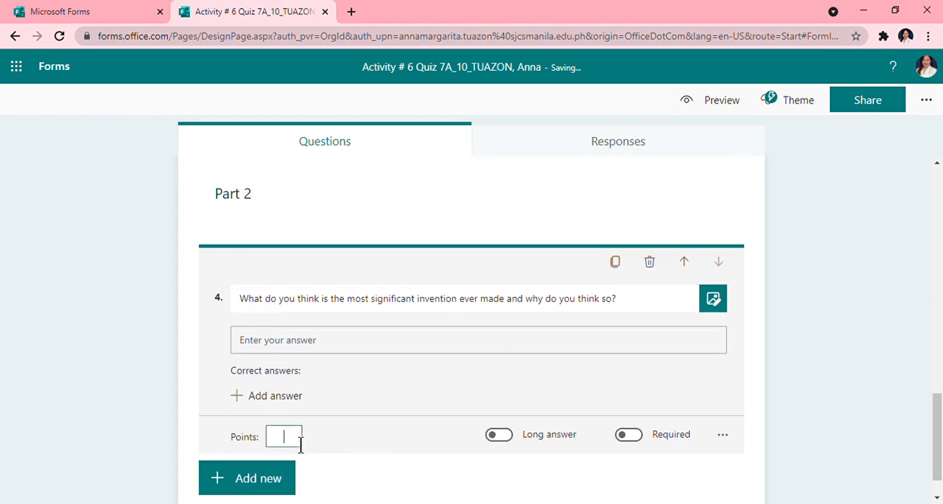
type("10")
left_click(501, 436)
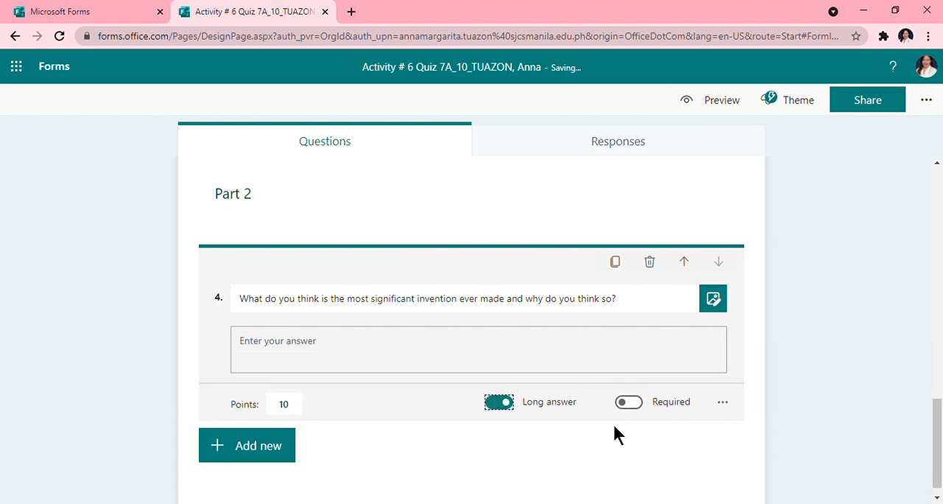
left_click(641, 408)
- Add a Number restriction to the invention question, review the other restriction types and finish editing the question
left_click(725, 405)
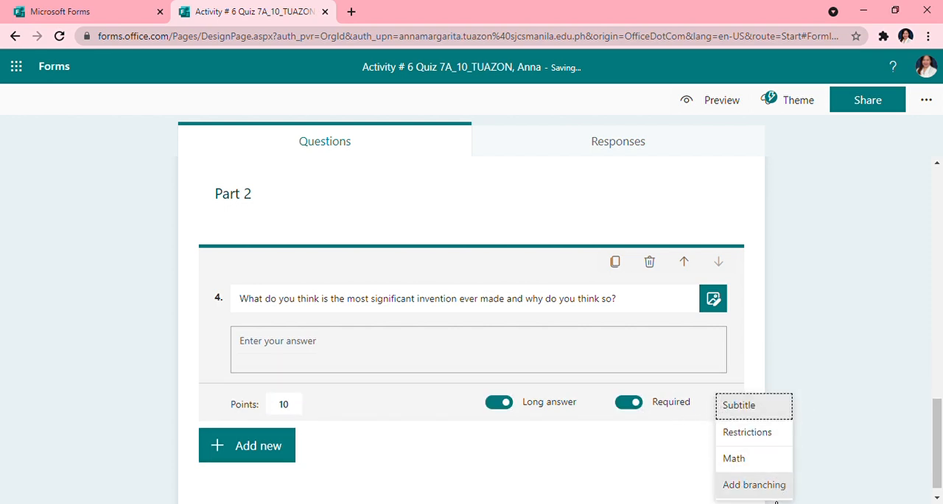
left_click(748, 433)
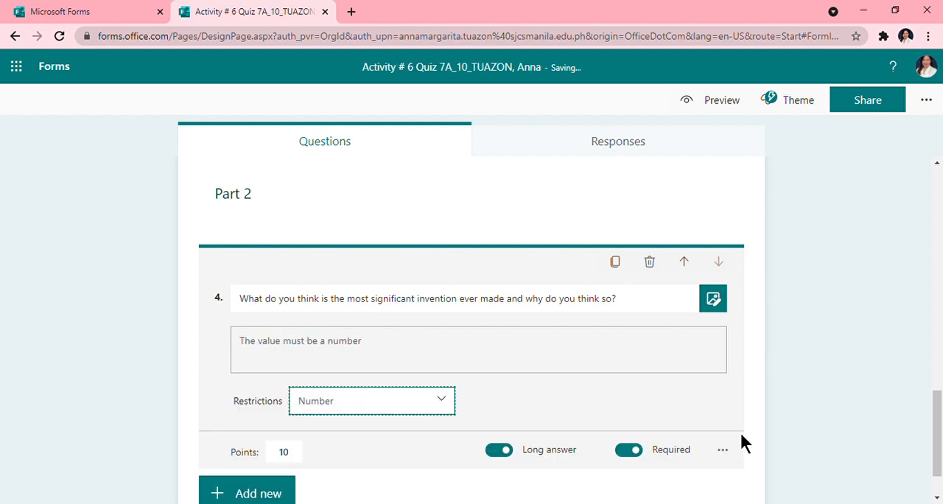
left_click(434, 418)
scroll(433, 442, "down", 2)
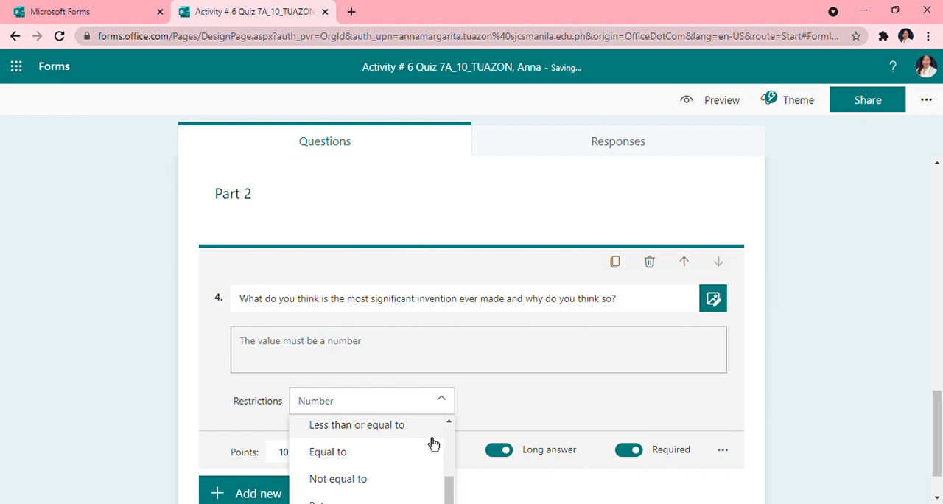
scroll(424, 446, "up", 2)
scroll(410, 450, "down", 2)
scroll(406, 466, "down", 1)
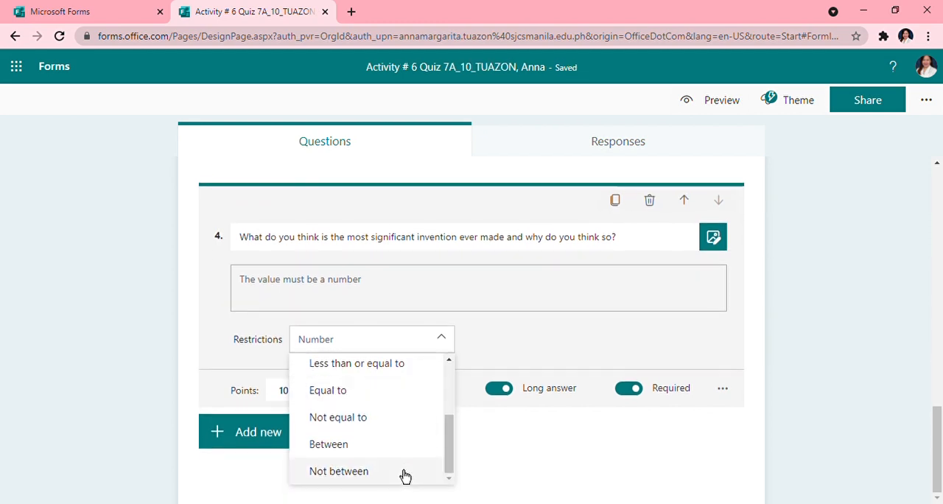
left_click(447, 457)
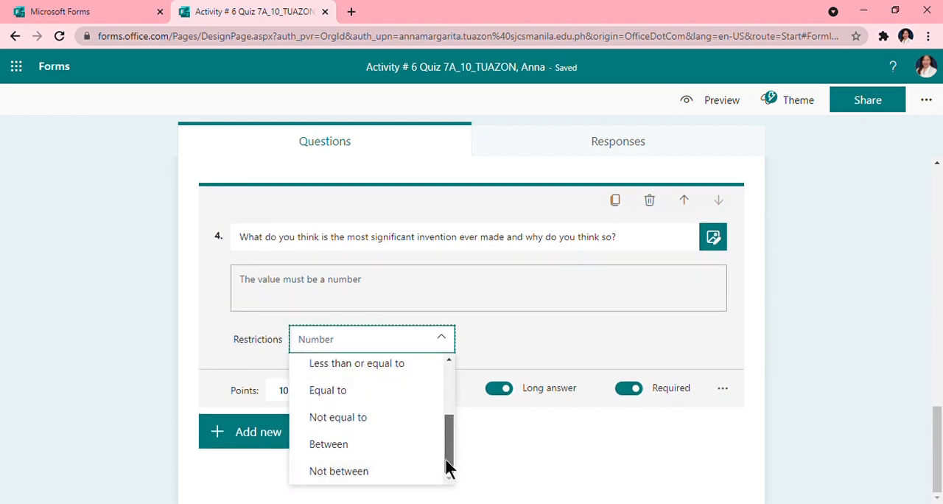
left_click(807, 363)
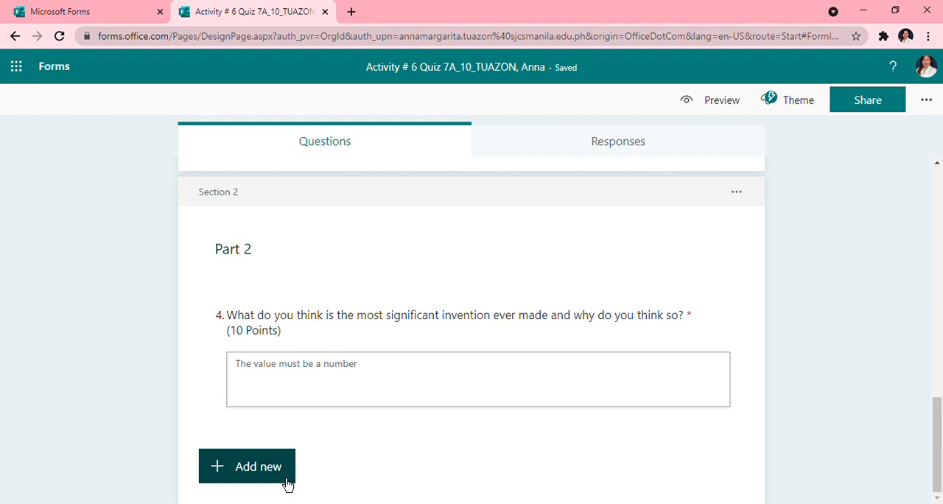
- Add another section after the invention question and title it "Part 3"
left_click(256, 474)
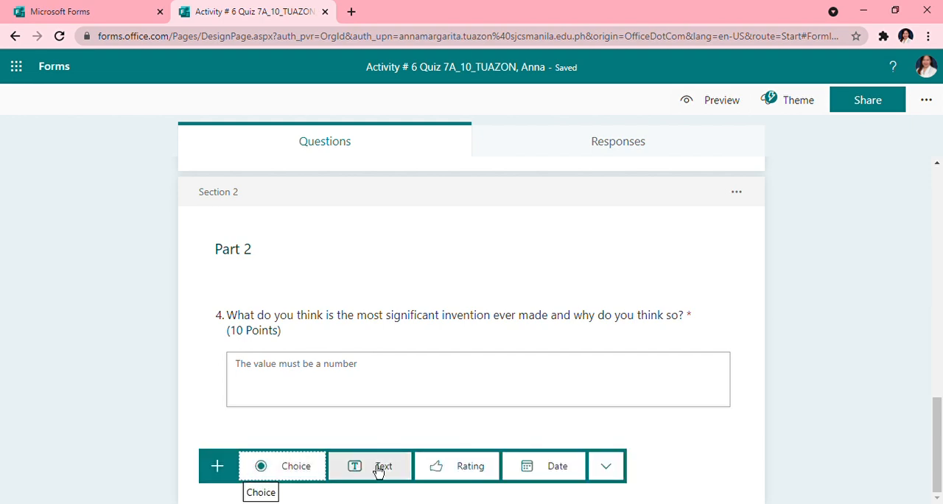
left_click(609, 477)
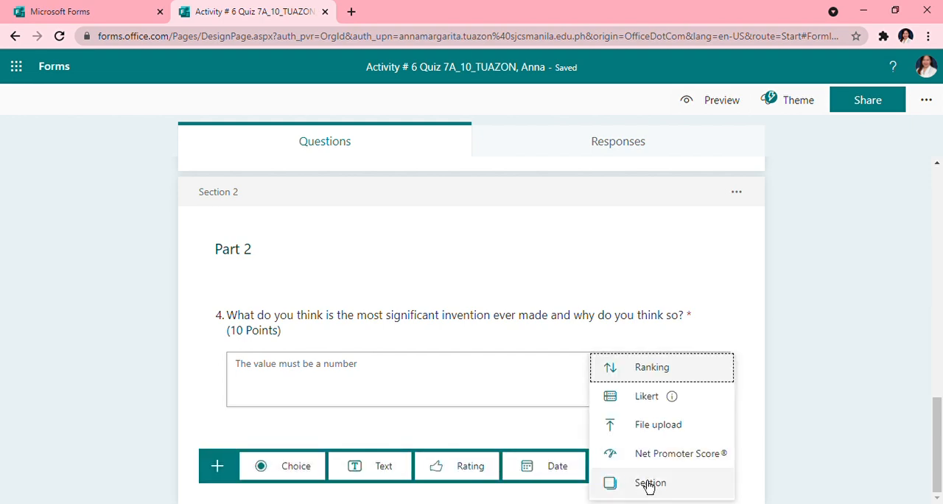
left_click(652, 489)
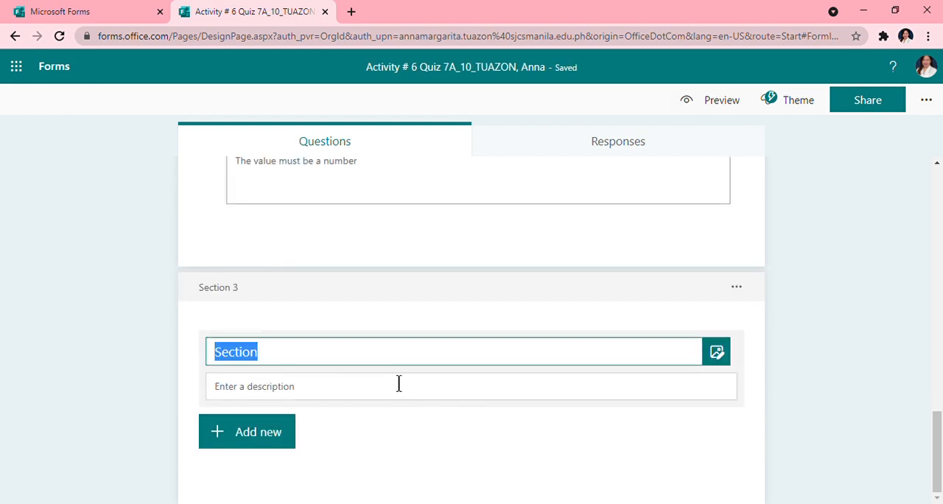
key("BackSpace")
type("Part ")
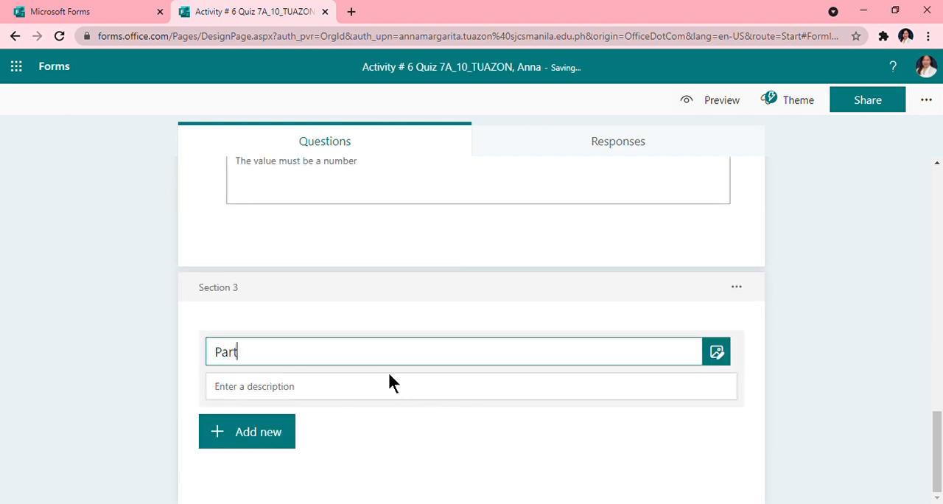
type("3")
- Add a file upload question to Part 3 and accept the creation of its OneDrive folder
left_click(257, 446)
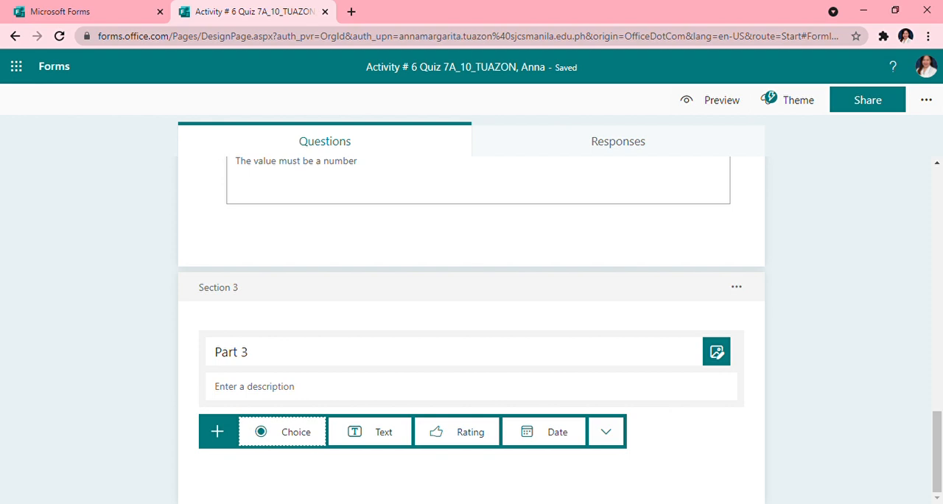
left_click(616, 441)
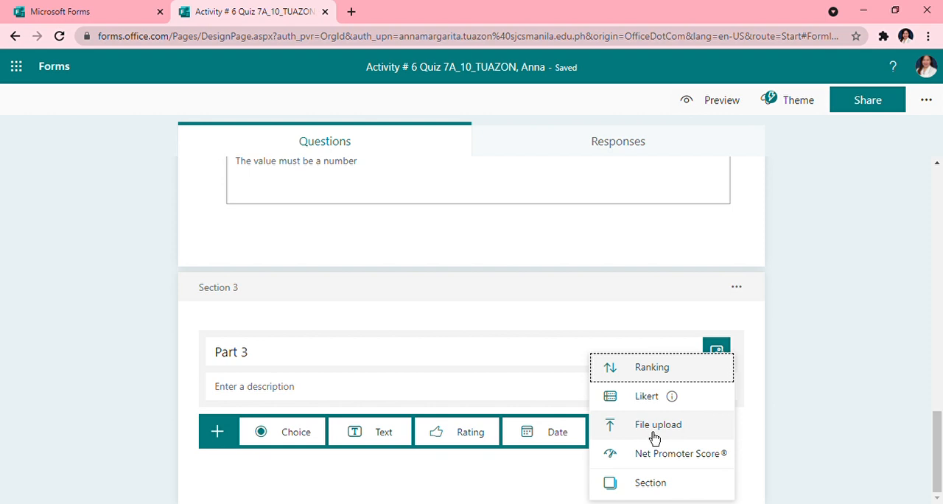
left_click(654, 438)
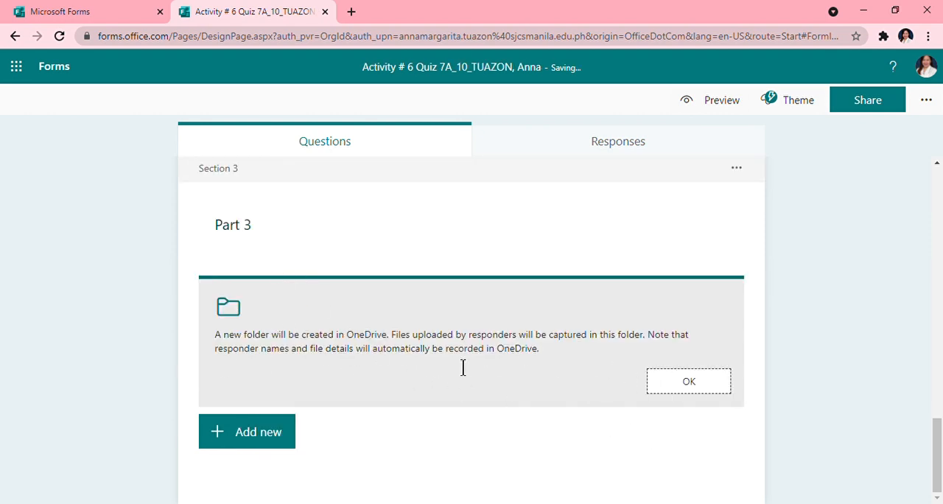
left_click(688, 383)
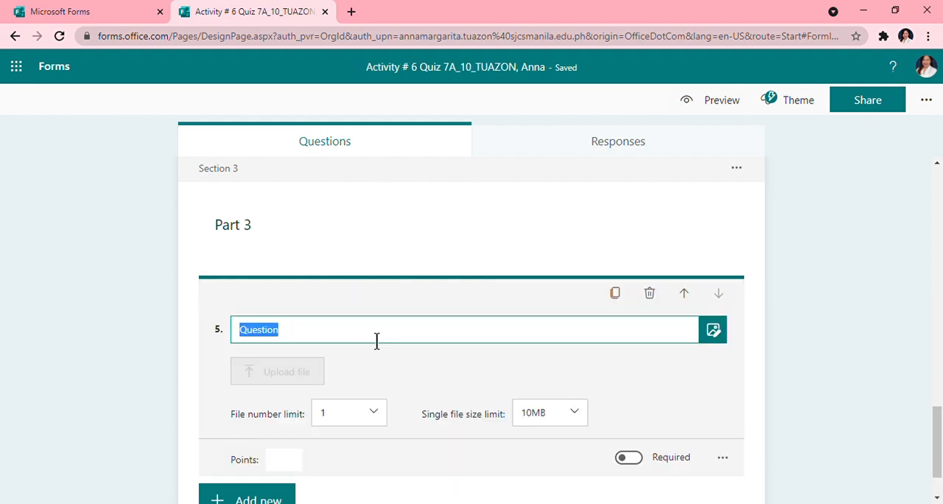
- Replace the file upload question's placeholder title with "Upload here your poster for the clean and green campaign."
key("BackSpace")
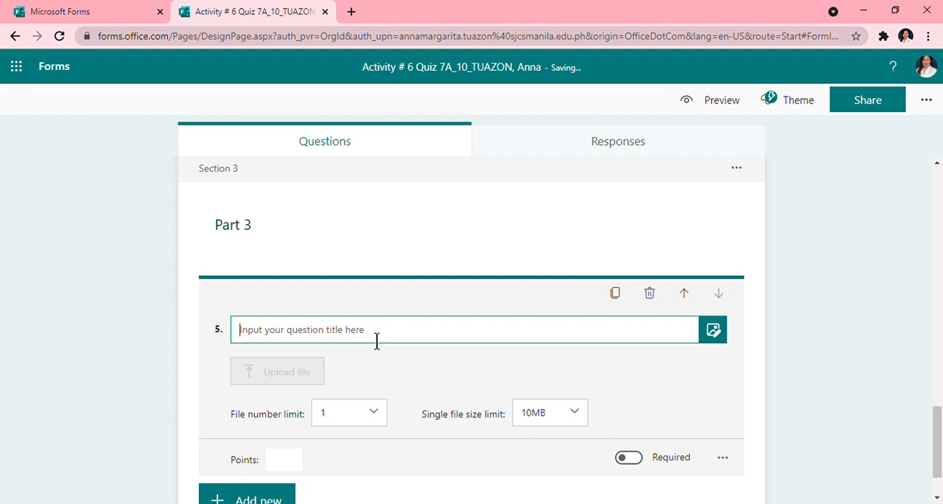
type("U")
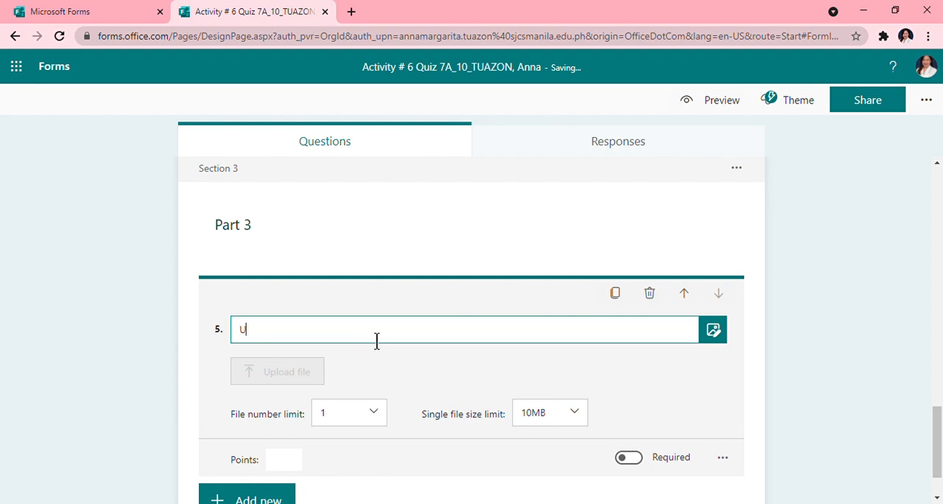
type("pload here your poster for the")
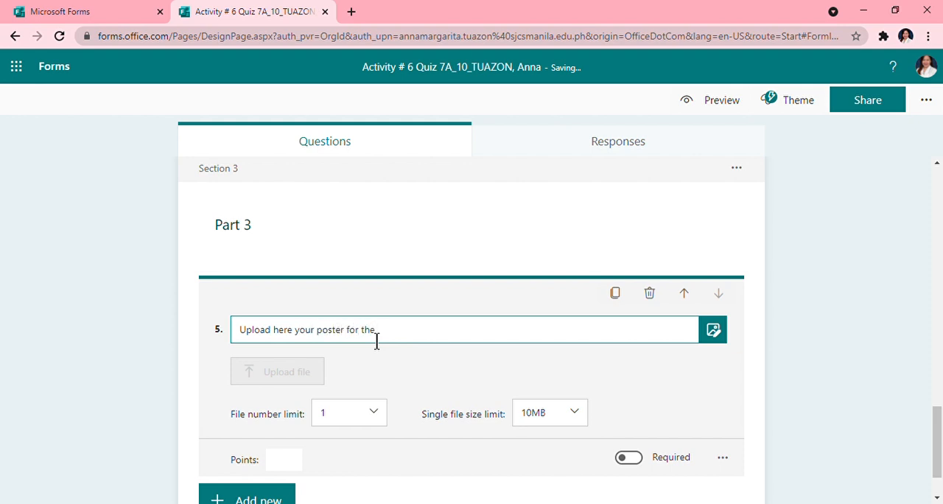
type(" clean and green campaign.")
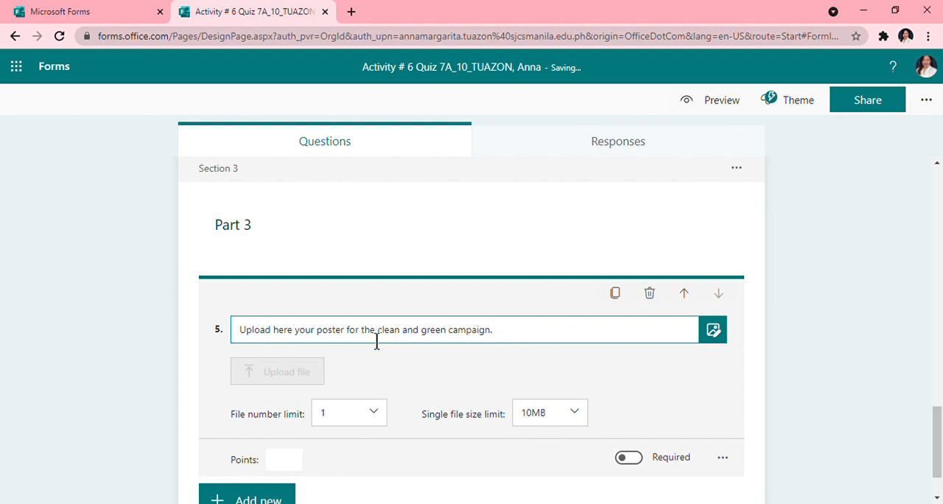
- Limit the poster upload to 1 file of 10MB and make the question required
left_click(383, 422)
scroll(381, 442, "down", 5)
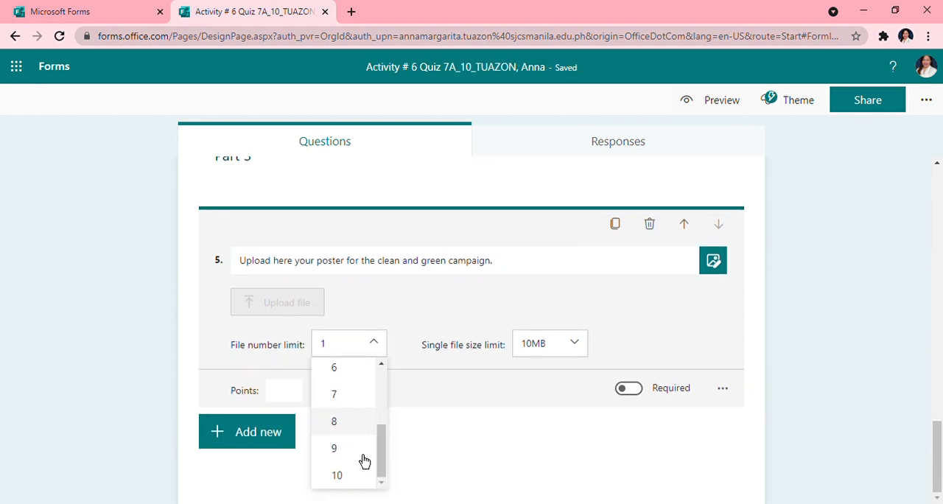
scroll(367, 420, "up", 5)
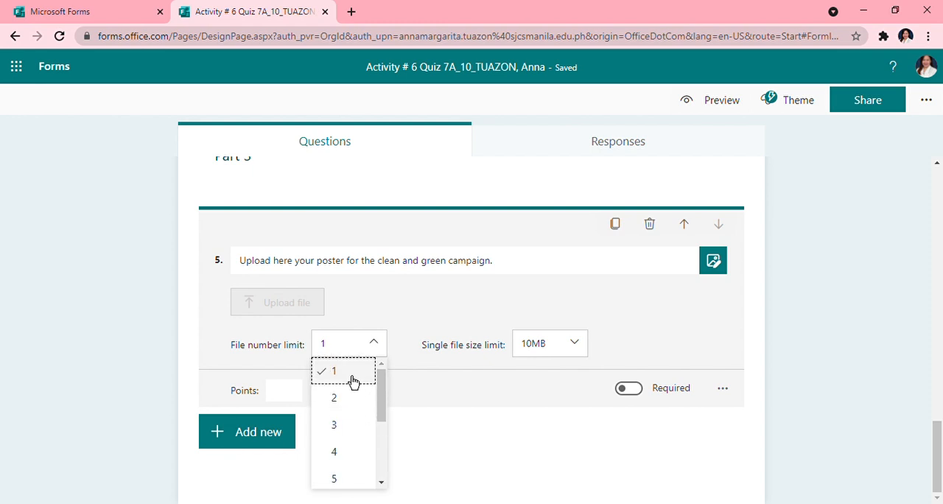
left_click(353, 381)
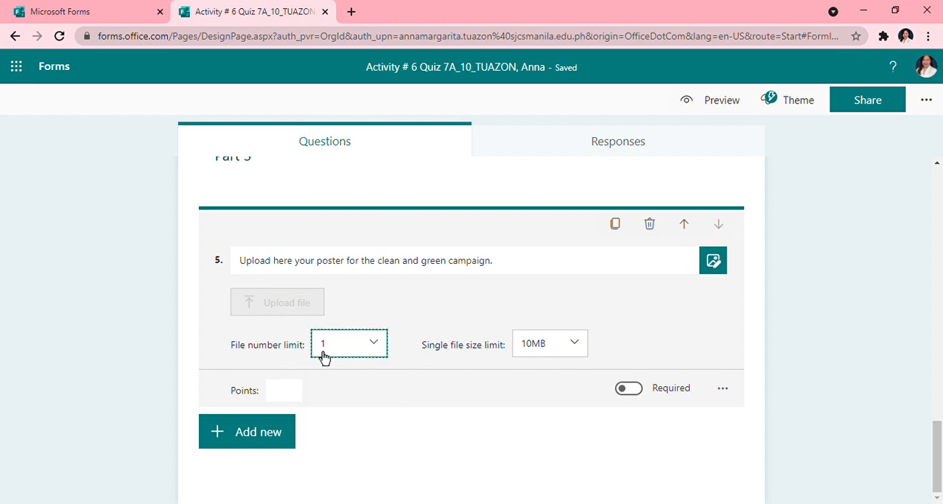
left_click(582, 348)
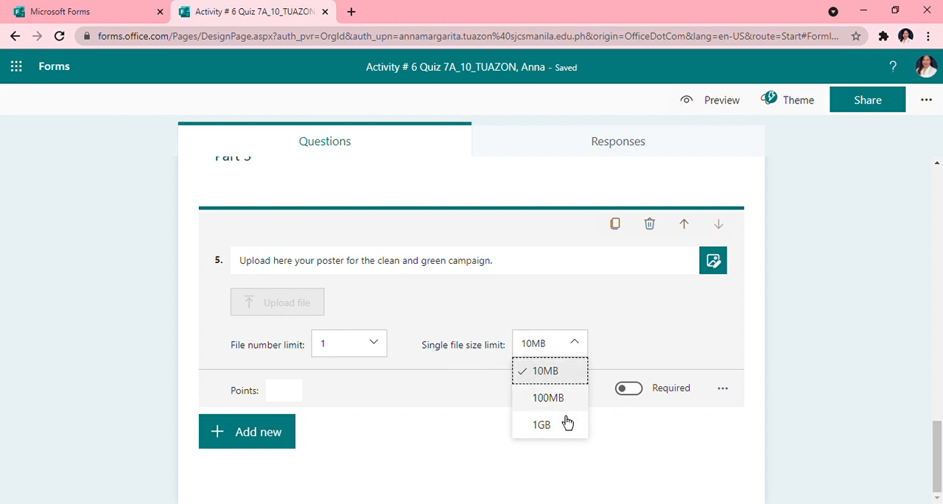
left_click(566, 382)
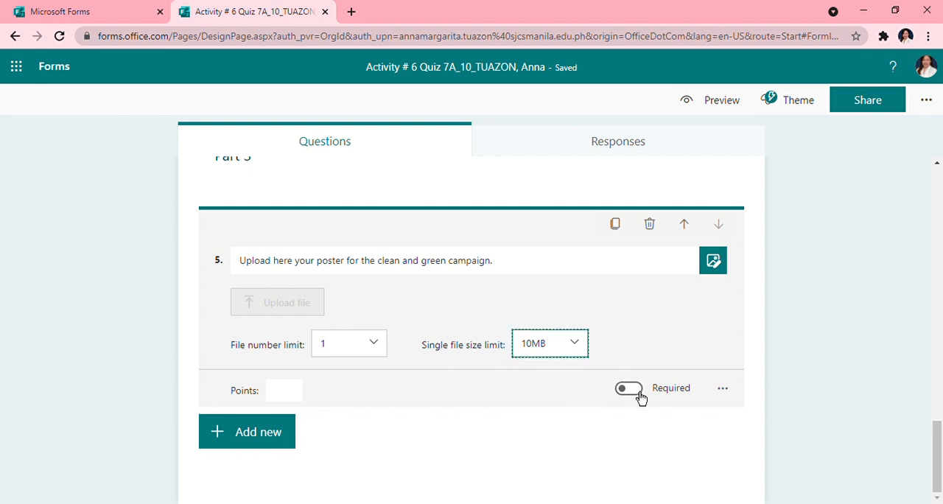
left_click(638, 395)
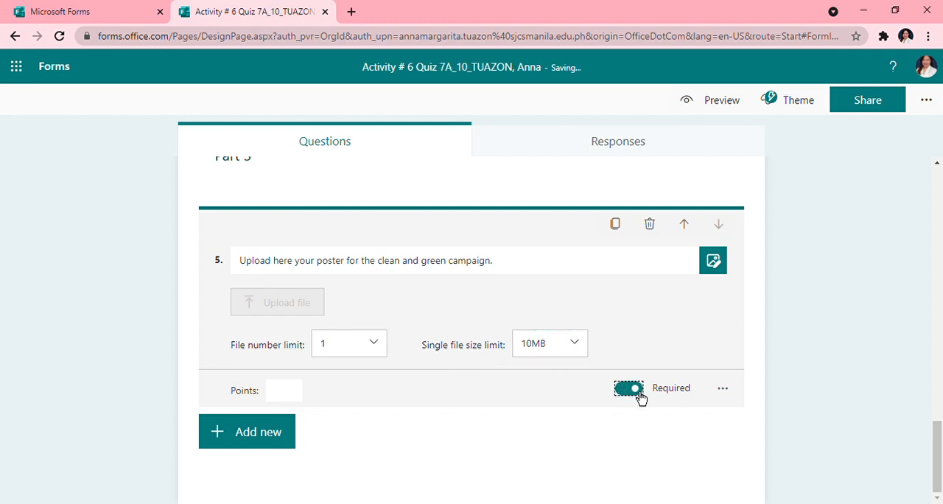
- Restrict the poster upload question's accepted file types to Word, PDF and Image
left_click(722, 390)
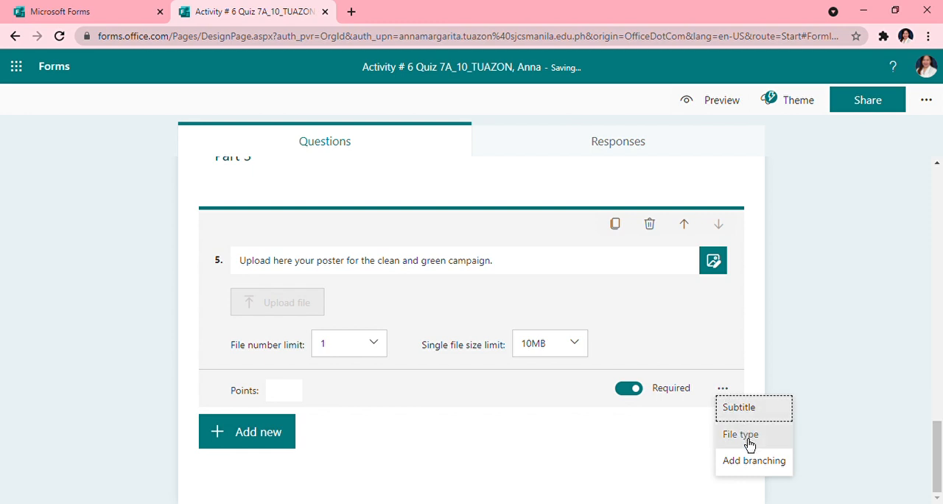
left_click(741, 434)
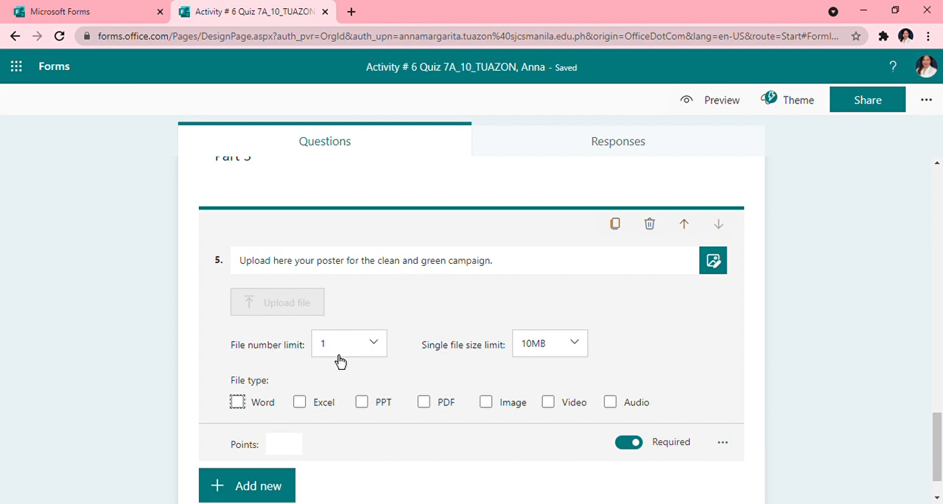
left_click(424, 402)
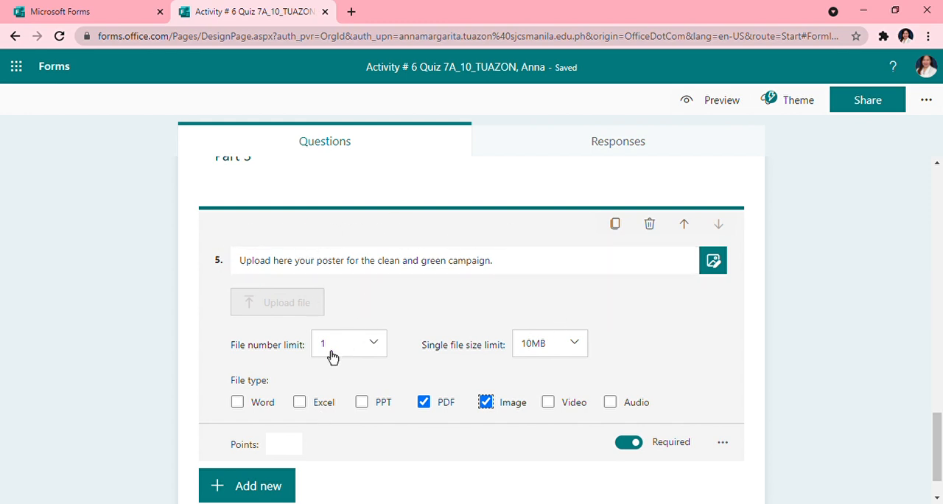
left_click(237, 403)
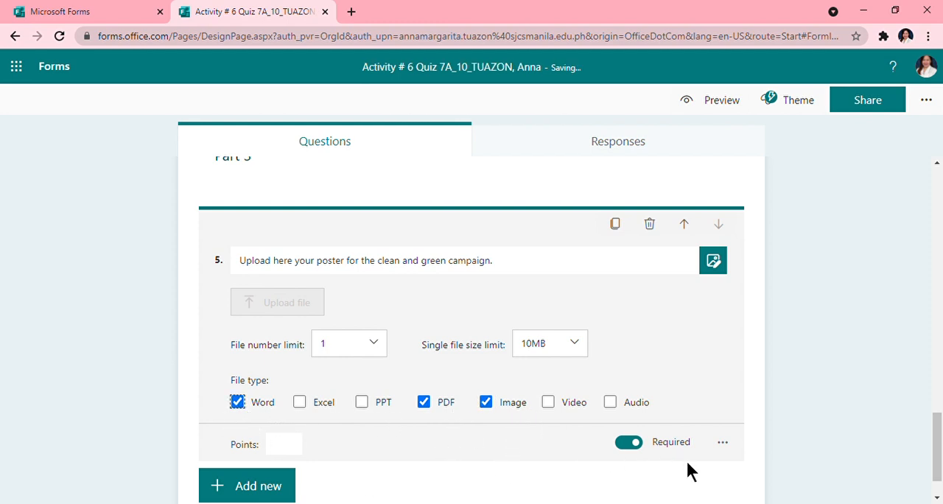
scroll(578, 442, "down", 1)
scroll(579, 440, "down", 1)
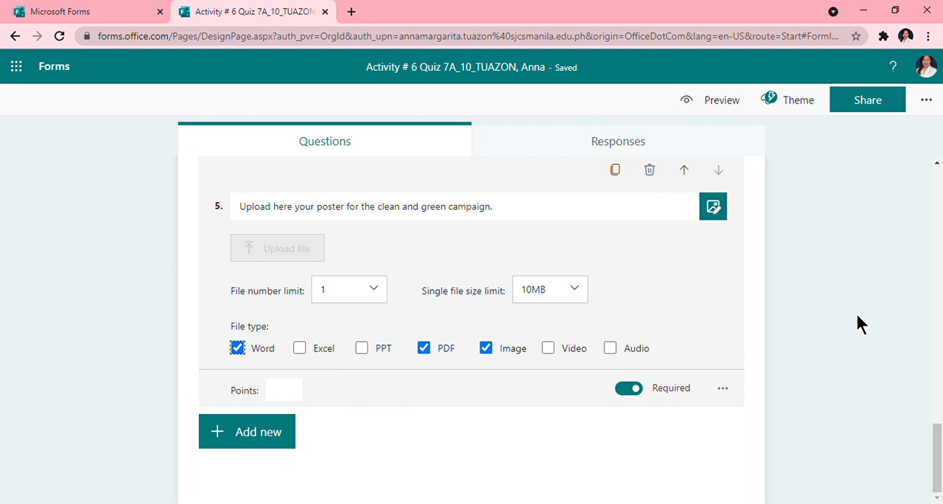
- Preview the quiz in computer view and answer the national hero question with Andres Bonifacio
left_click(735, 112)
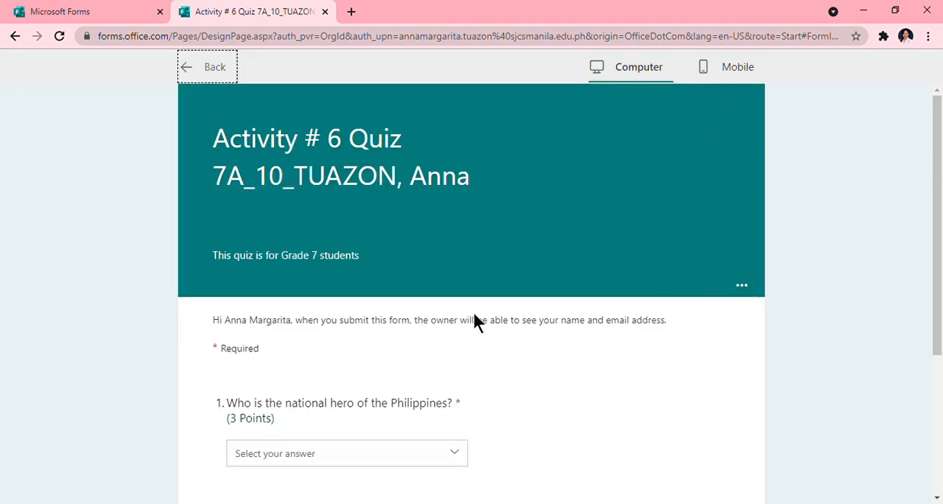
scroll(479, 402, "down", 3)
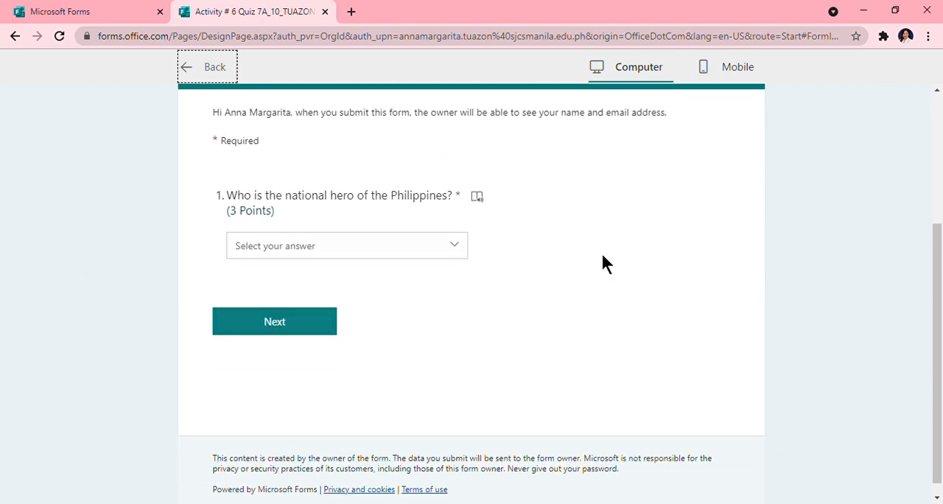
scroll(162, 288, "up", 3)
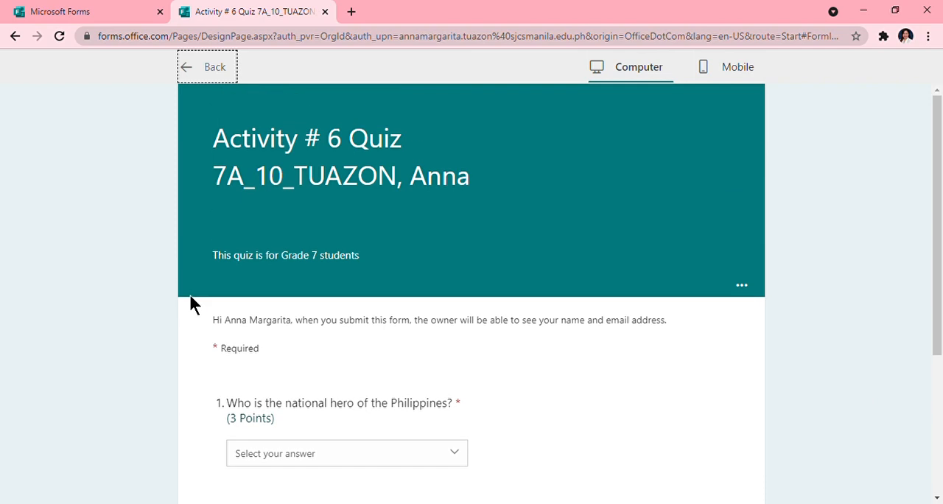
scroll(189, 295, "down", 1)
left_click(458, 391)
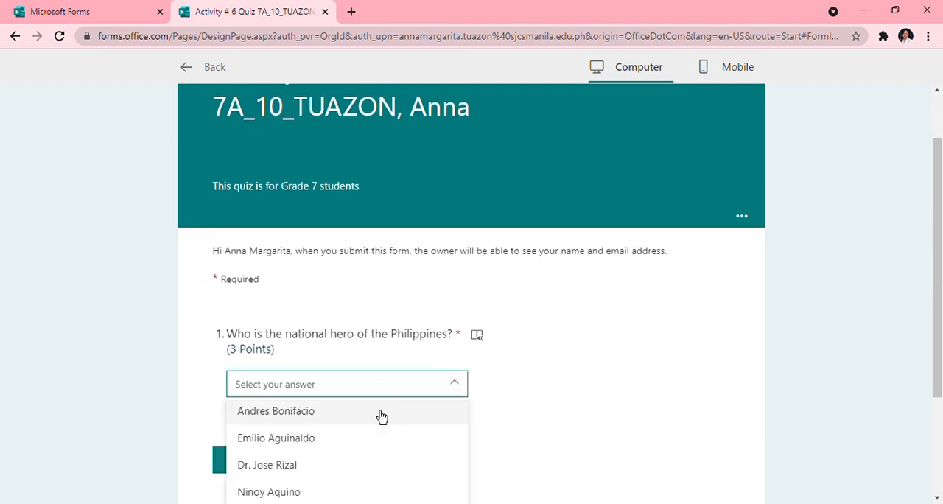
left_click(298, 414)
scroll(432, 419, "down", 3)
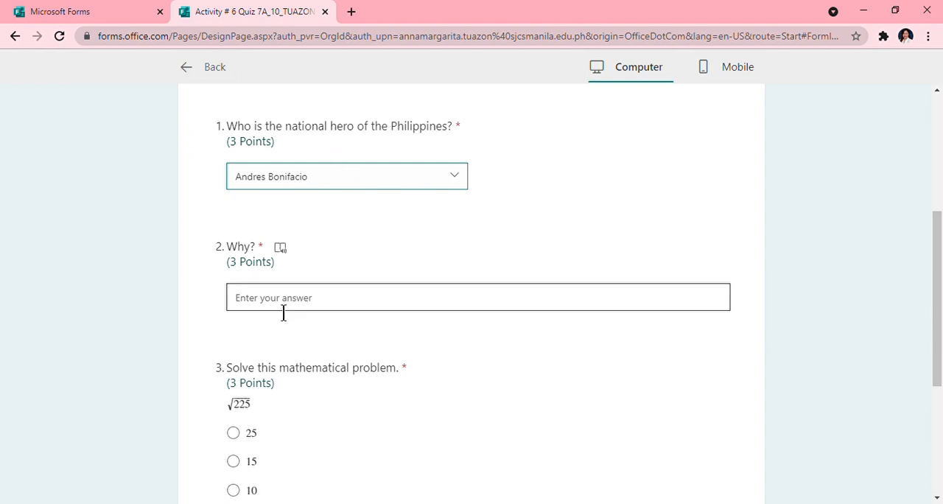
- In the preview, answer "Why?" with "Because he is great.", choose 15 for the math problem and continue to Part 2
left_click(284, 310)
scroll(392, 413, "down", 2)
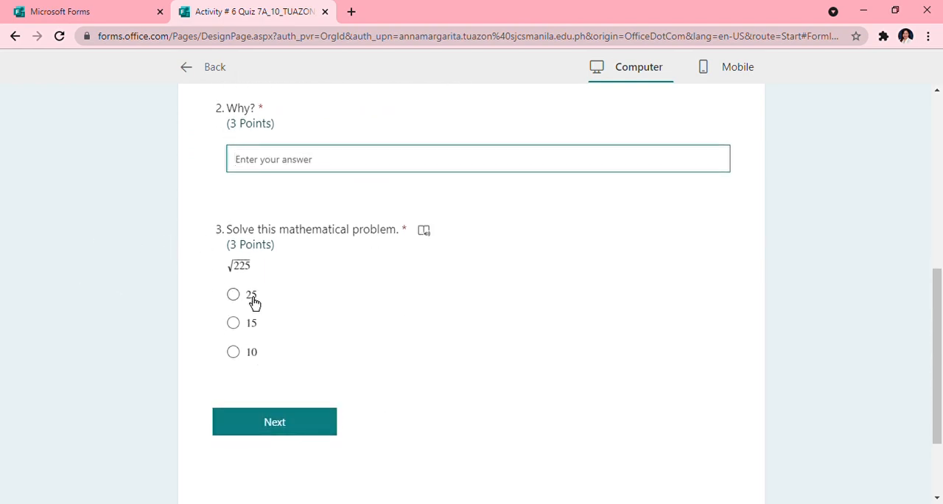
scroll(317, 191, "up", 1)
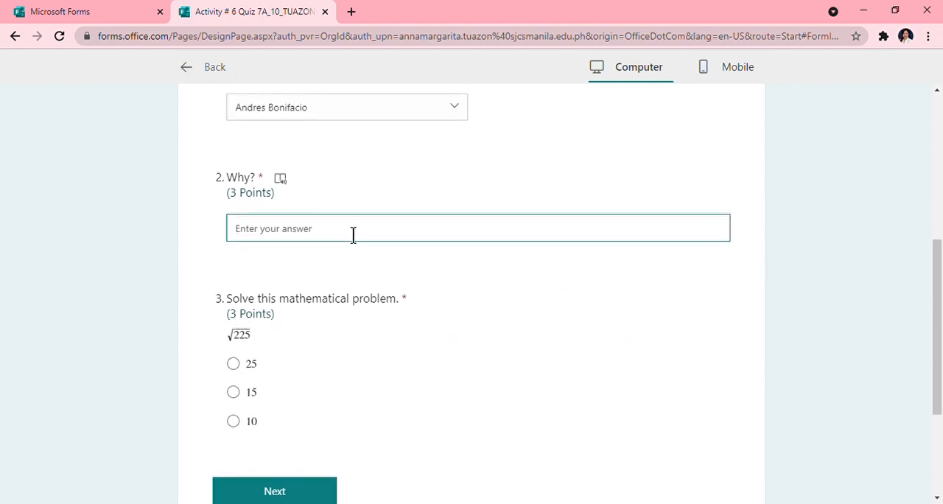
type("Because he is gr")
type("eat.")
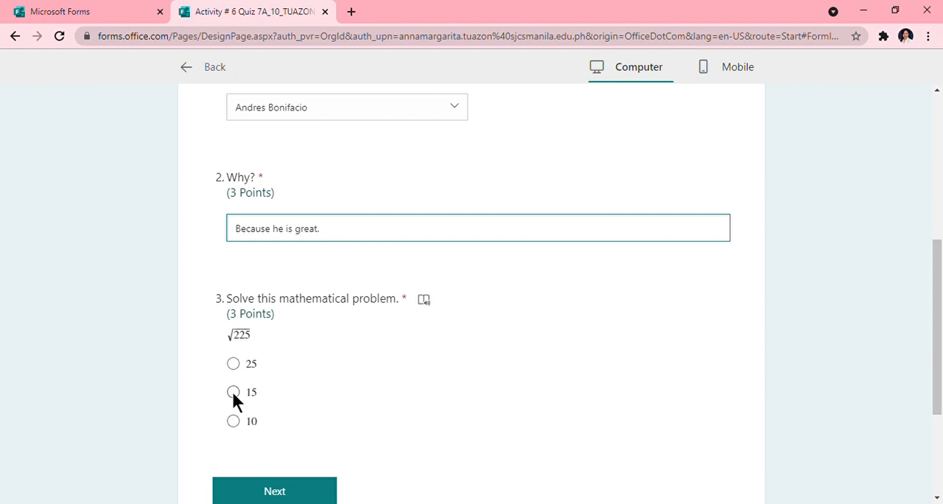
left_click(233, 393)
scroll(328, 417, "down", 2)
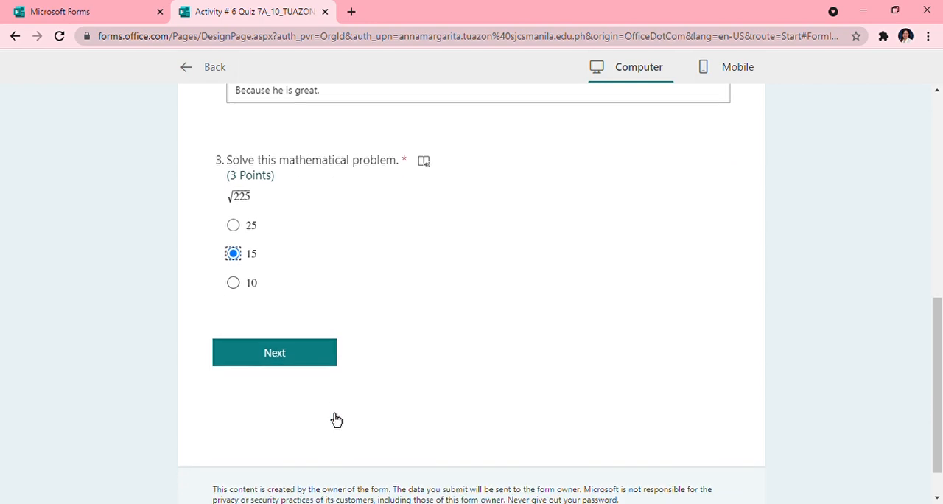
left_click(294, 365)
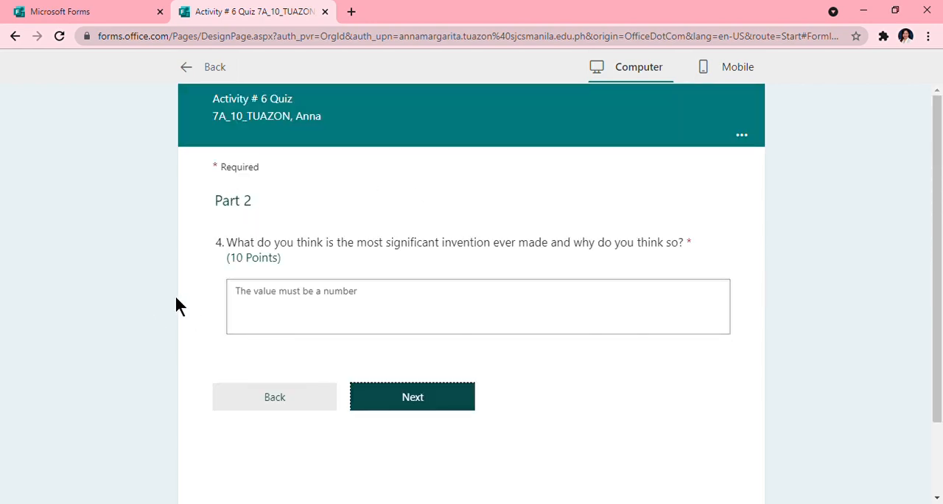
- Test the invention question in the preview with the answer "Cellphone" and return to the quiz editor
left_click(373, 313)
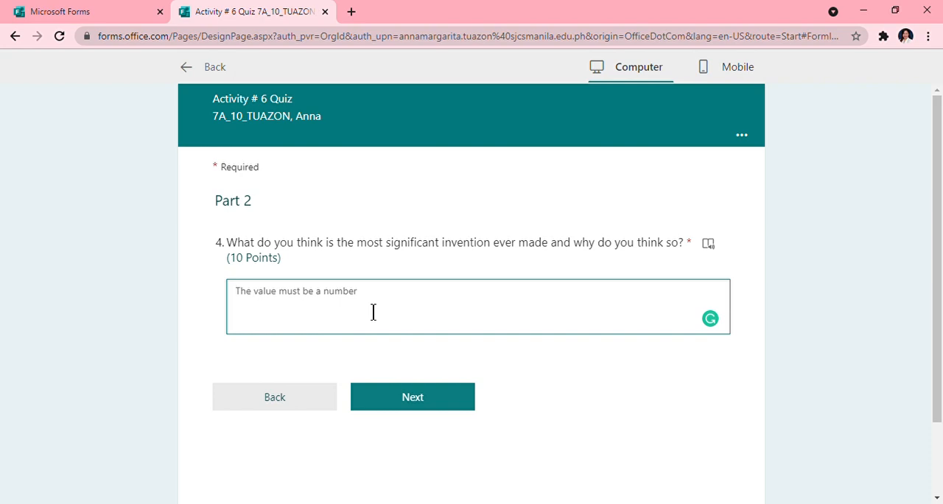
type("Cel")
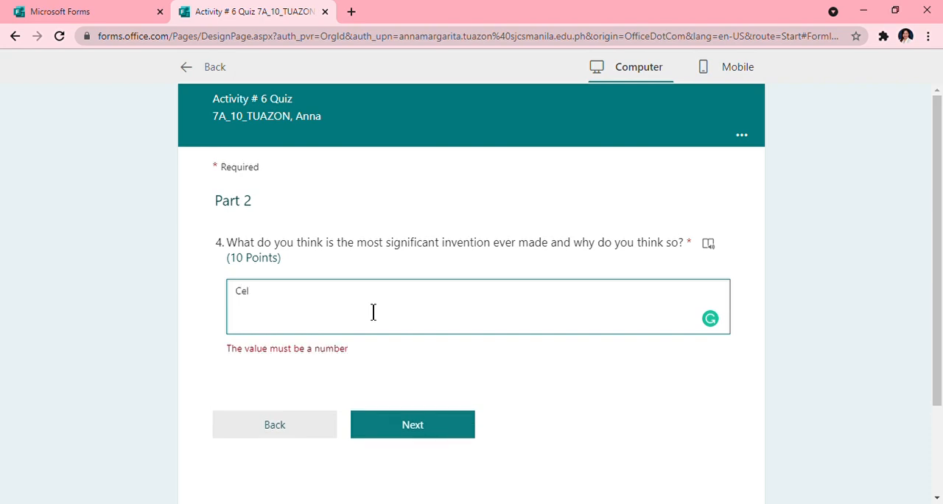
type("lphone")
left_click(329, 359)
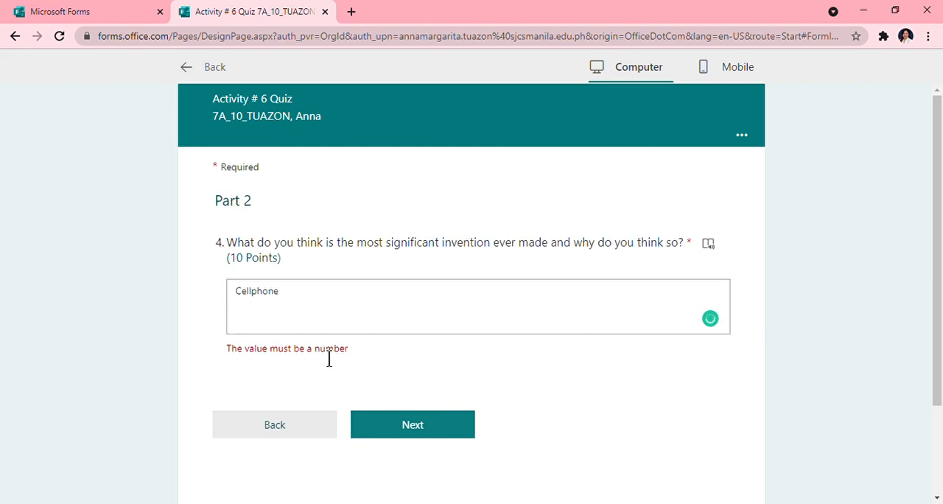
left_click(185, 68)
- Remove the number restriction from the significant invention question in Part 2 of the quiz
scroll(336, 442, "down", 4)
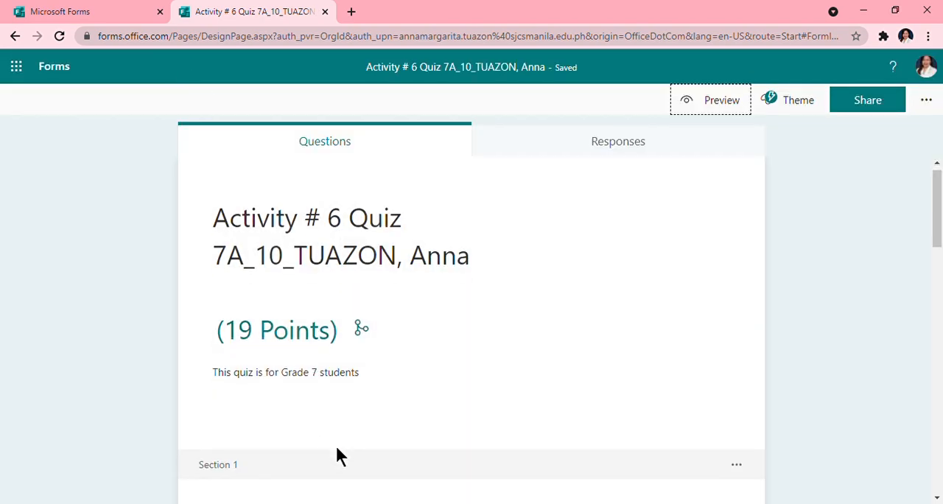
scroll(337, 427, "down", 5)
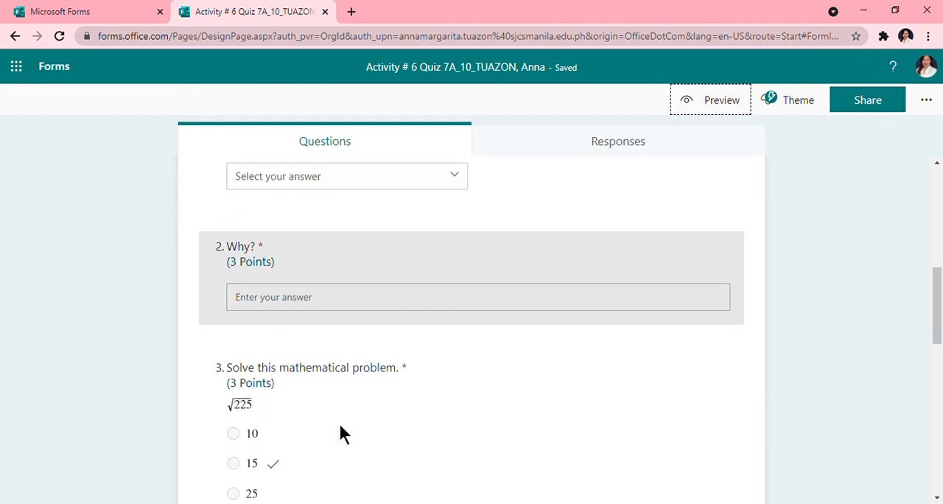
scroll(341, 417, "up", 2)
scroll(341, 417, "down", 4)
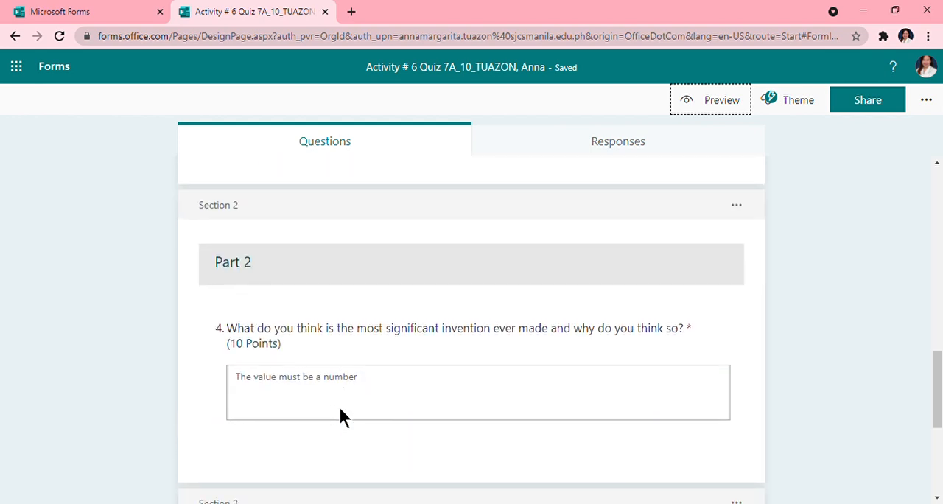
scroll(402, 400, "down", 1)
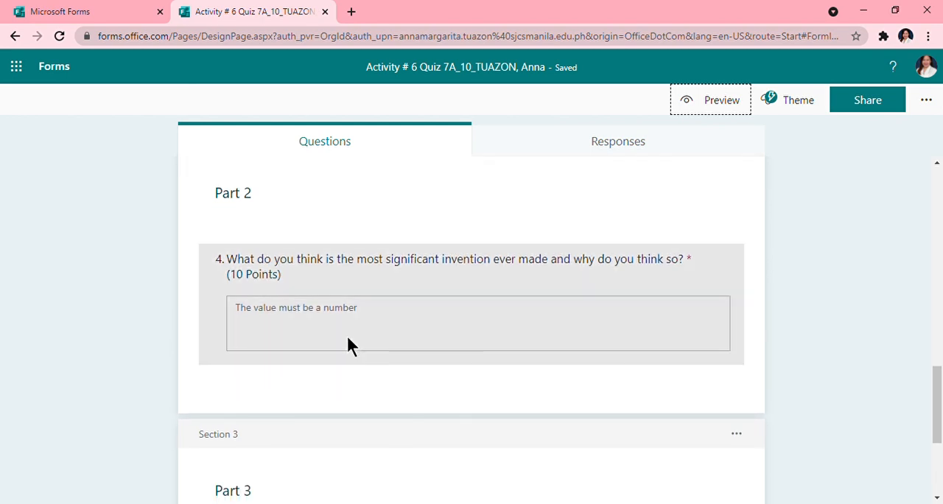
left_click(341, 326)
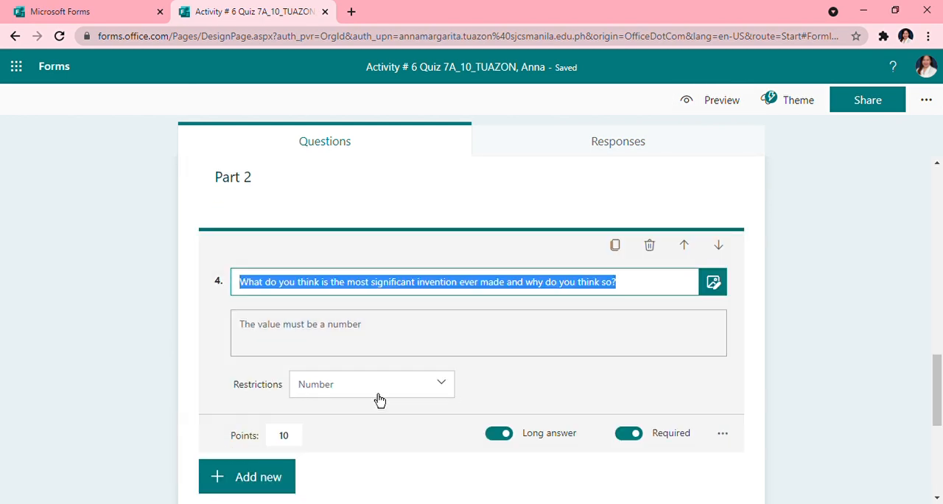
left_click(443, 394)
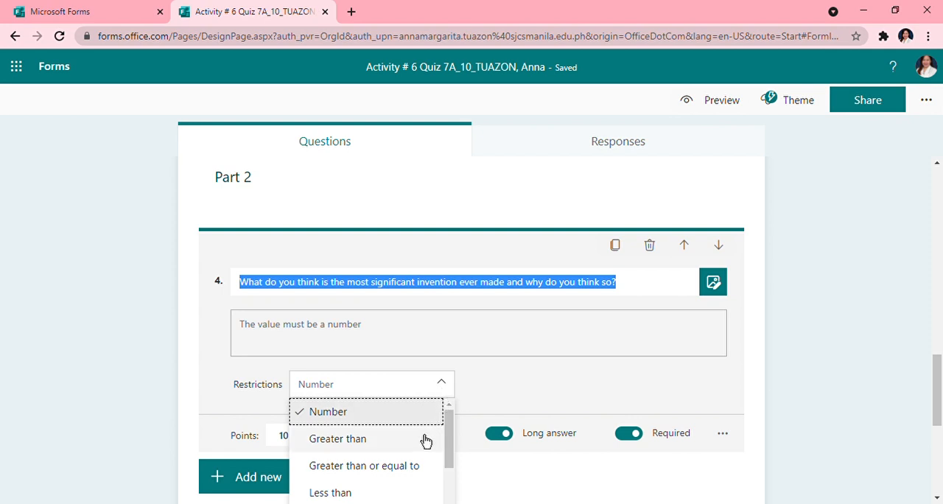
scroll(423, 438, "down", 2)
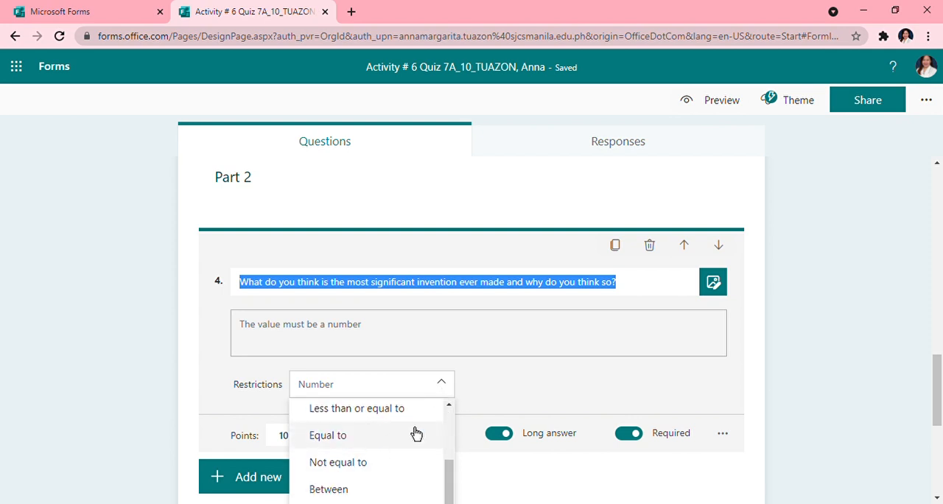
left_click(440, 391)
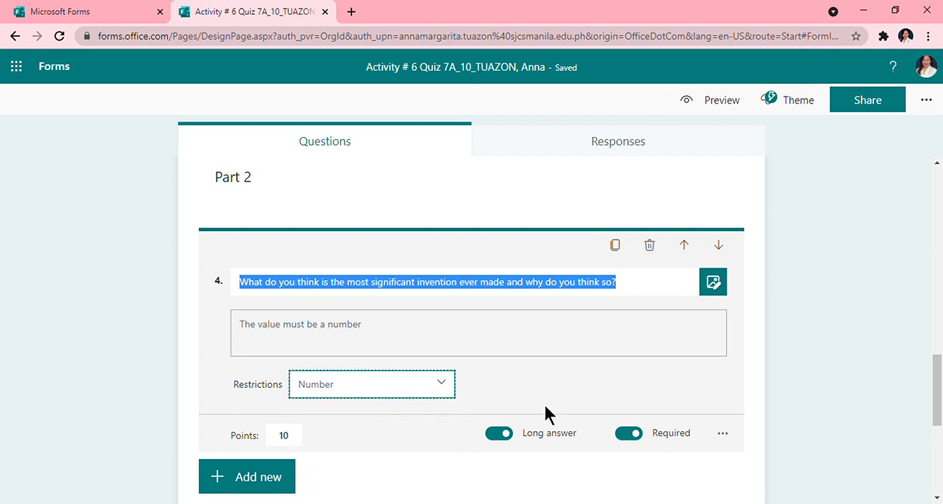
left_click(724, 437)
left_click(763, 437)
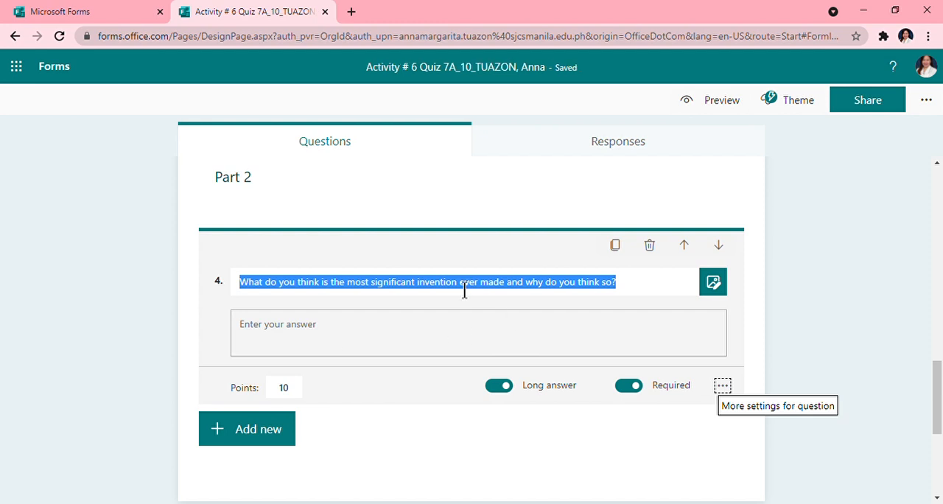
- Preview the quiz again, answer Dr. Jose Rizal for the national hero and 15 for the math problem, and continue to Part 2
left_click(716, 101)
scroll(479, 244, "down", 3)
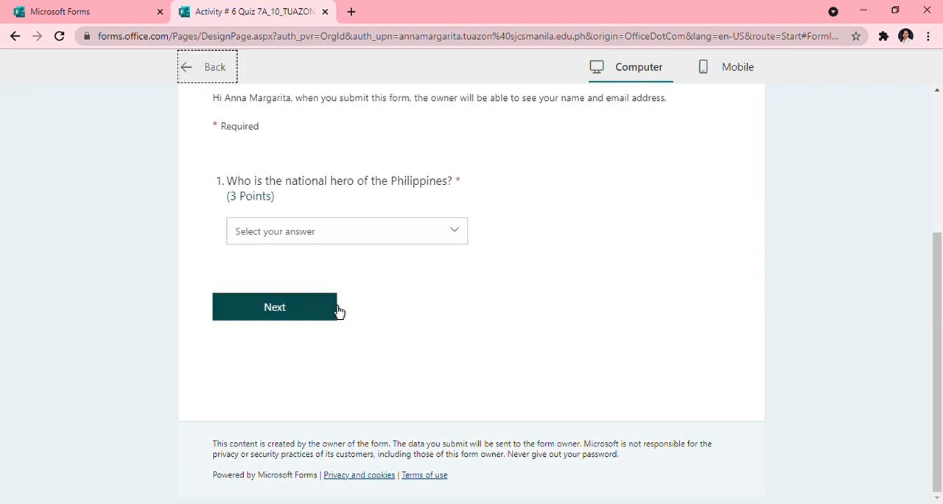
left_click(313, 306)
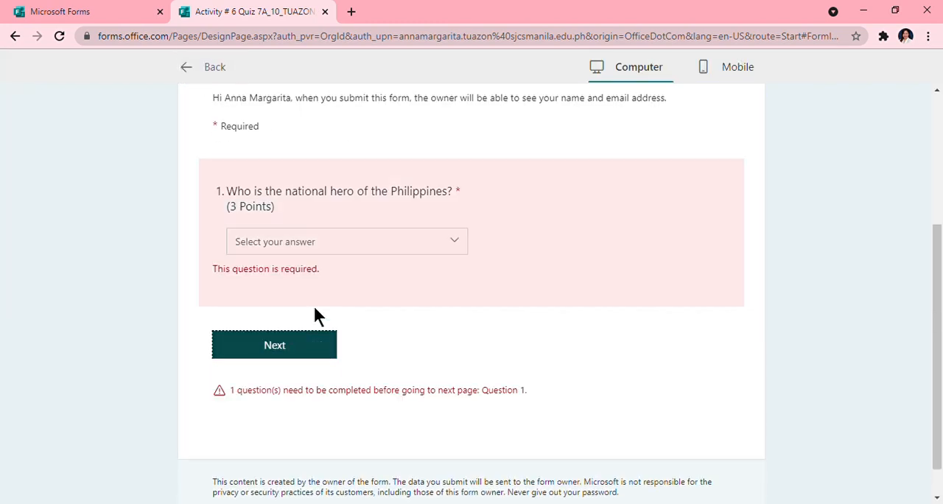
left_click(356, 249)
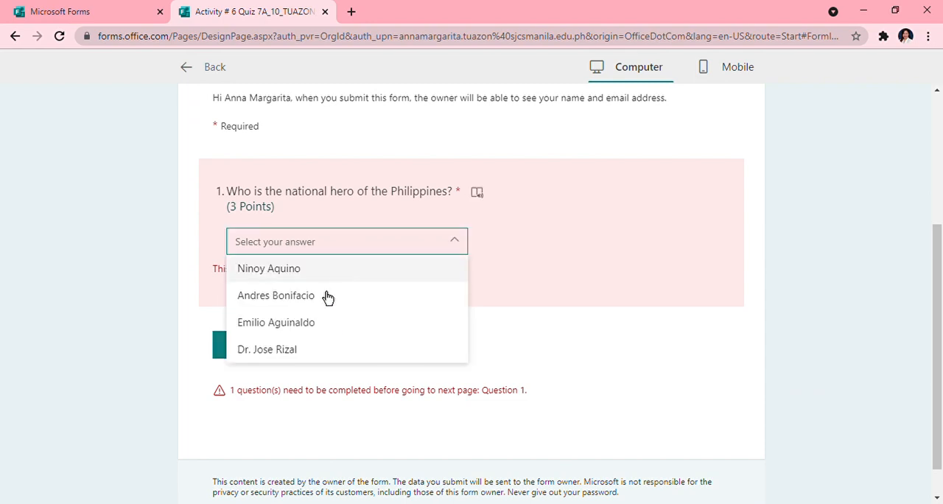
left_click(270, 356)
scroll(320, 350, "down", 1)
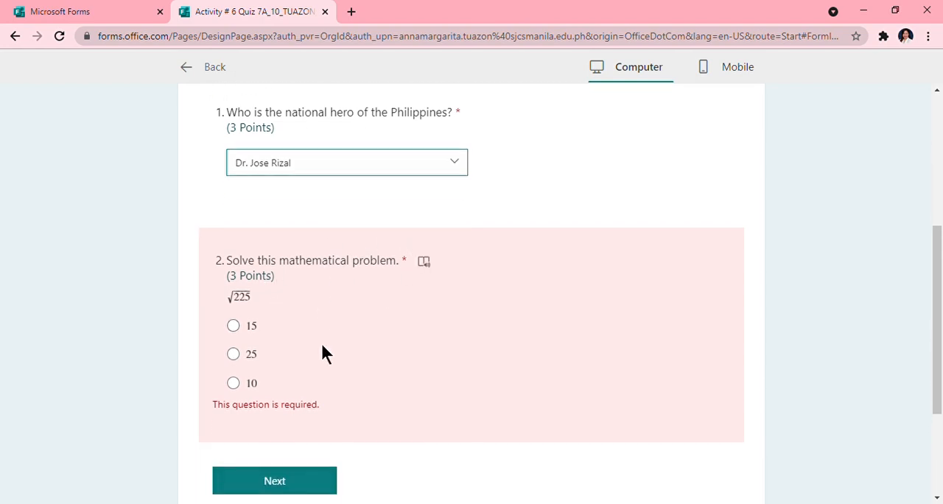
left_click(234, 325)
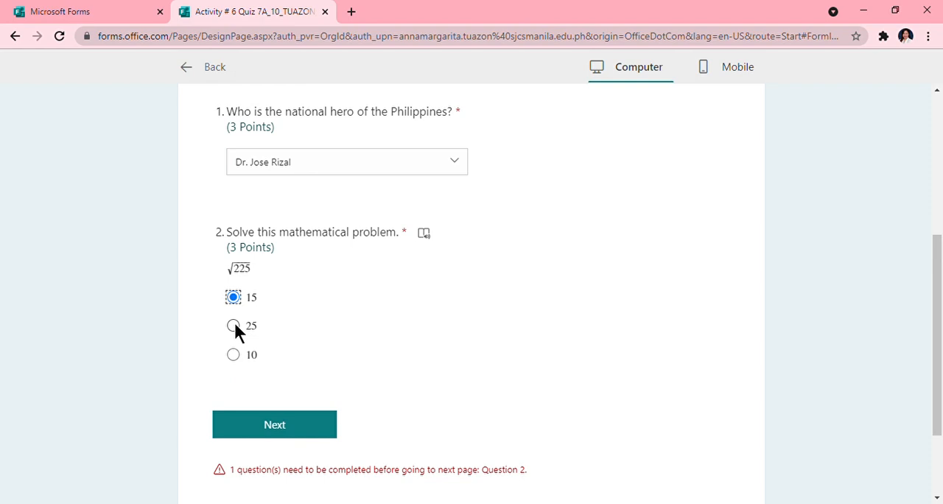
left_click(316, 427)
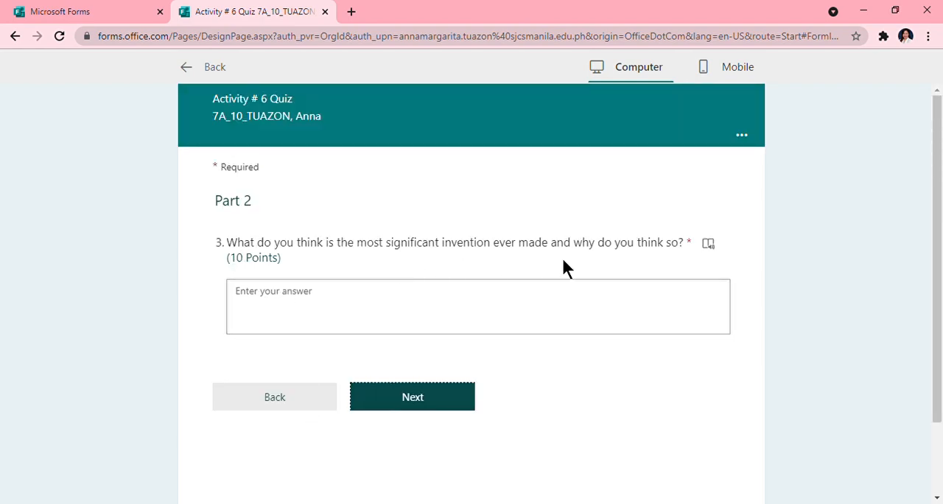
- In the preview, answer the invention question with "Cellphone because ....." and continue to Part 3
left_click(408, 324)
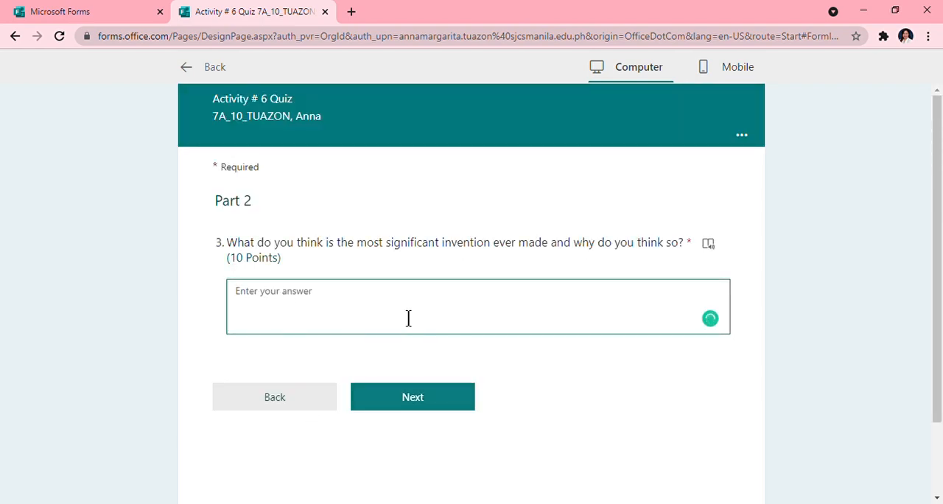
type("Cellph")
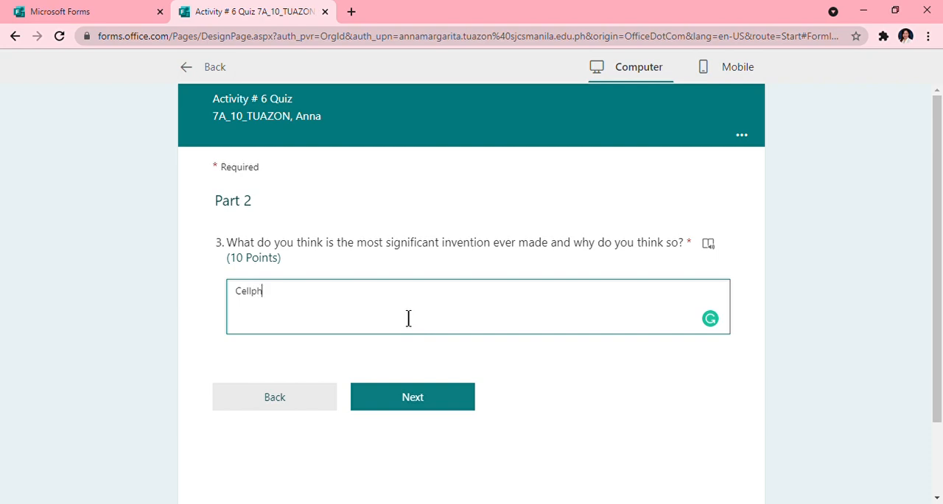
type("one because .....")
left_click(429, 398)
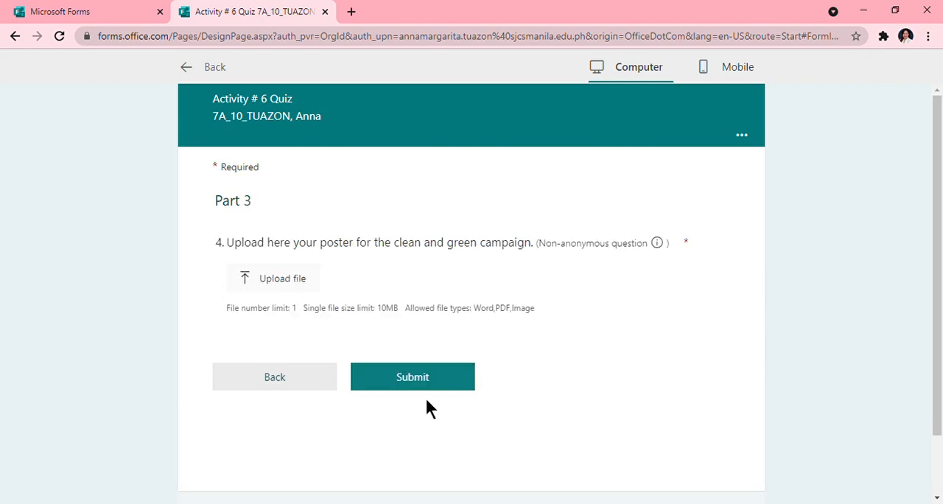
- Try the poster file upload in Part 3 of the preview and return to the quiz editor
left_click(264, 278)
left_click(416, 307)
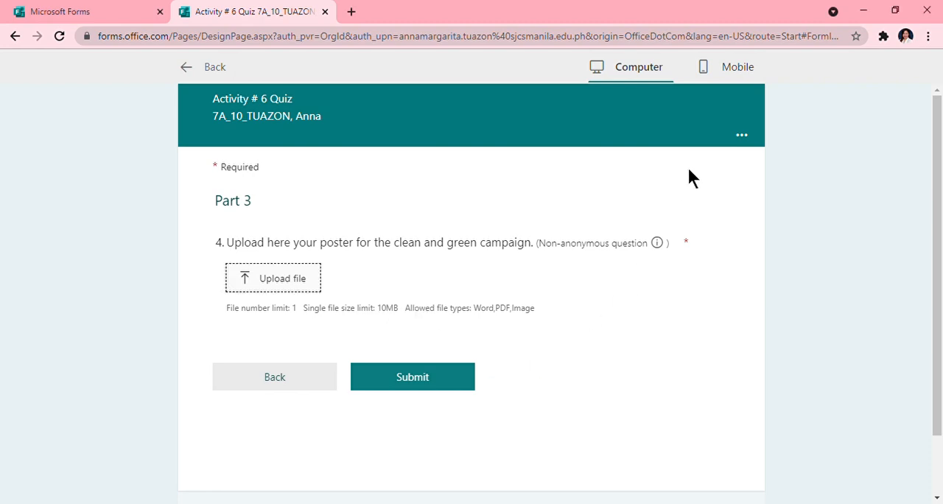
left_click(212, 68)
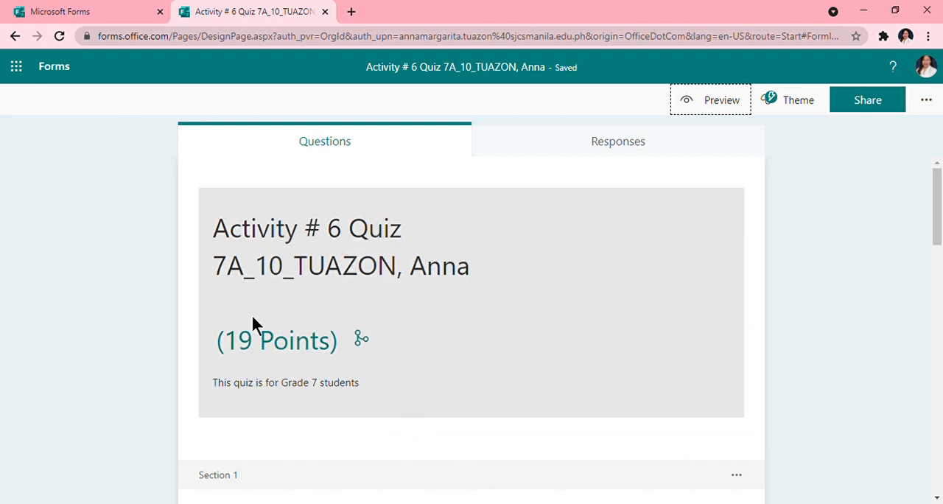
- Make the class code and student name line of the quiz title bold and blue
scroll(376, 323, "down", 3)
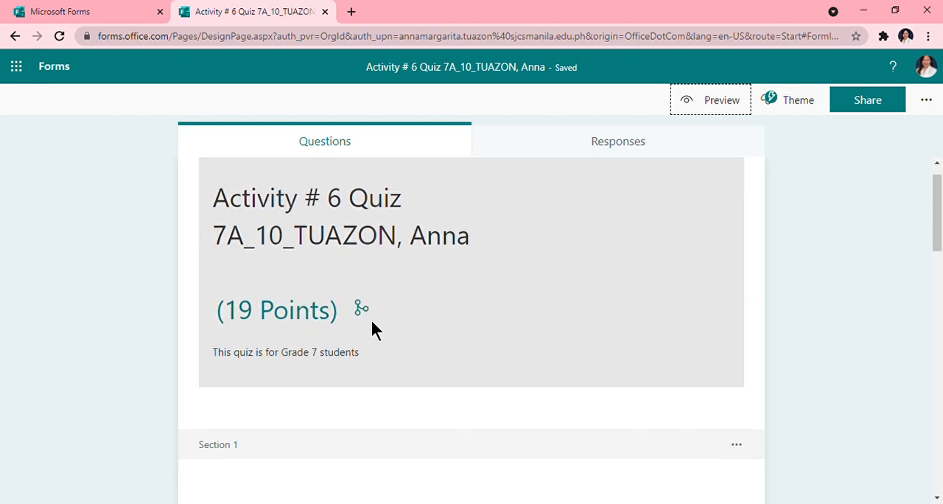
scroll(367, 325, "up", 3)
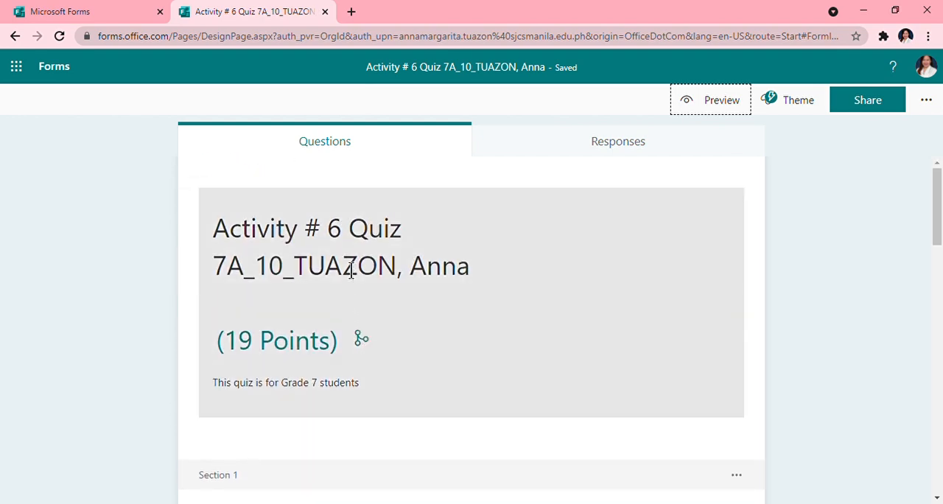
scroll(425, 317, "down", 3)
scroll(398, 308, "up", 3)
left_click(350, 277)
key("Tab")
left_click(338, 249)
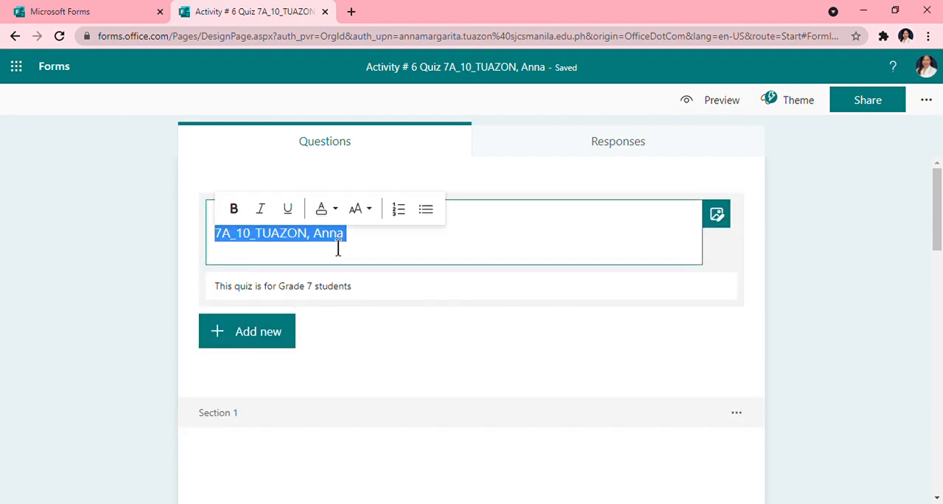
left_click(244, 215)
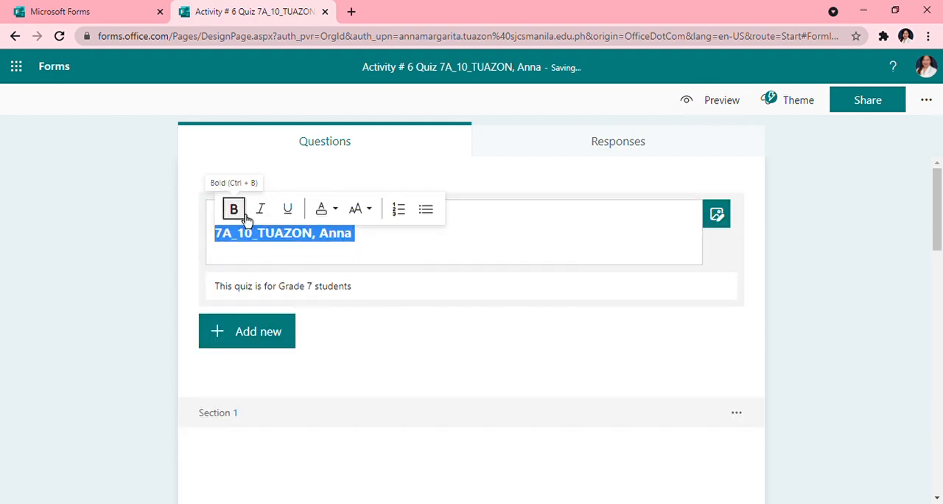
left_click(331, 216)
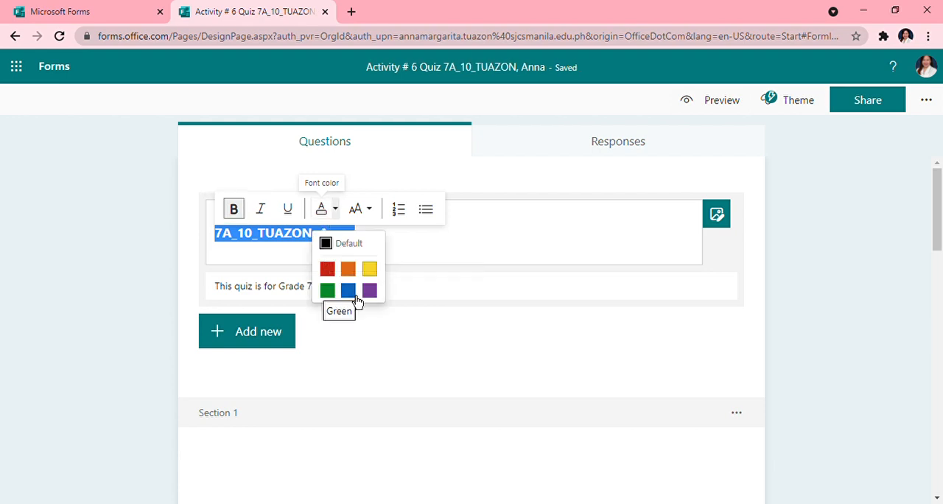
left_click(357, 299)
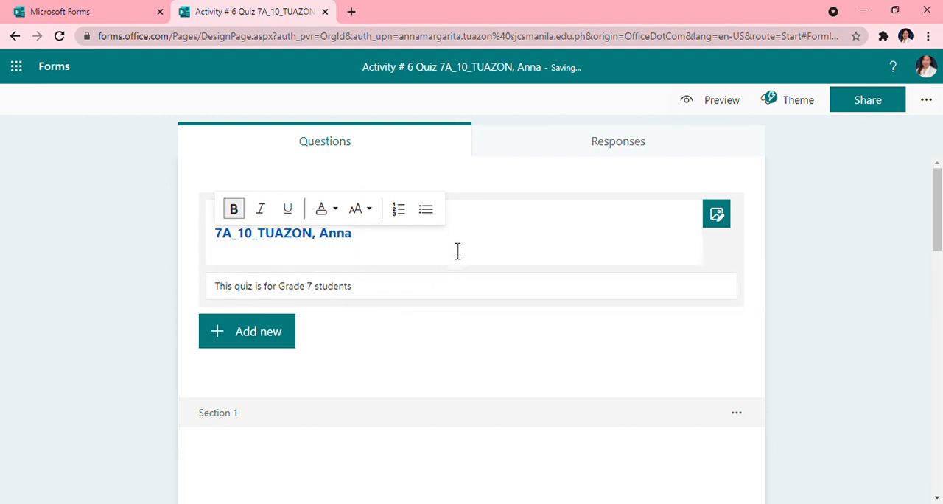
left_click(523, 188)
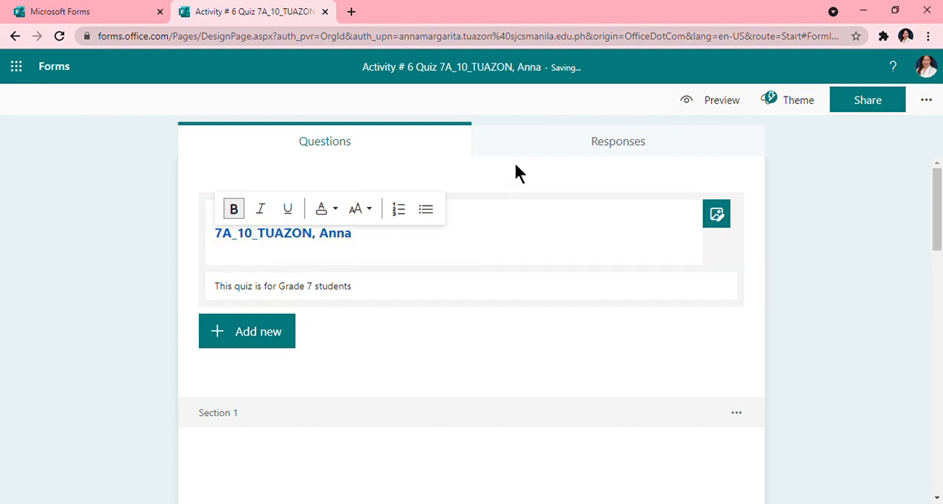
left_click(849, 302)
- Format the "Activity # 6 Quiz" line of the title as bold, italic and green
left_click(361, 233)
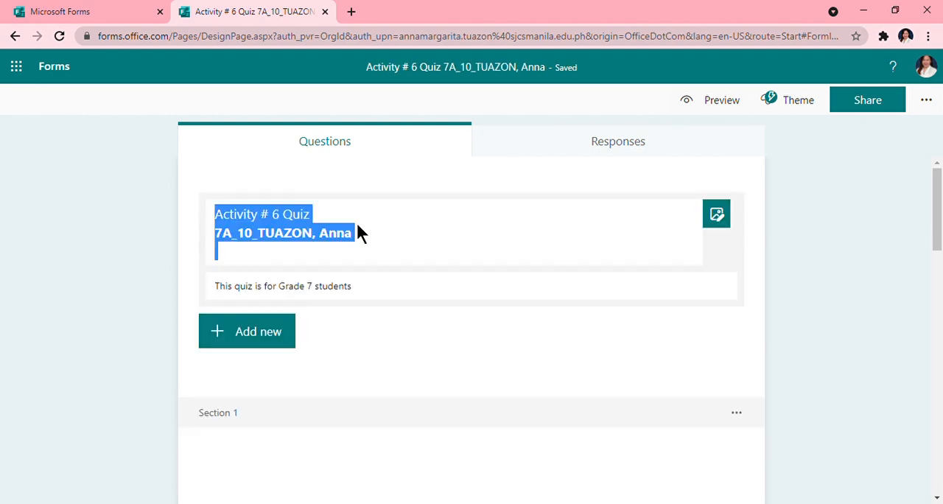
triple_click(294, 221)
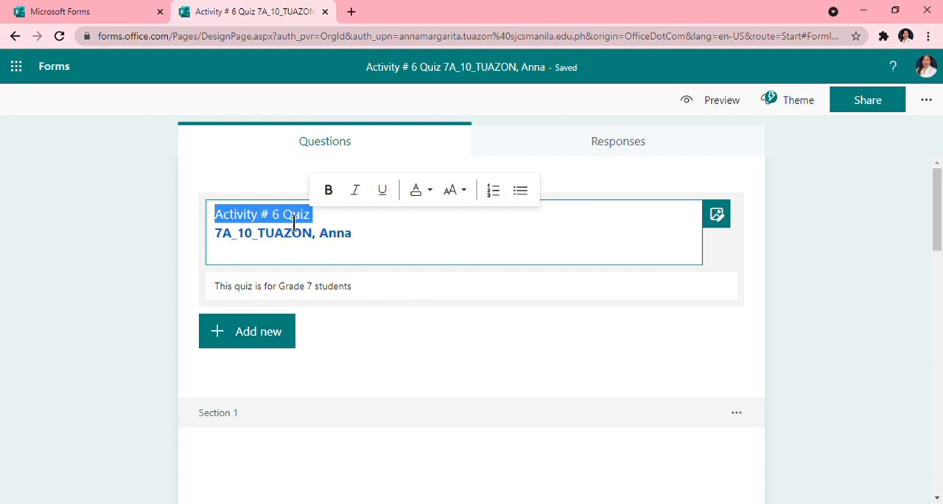
left_click(341, 205)
left_click(370, 203)
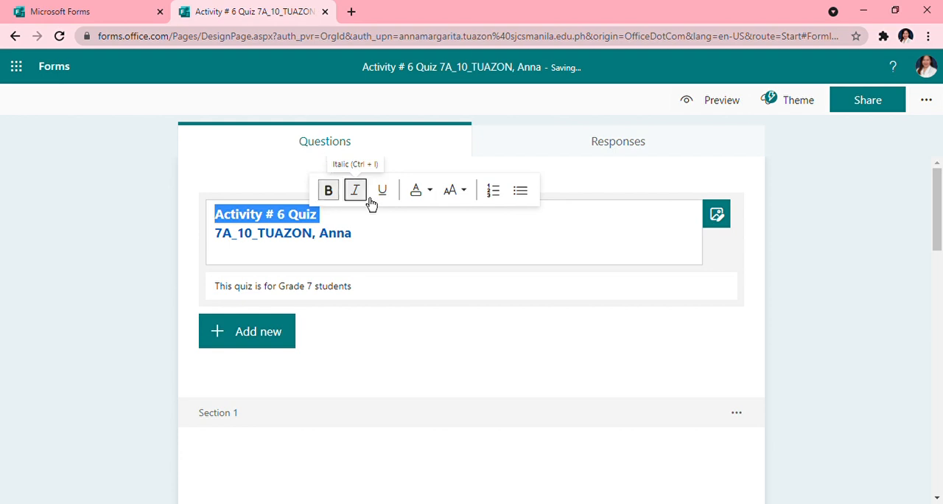
left_click(423, 197)
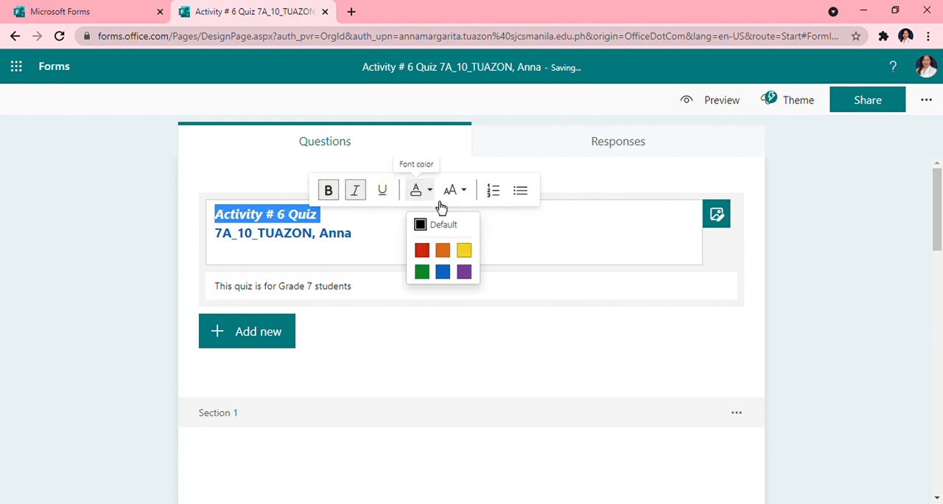
left_click(423, 272)
left_click(869, 278)
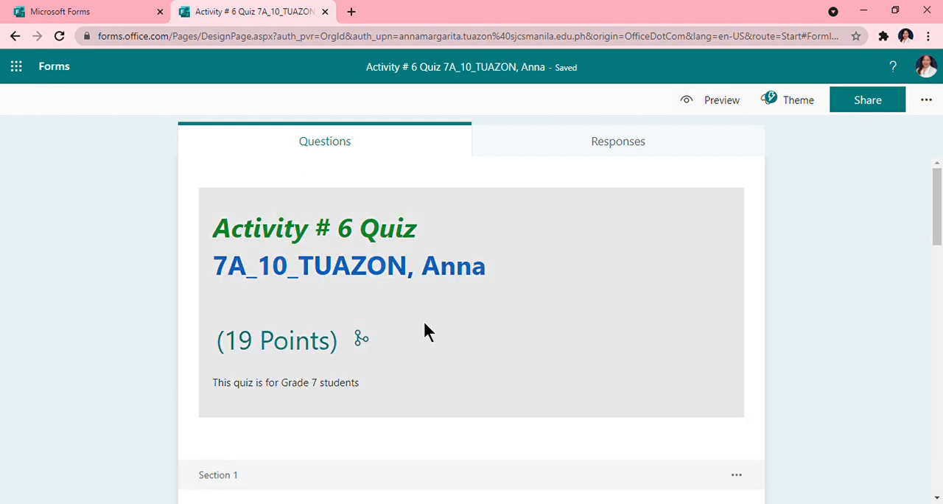
- Set the text of question 1 about the national hero to Large font size and blue
scroll(462, 384, "down", 4)
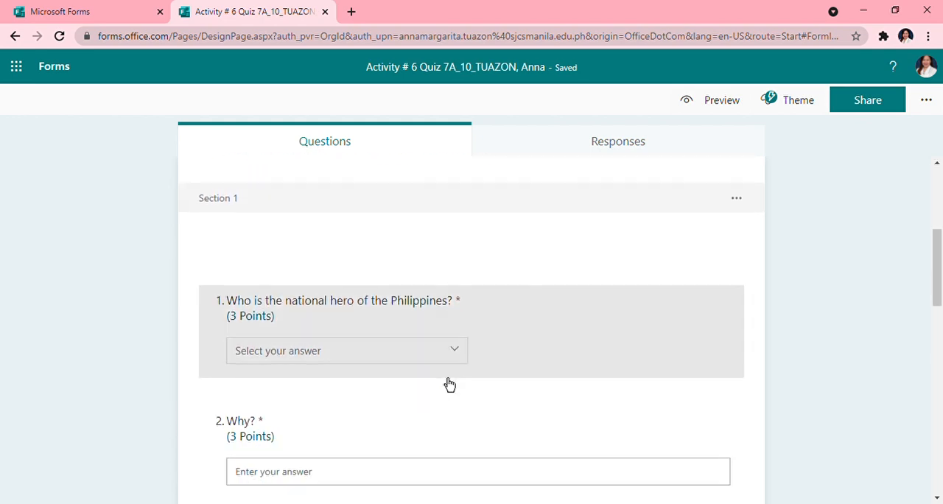
left_click(404, 311)
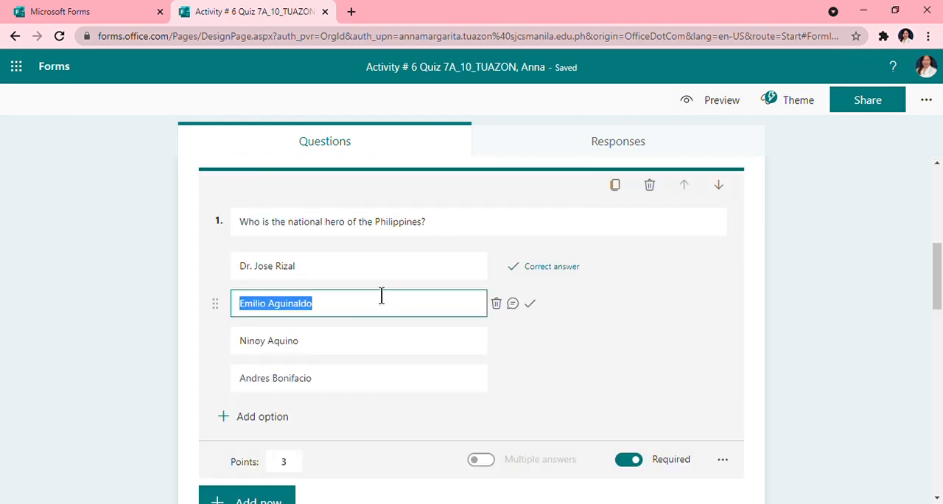
left_click(369, 228)
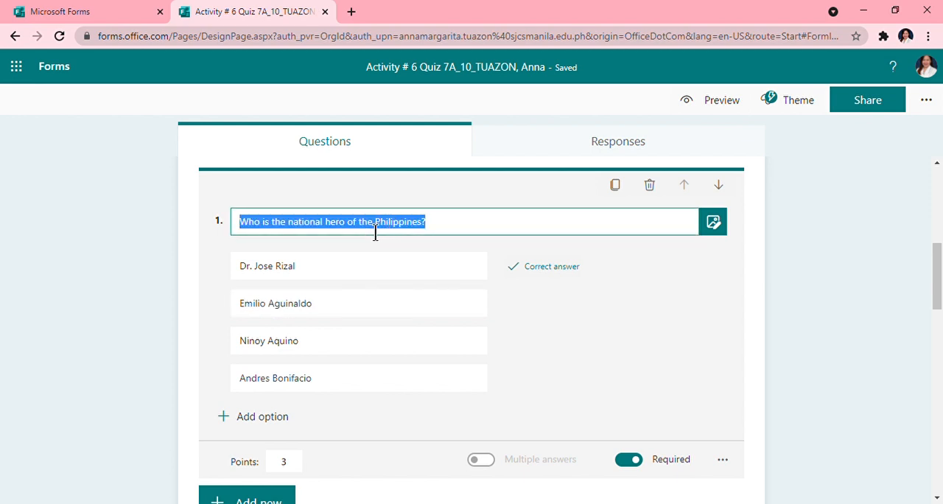
triple_click(376, 233)
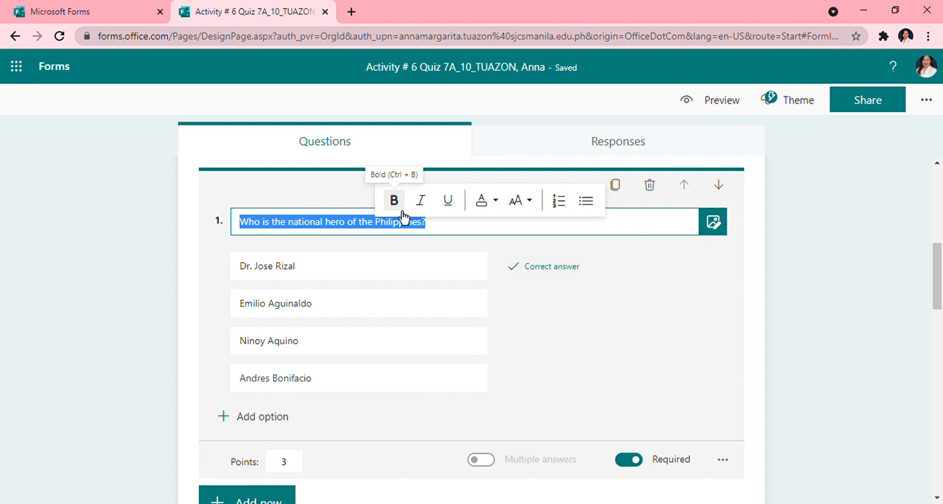
left_click(521, 202)
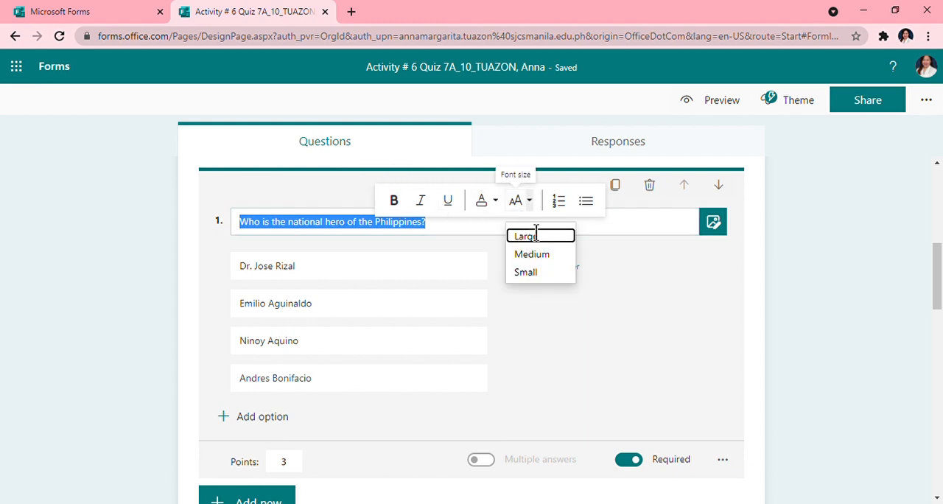
left_click(537, 233)
left_click(492, 210)
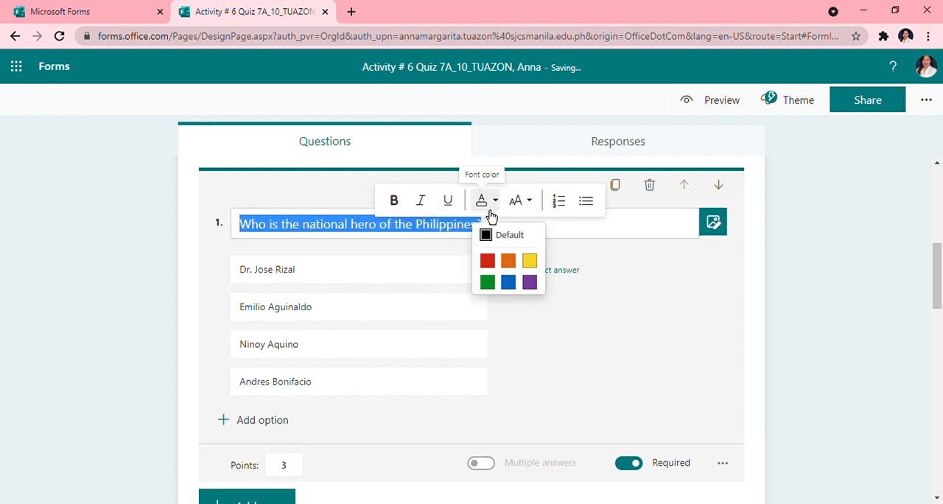
left_click(508, 283)
left_click(831, 306)
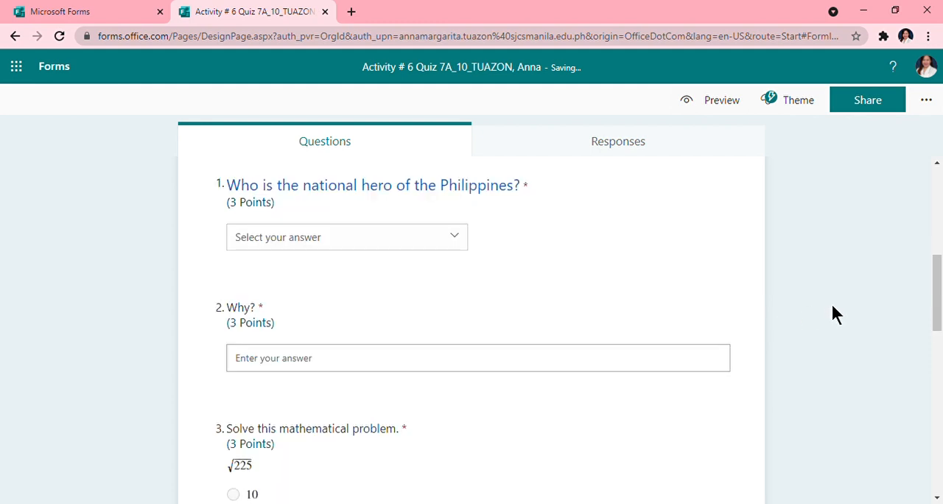
- Italicize the answer options Dr. Jose Rizal and Emilio Aguinaldo in question 1
left_click(361, 248)
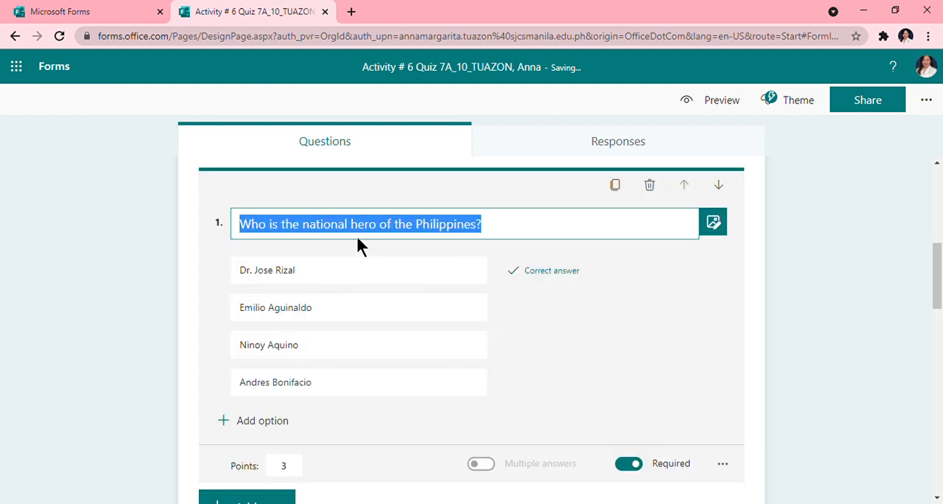
left_click(297, 271)
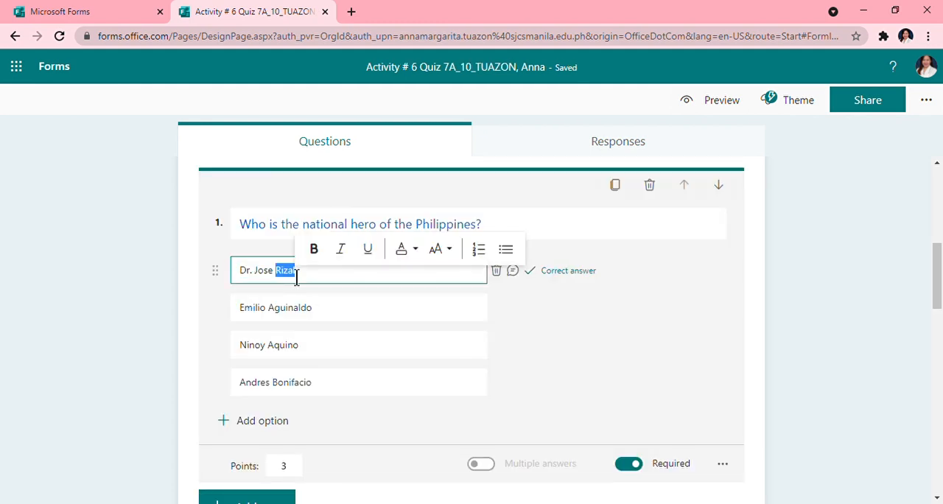
triple_click(291, 272)
left_click(349, 255)
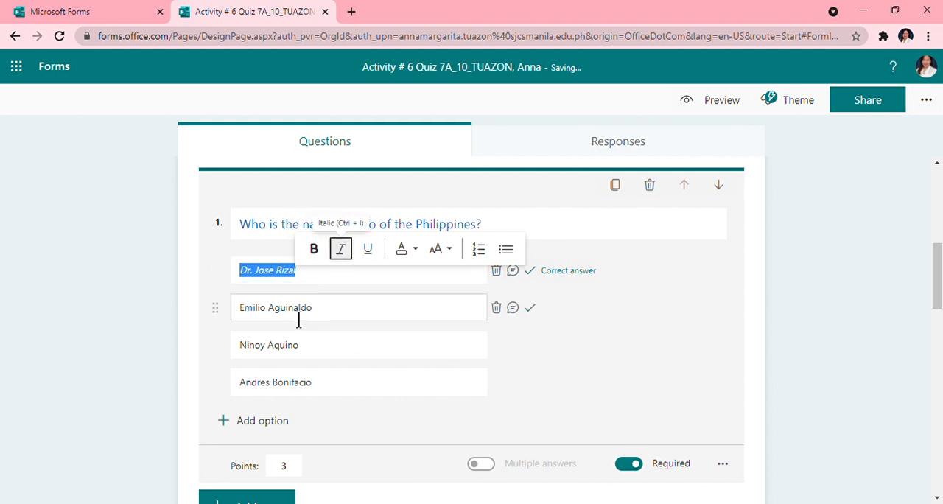
left_click(298, 317)
left_click(298, 319)
triple_click(298, 319)
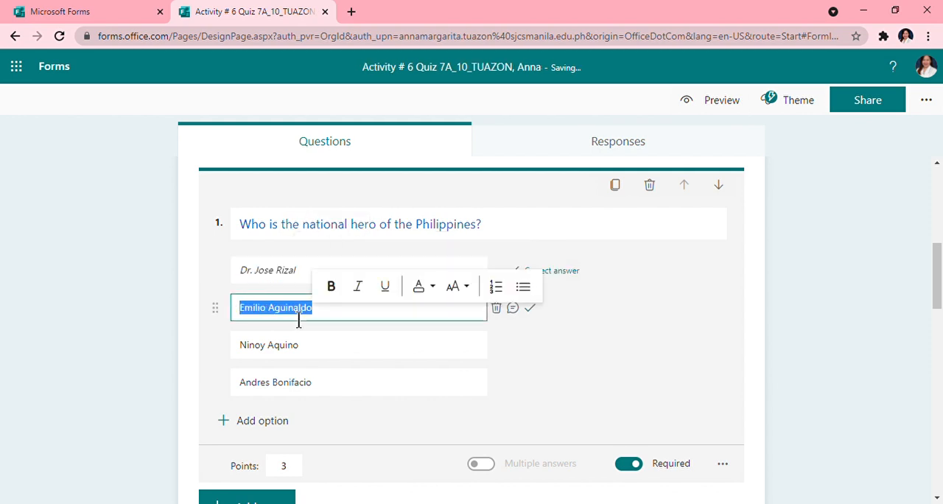
left_click(360, 297)
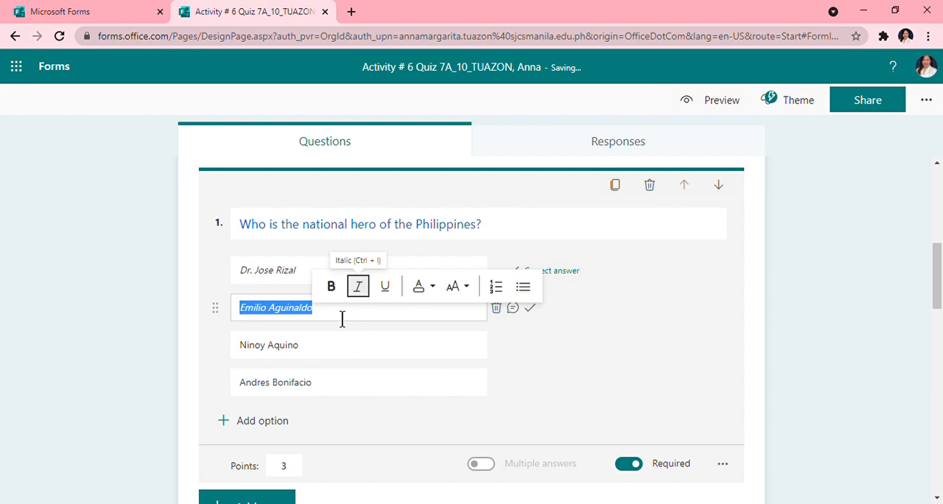
- Italicize the answer options Ninoy Aquino and Andres Bonifacio in question 1
triple_click(283, 349)
triple_click(286, 352)
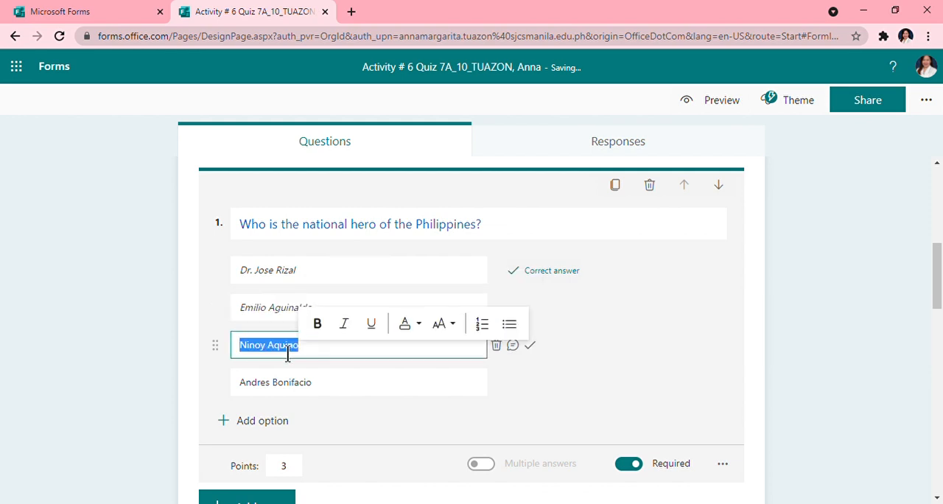
left_click(343, 325)
scroll(324, 339, "down", 1)
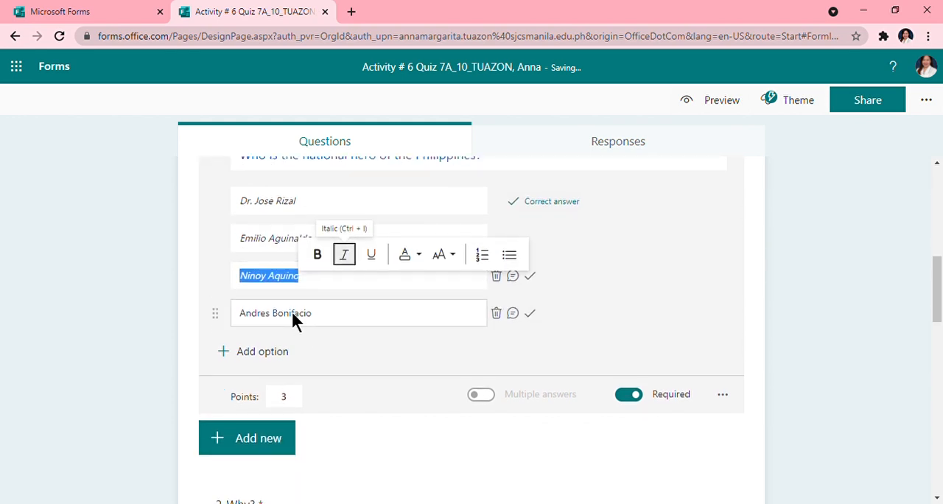
triple_click(299, 322)
triple_click(301, 325)
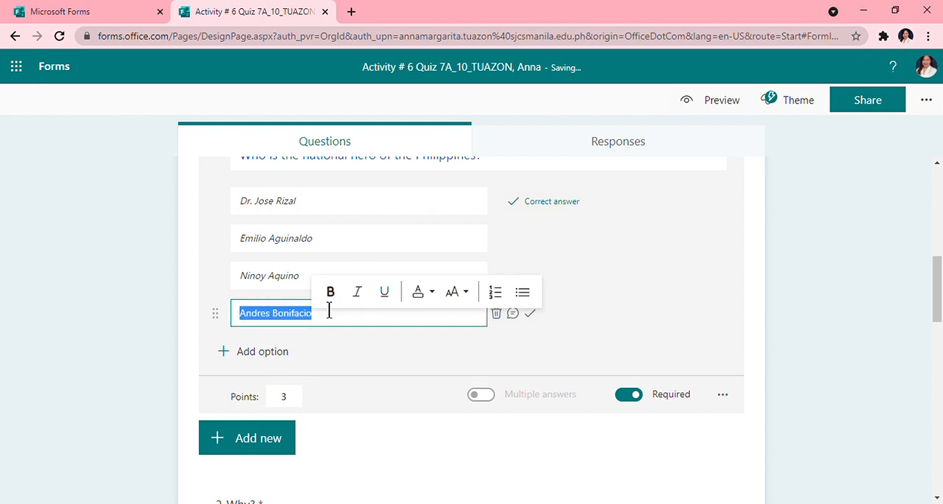
left_click(357, 293)
- Format the text of question 2, "Why?", as bold, Large and blue
scroll(347, 342, "down", 2)
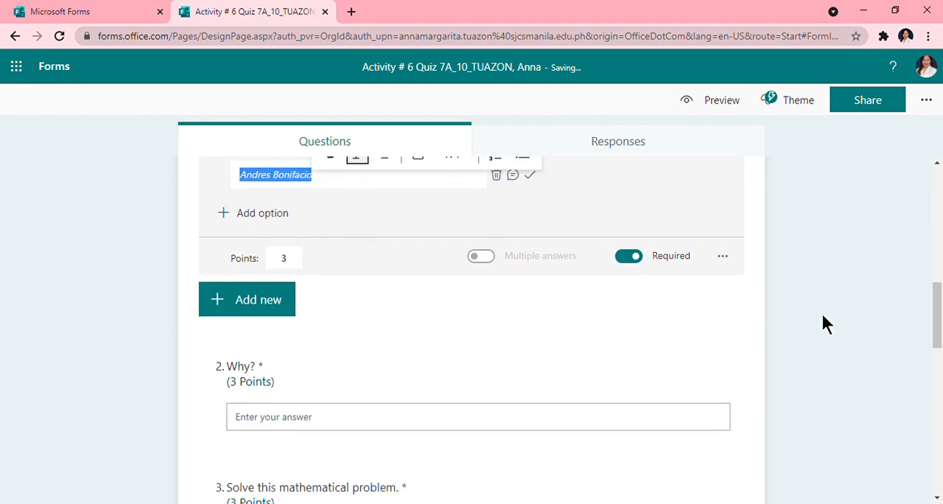
scroll(306, 368, "down", 3)
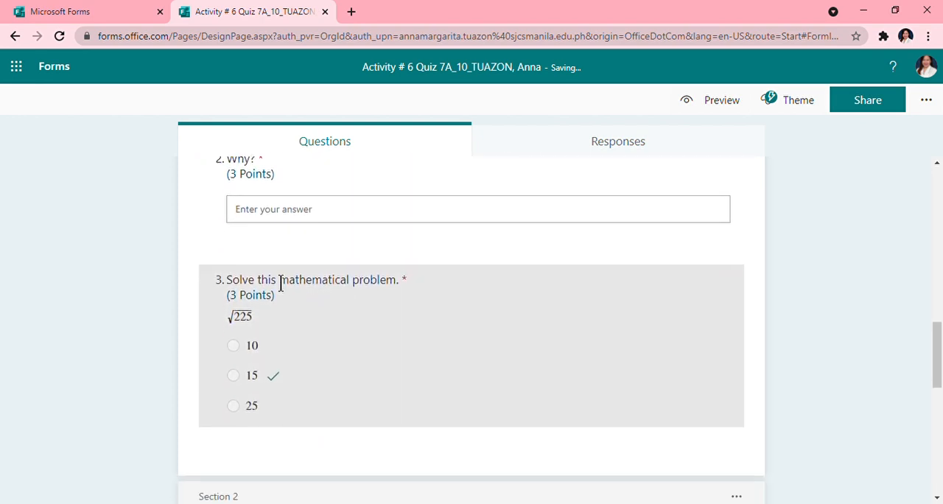
scroll(281, 285, "up", 1)
left_click(253, 231)
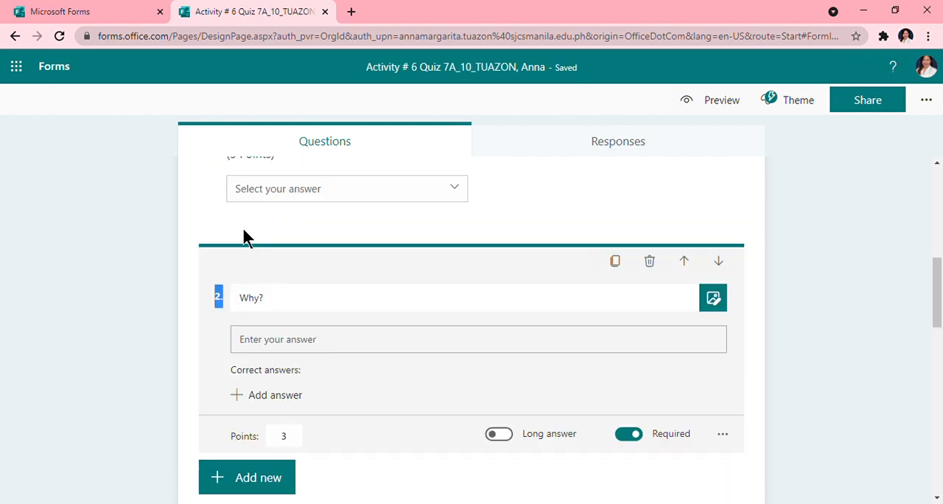
triple_click(259, 298)
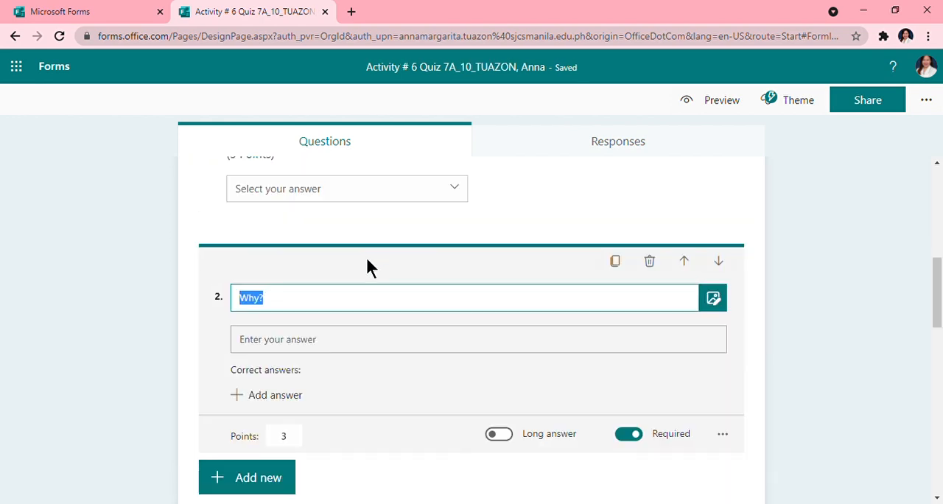
double_click(269, 306)
left_click(293, 283)
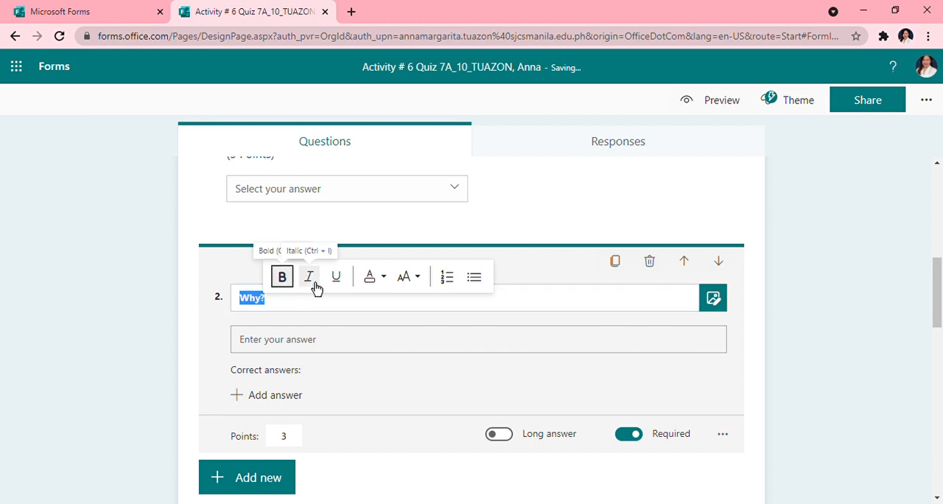
left_click(413, 280)
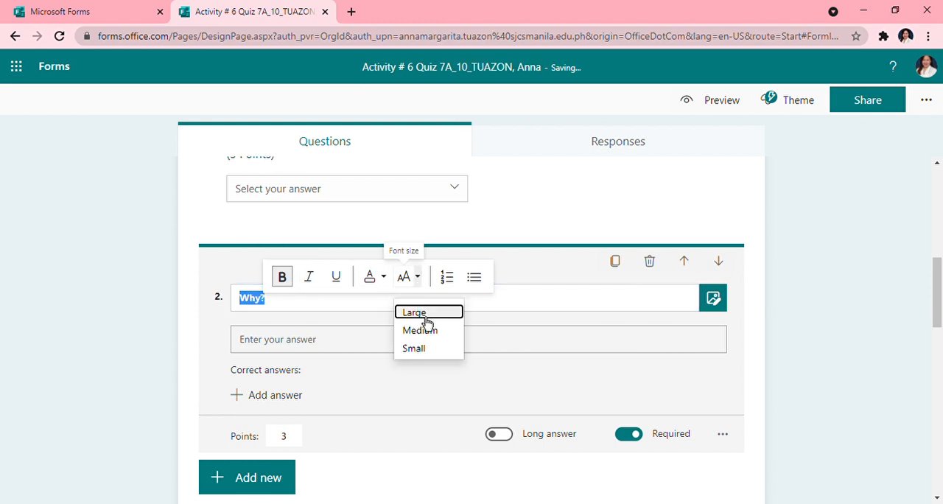
left_click(421, 314)
left_click(373, 285)
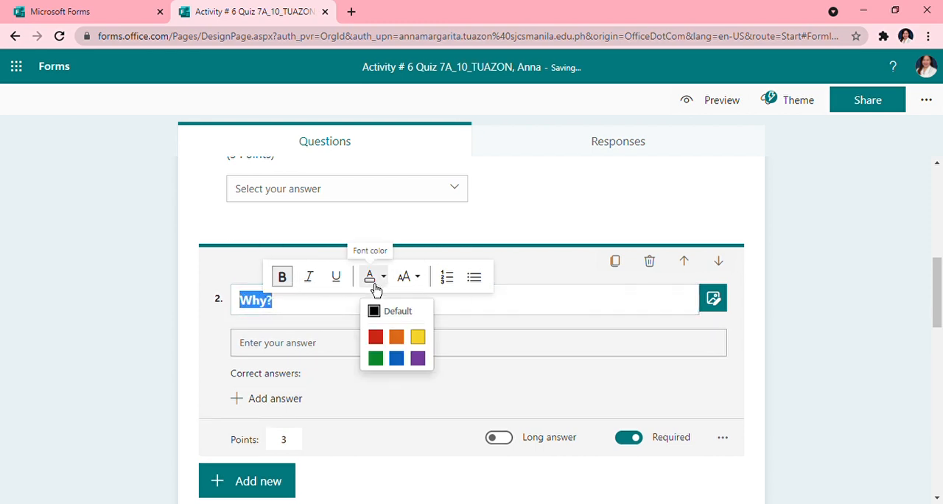
left_click(398, 359)
scroll(472, 376, "down", 4)
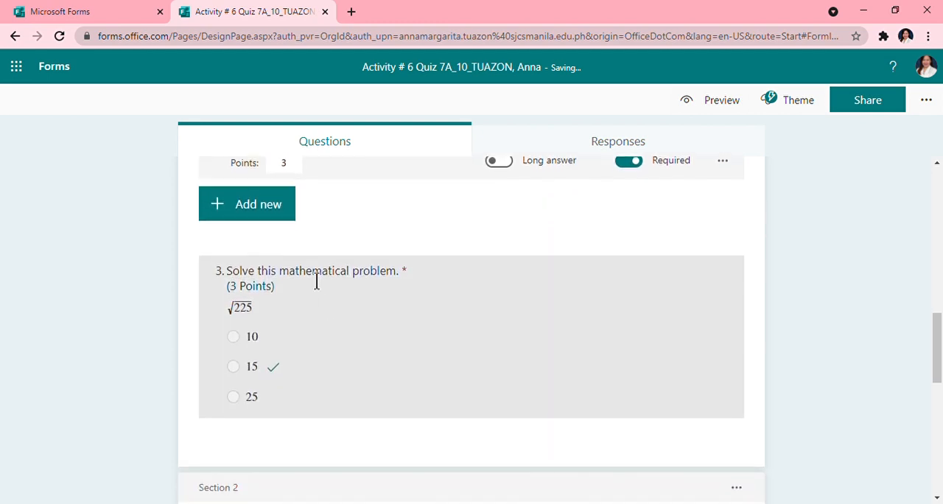
- Format the text of question 3, "Solve this mathematical problem.", as bold, Large and blue
left_click(317, 282)
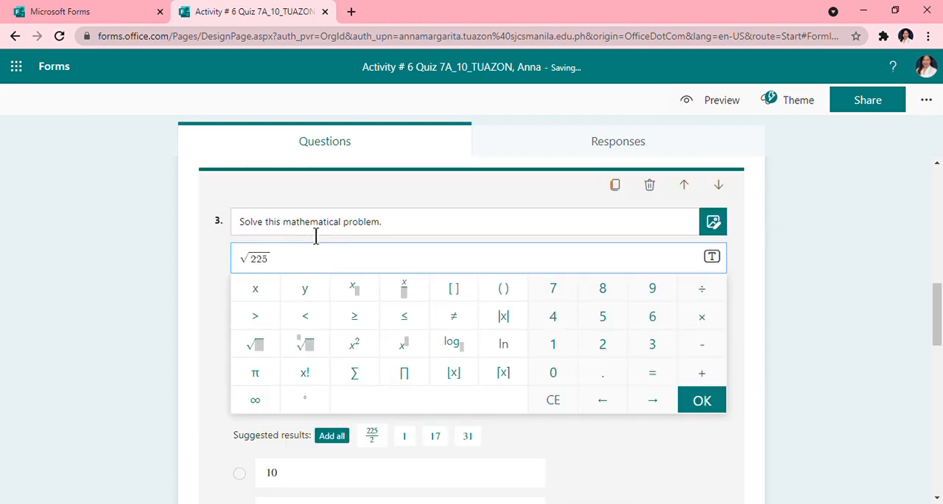
left_click_drag(239, 223, 363, 221)
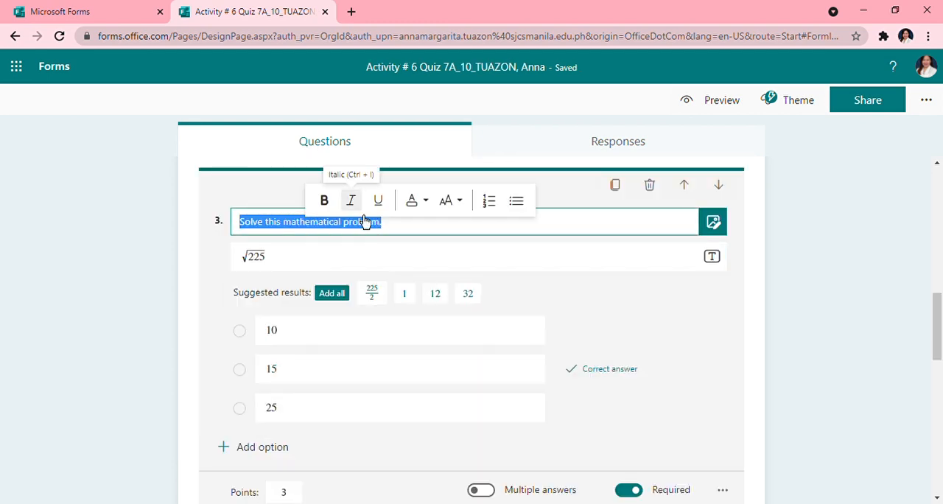
left_click(326, 203)
left_click(458, 205)
left_click(463, 236)
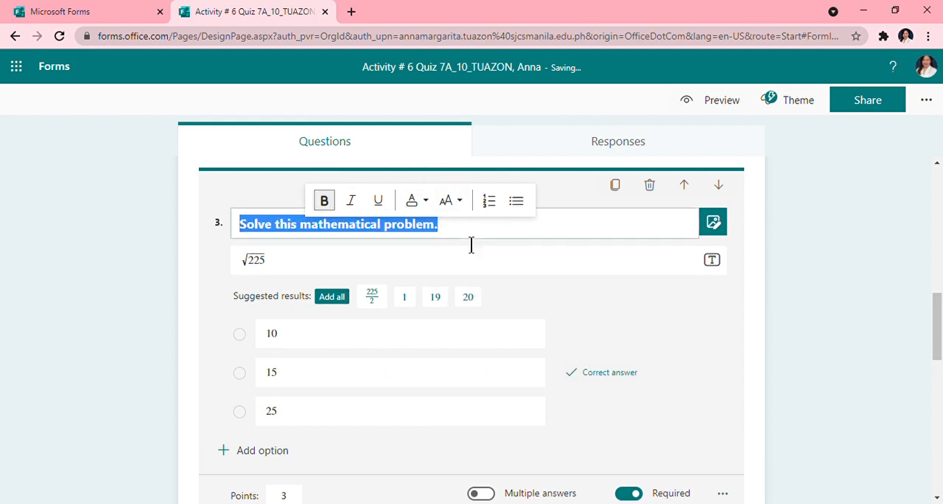
left_click(425, 201)
left_click(439, 284)
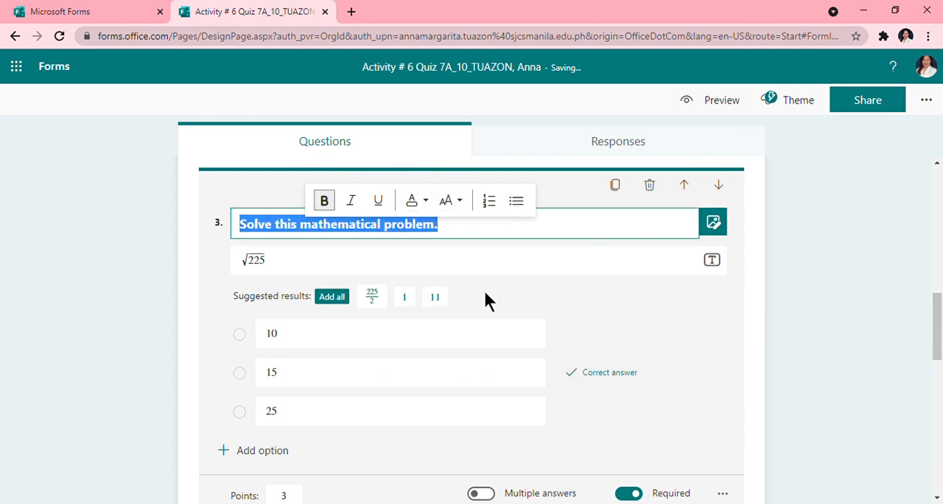
- Set the text of question 4 about the most significant invention to Large font size and blue
scroll(350, 317, "down", 5)
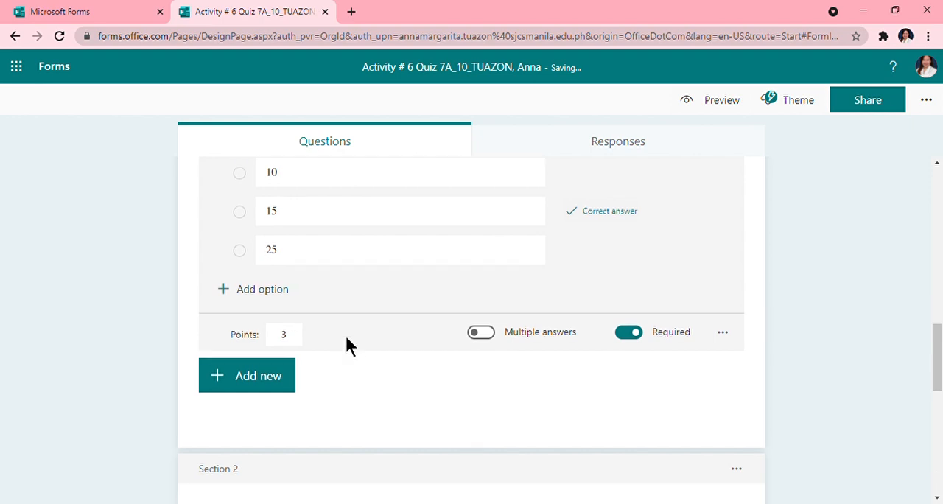
scroll(307, 339, "down", 2)
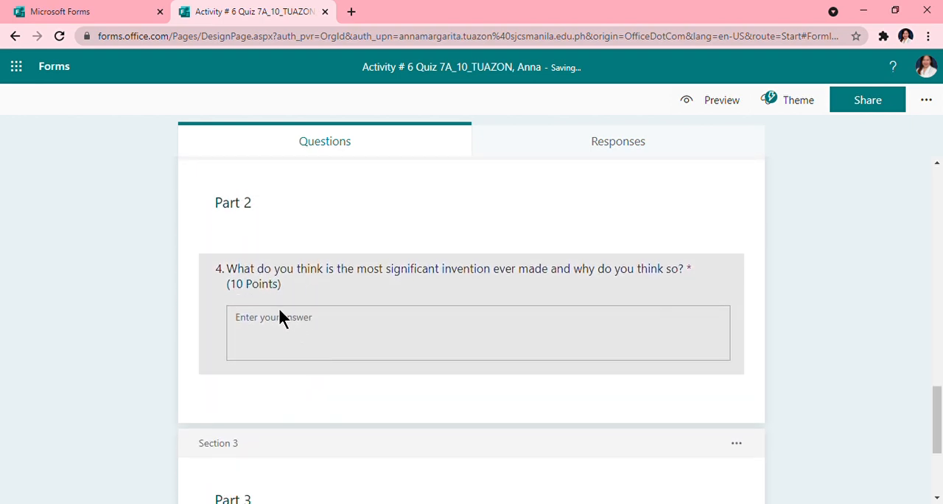
left_click(284, 283)
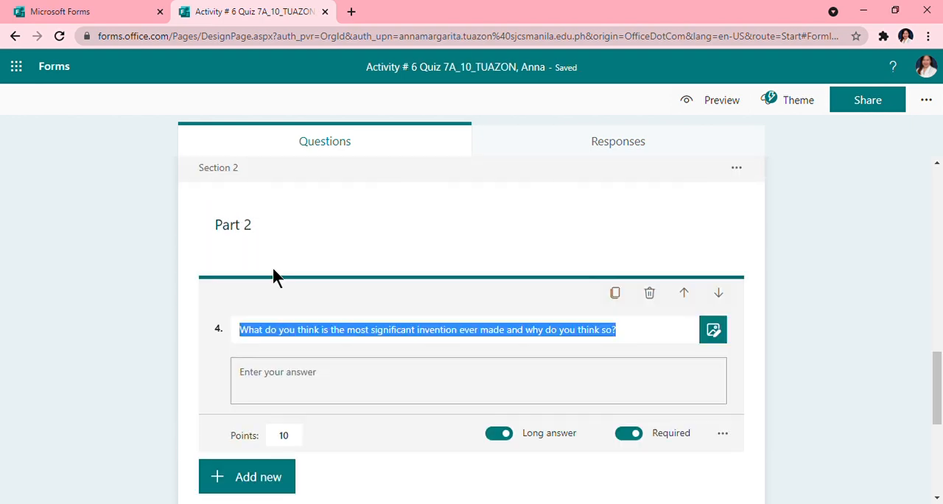
triple_click(297, 337)
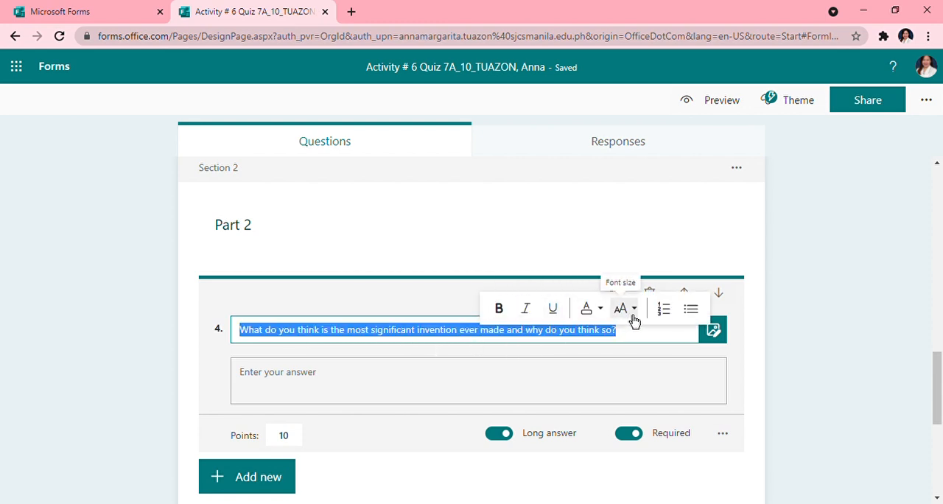
left_click(639, 321)
left_click(636, 362)
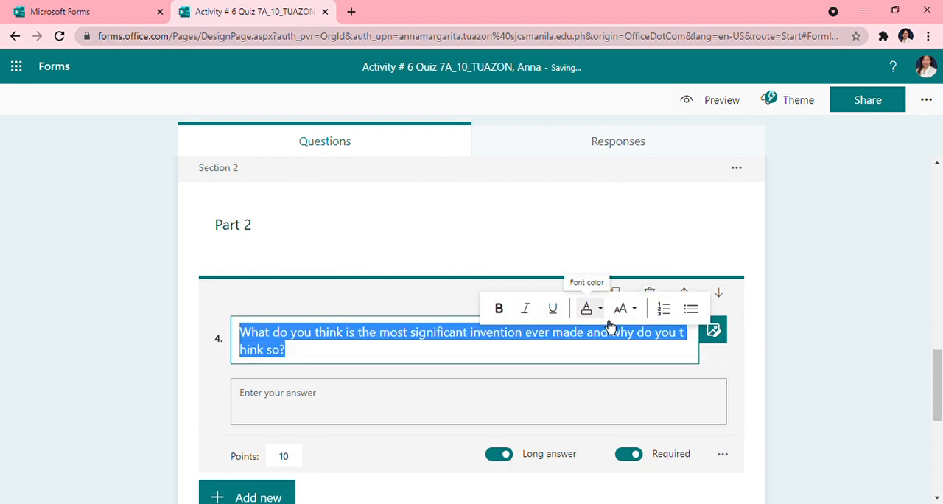
left_click(606, 321)
left_click(619, 397)
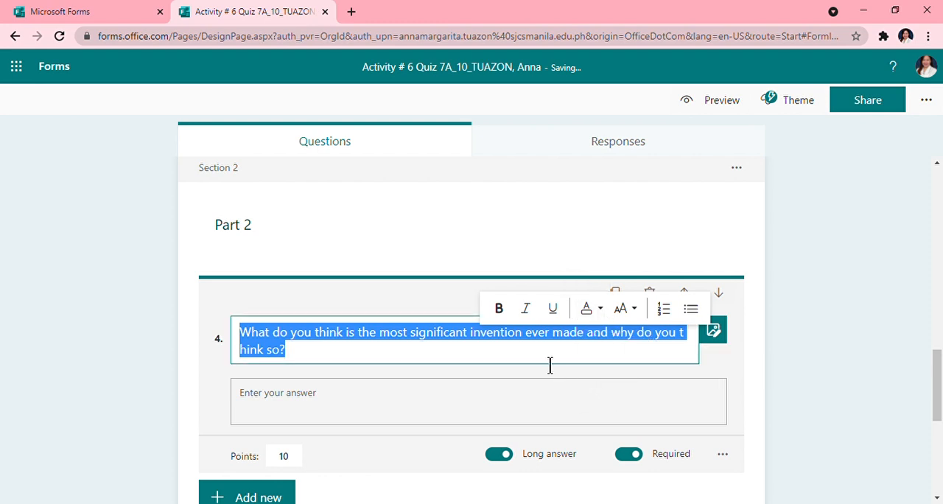
left_click(600, 311)
left_click(616, 395)
left_click(815, 364)
- Format the text of question 5 about uploading the clean and green campaign poster as bold, Large and blue
scroll(359, 361, "down", 4)
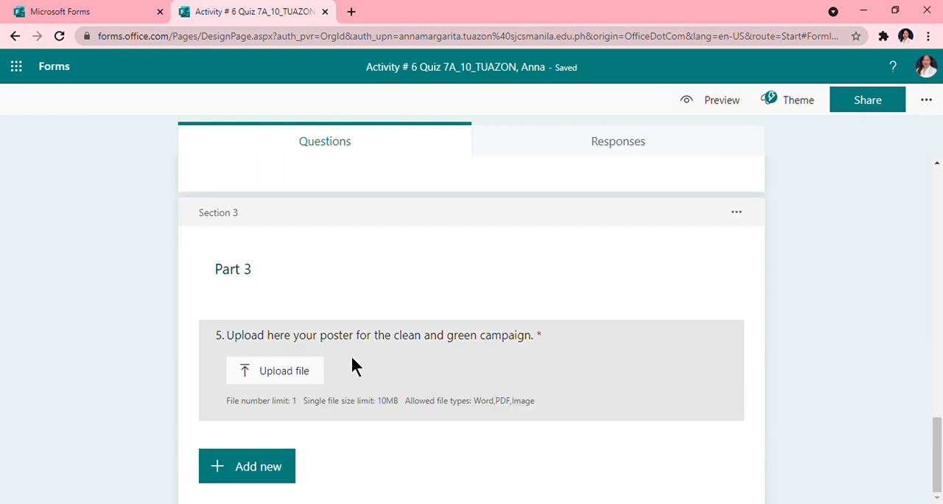
left_click(337, 349)
left_click(339, 346)
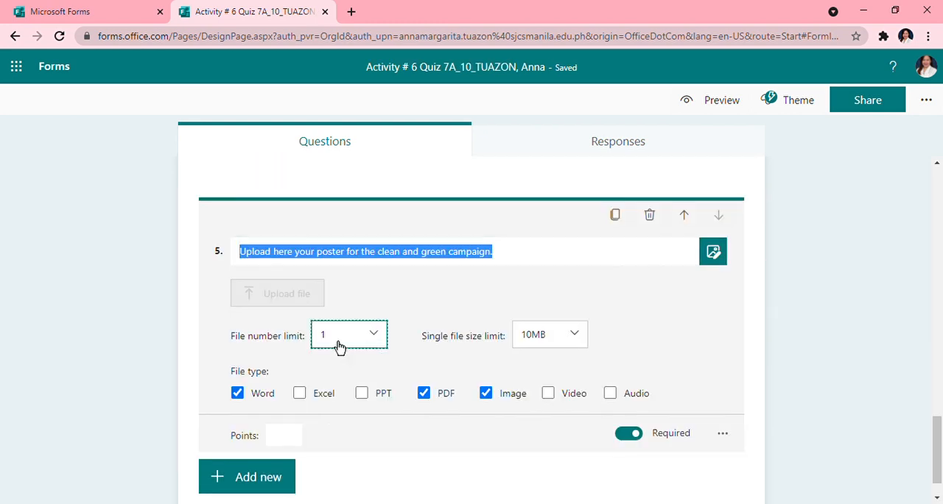
left_click(361, 264)
triple_click(361, 264)
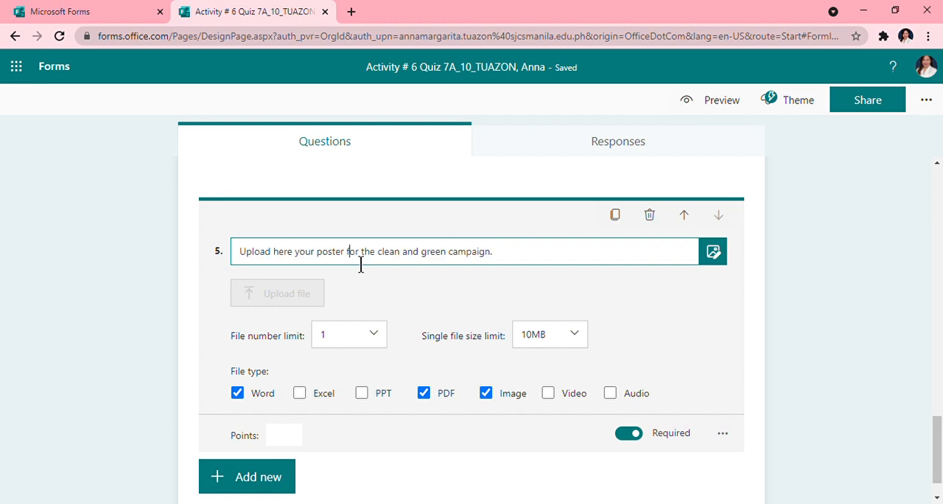
left_click(384, 237)
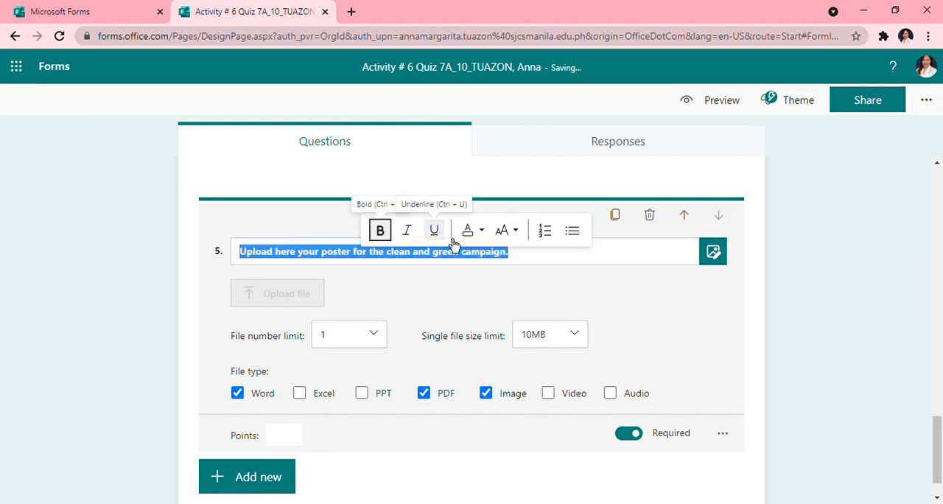
left_click(503, 230)
left_click(518, 283)
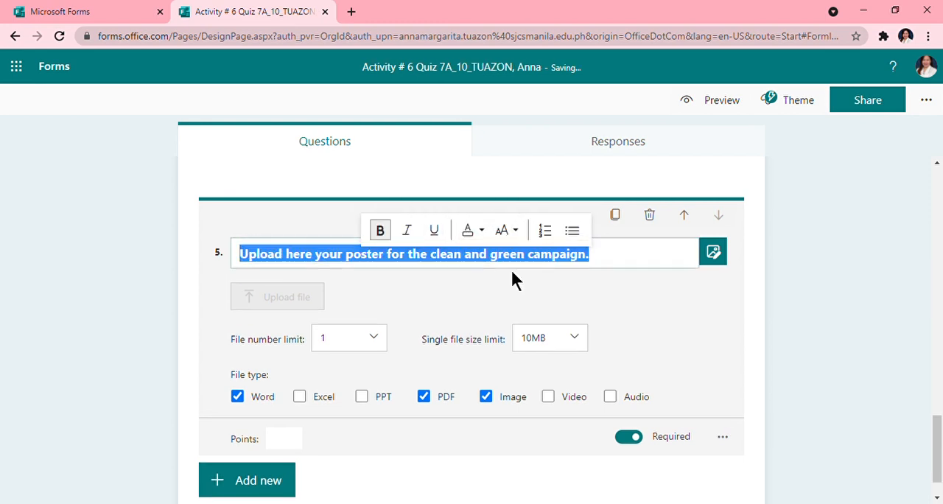
left_click(472, 231)
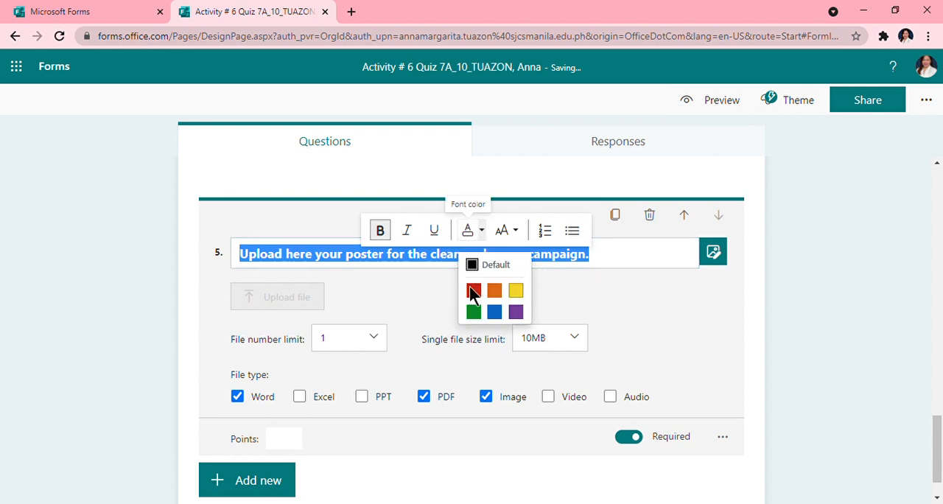
left_click(496, 315)
left_click(846, 330)
- Make the text of question 4 about the most significant invention bold
scroll(644, 337, "up", 4)
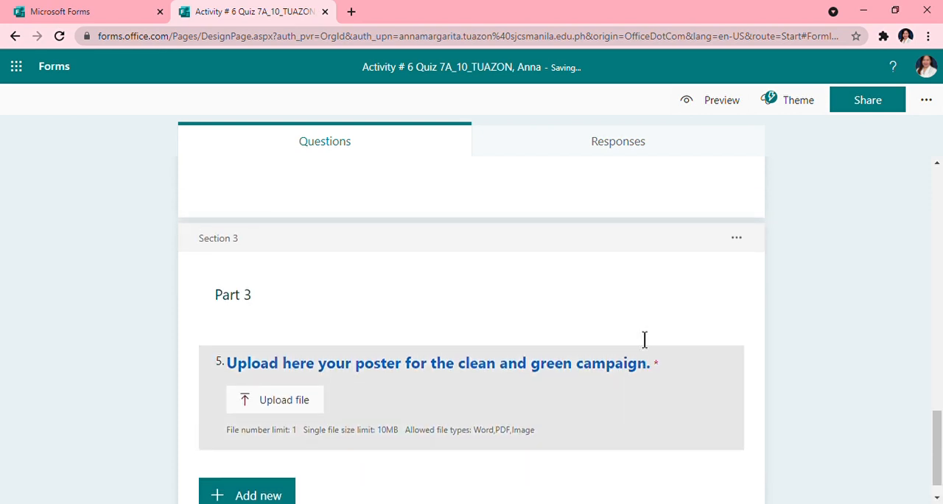
left_click(341, 297)
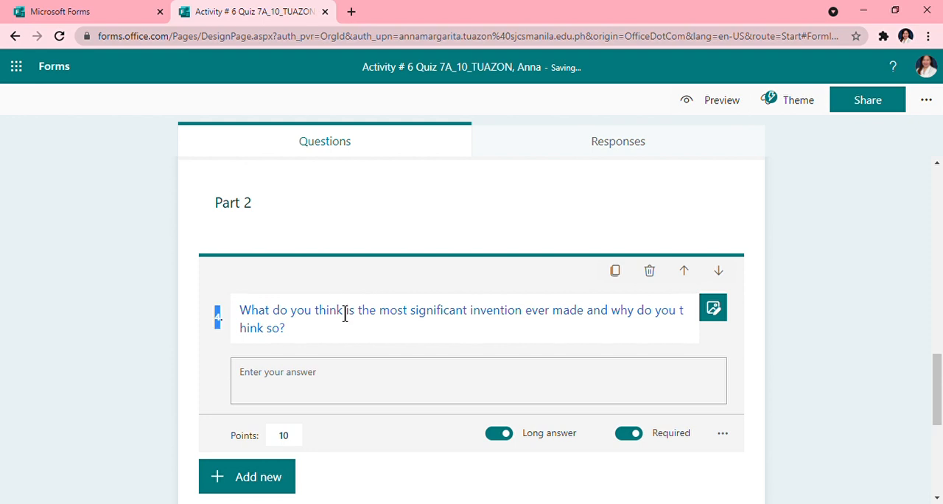
triple_click(344, 314)
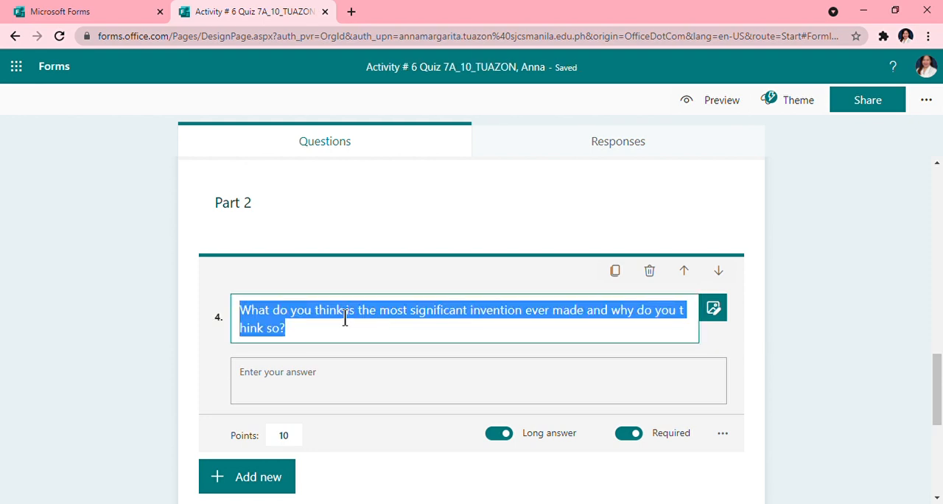
triple_click(345, 318)
left_click(366, 287)
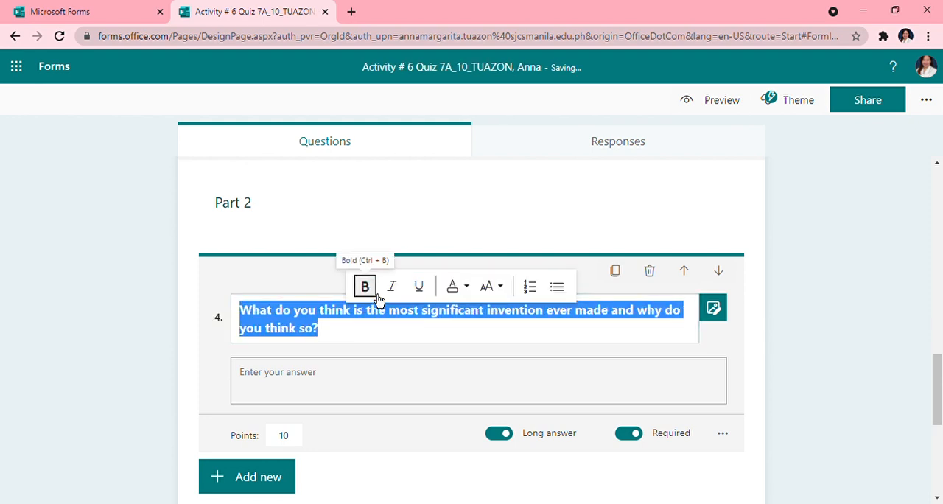
left_click(876, 288)
- Apply the suggested theme showing an open book with a blue pencil to the quiz
scroll(515, 258, "up", 10)
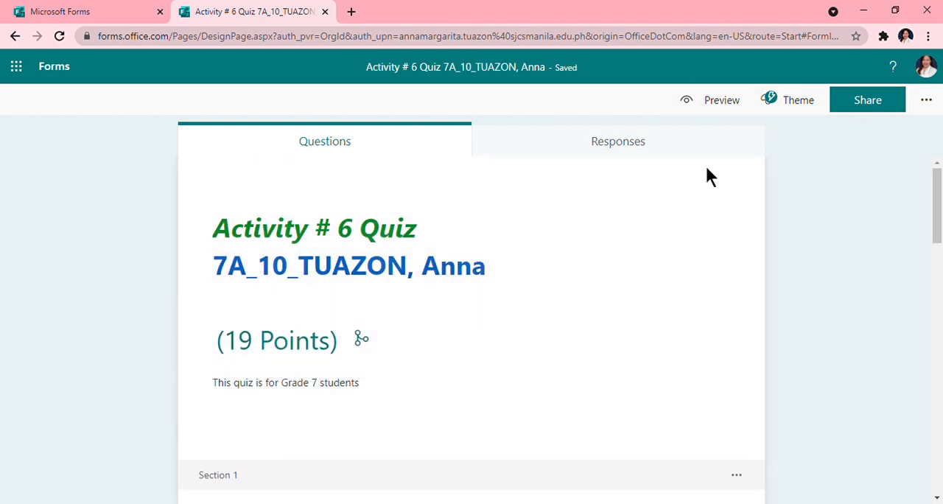
left_click(797, 102)
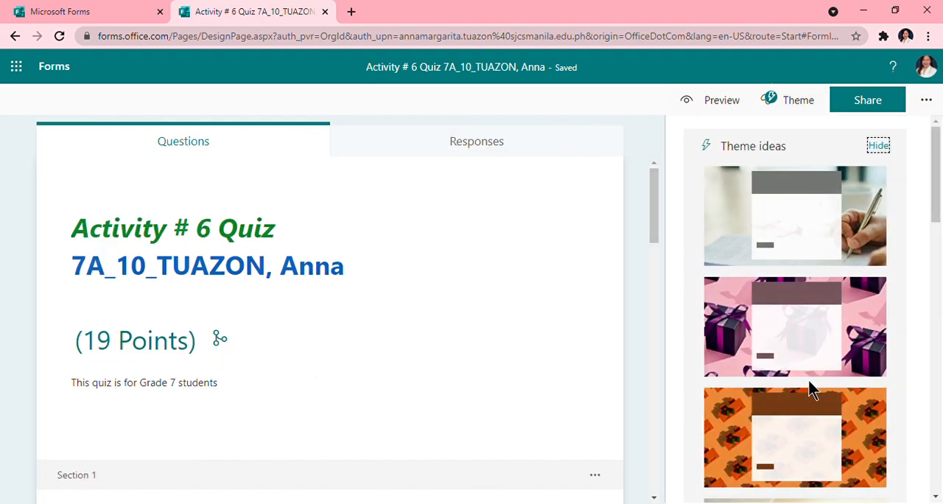
scroll(803, 339, "down", 5)
scroll(798, 329, "down", 1)
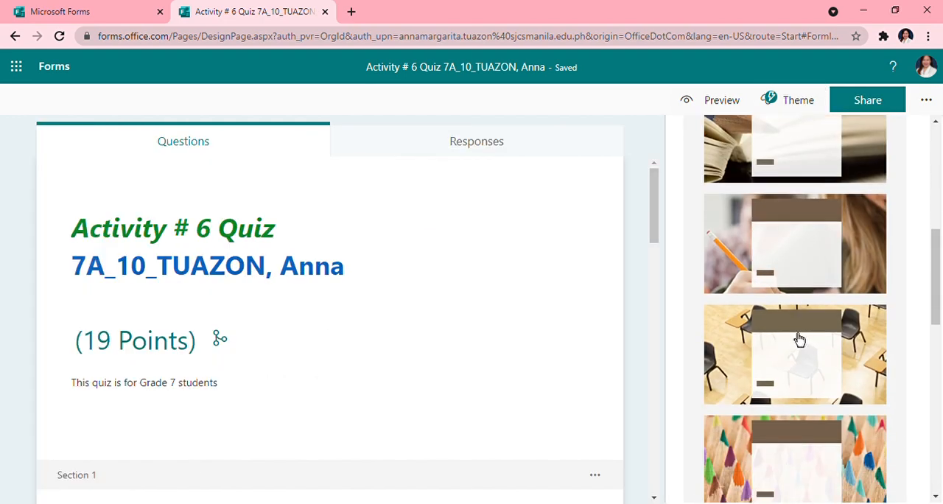
scroll(793, 325, "up", 1)
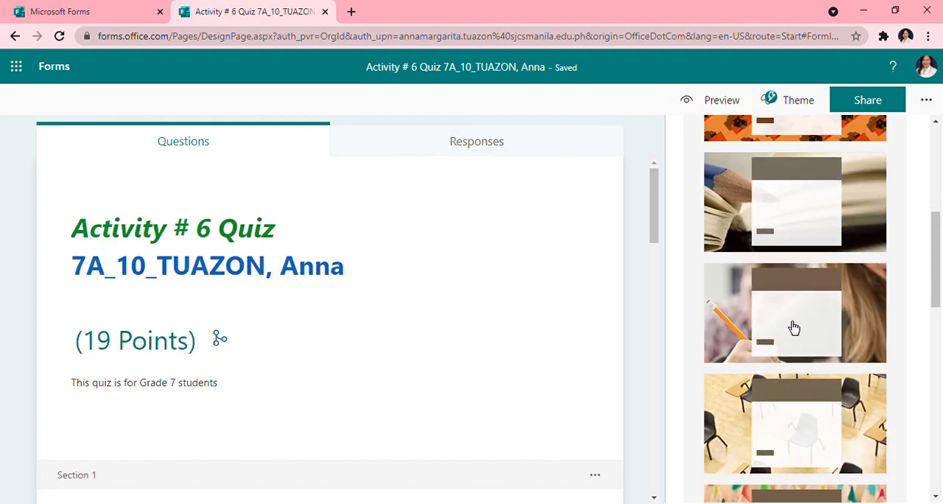
left_click(792, 226)
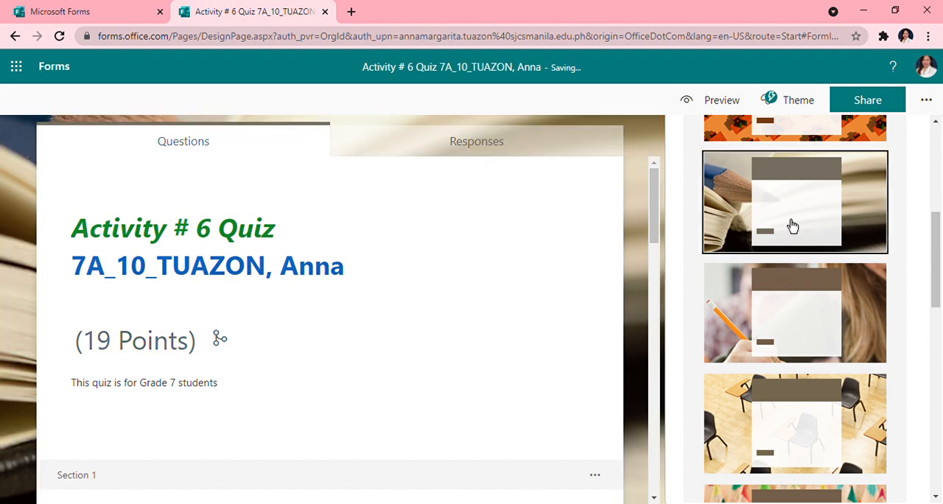
left_click(638, 280)
- Check the themed questions through Part 3 and make the text of question 1 about the national hero bold
scroll(508, 327, "down", 4)
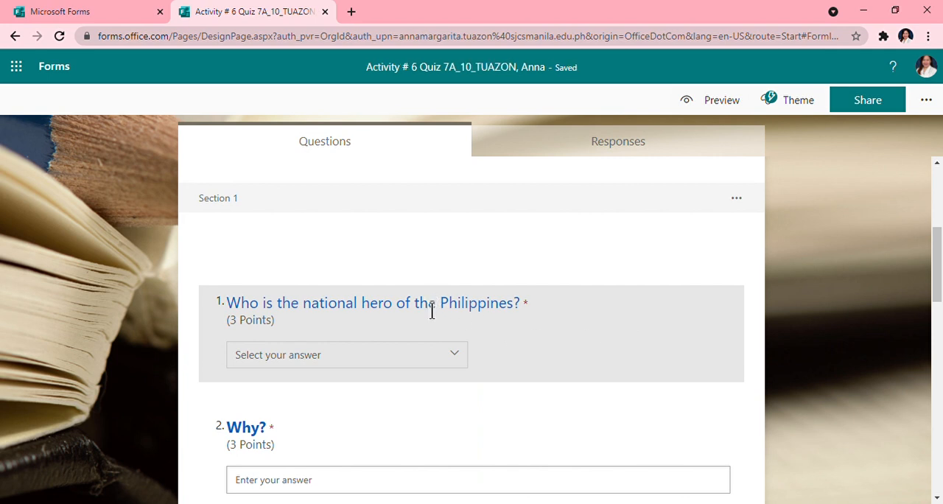
scroll(478, 347, "down", 6)
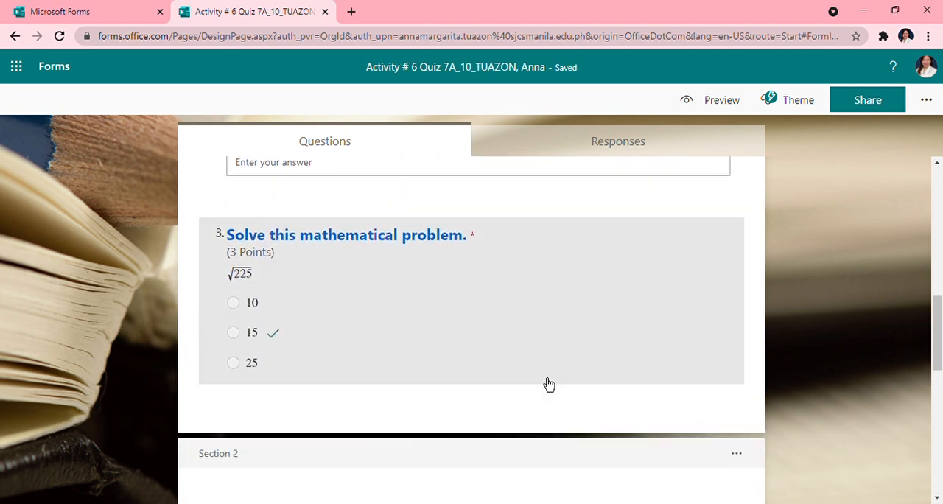
scroll(539, 370, "down", 5)
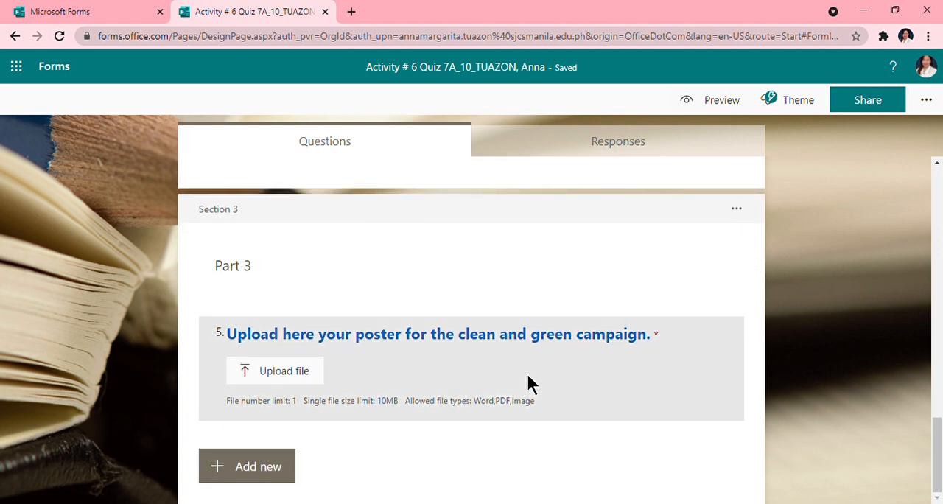
scroll(526, 373, "up", 4)
scroll(523, 383, "up", 6)
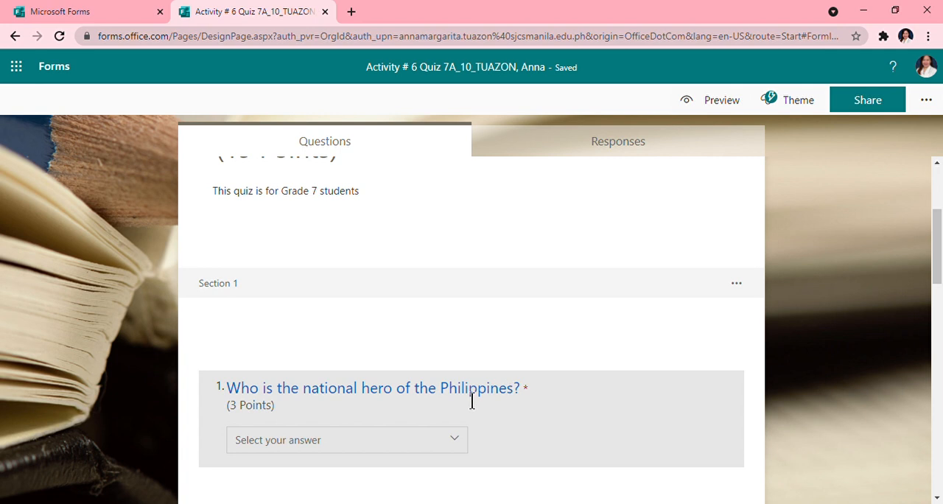
left_click(471, 401)
triple_click(342, 236)
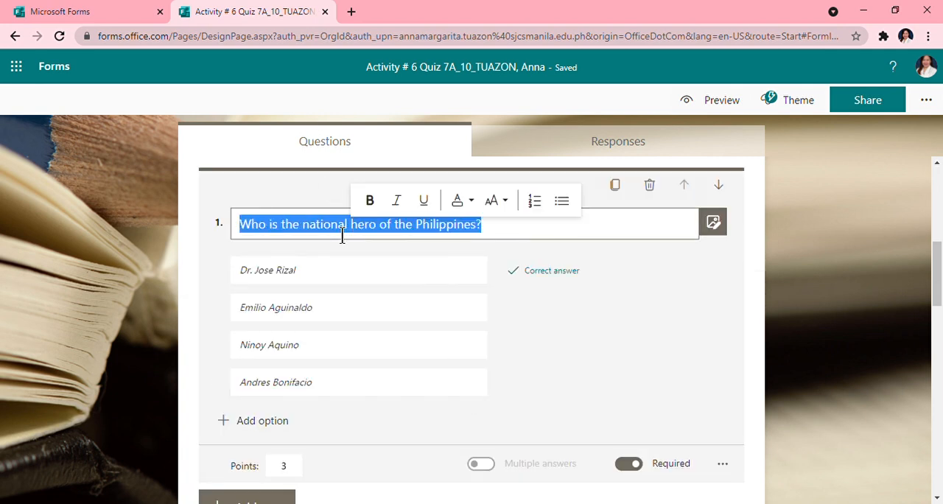
left_click(371, 202)
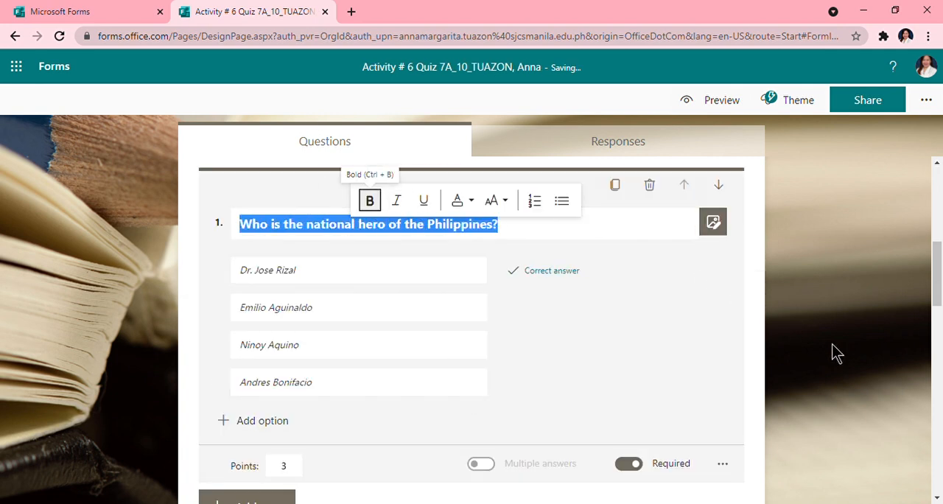
left_click(868, 360)
- Search Bing images for "quiz" and add the yellow "QUIZ!" speech bubble and megaphone picture to the quiz title
scroll(549, 365, "up", 5)
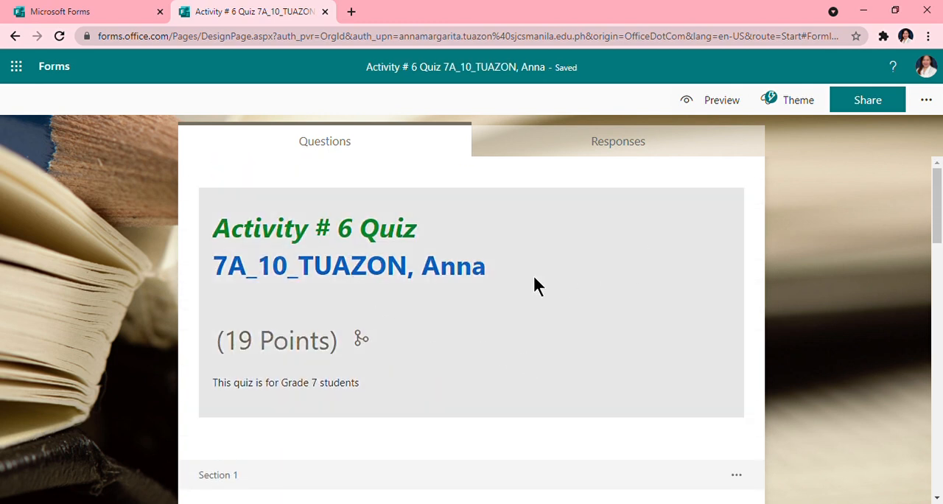
left_click(533, 273)
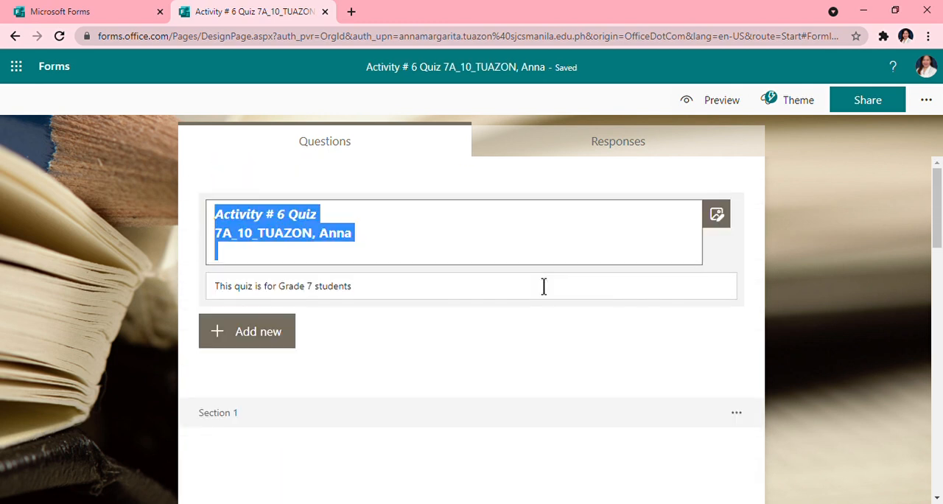
left_click(717, 214)
left_click(701, 203)
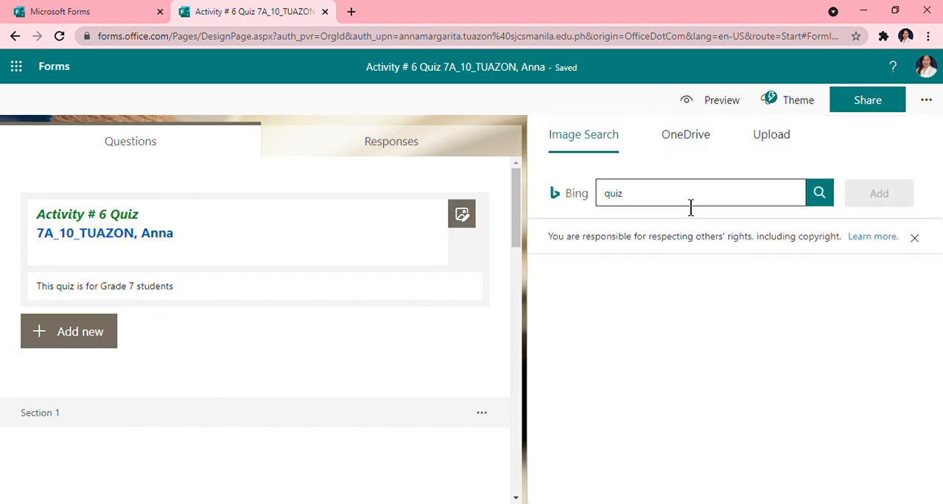
key("Return")
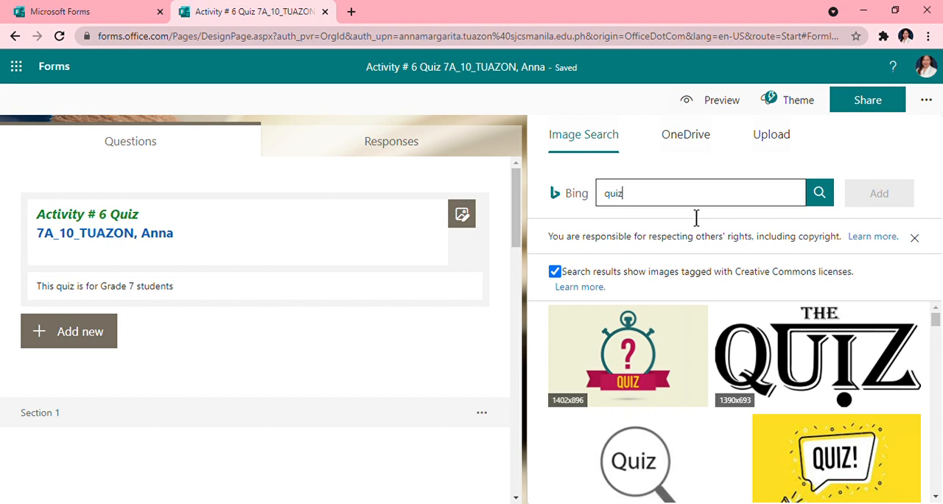
left_click(802, 357)
scroll(818, 368, "down", 2)
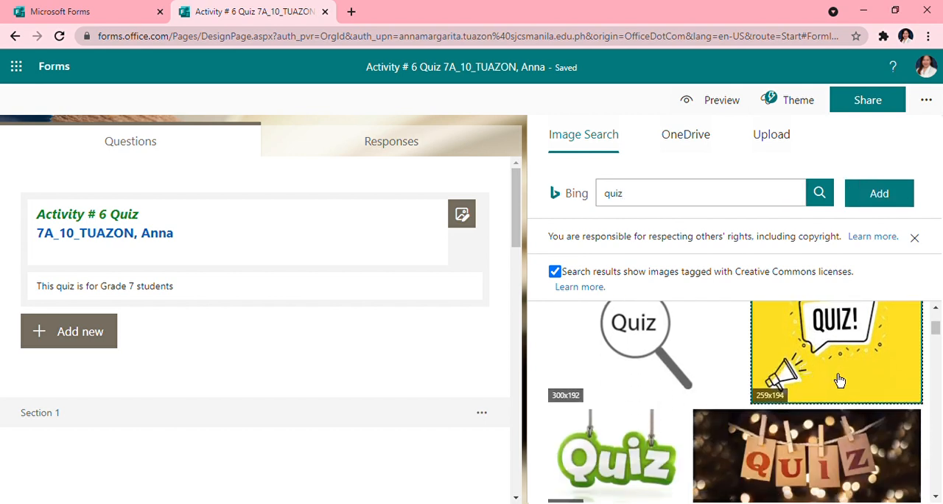
left_click(873, 197)
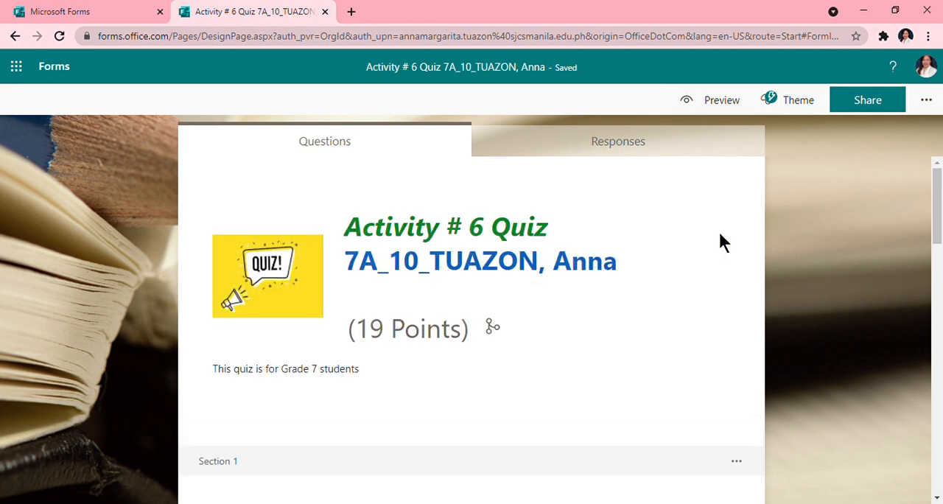
- Preview the quiz in computer view, check the header and question 1, and return to editing
left_click(726, 99)
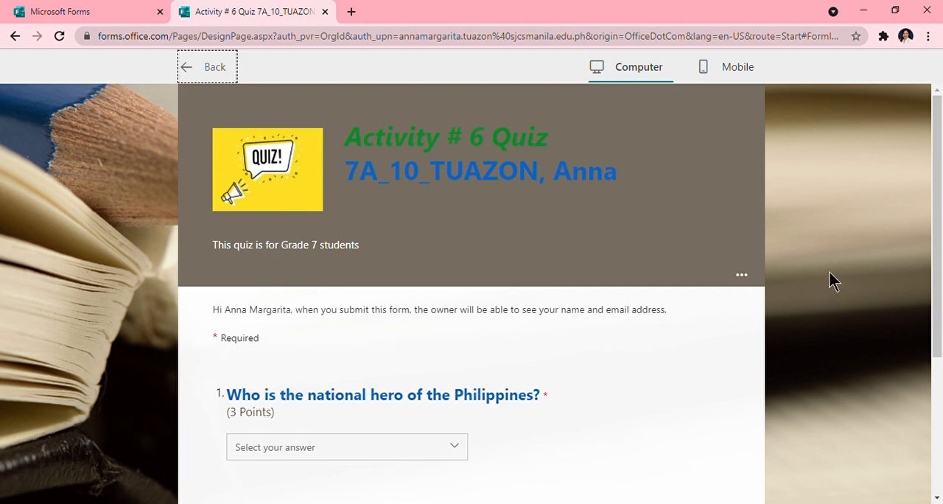
left_click(694, 210)
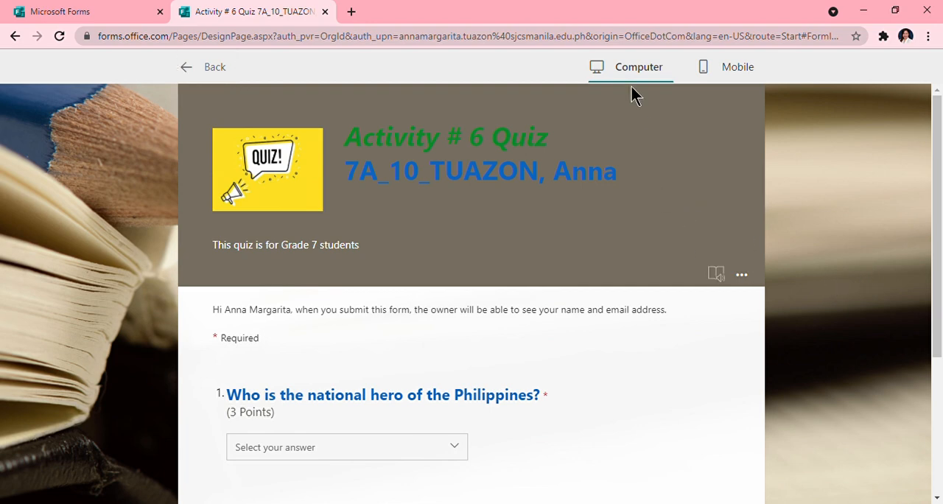
scroll(560, 213, "down", 3)
scroll(547, 235, "up", 3)
scroll(448, 215, "down", 3)
scroll(311, 277, "up", 1)
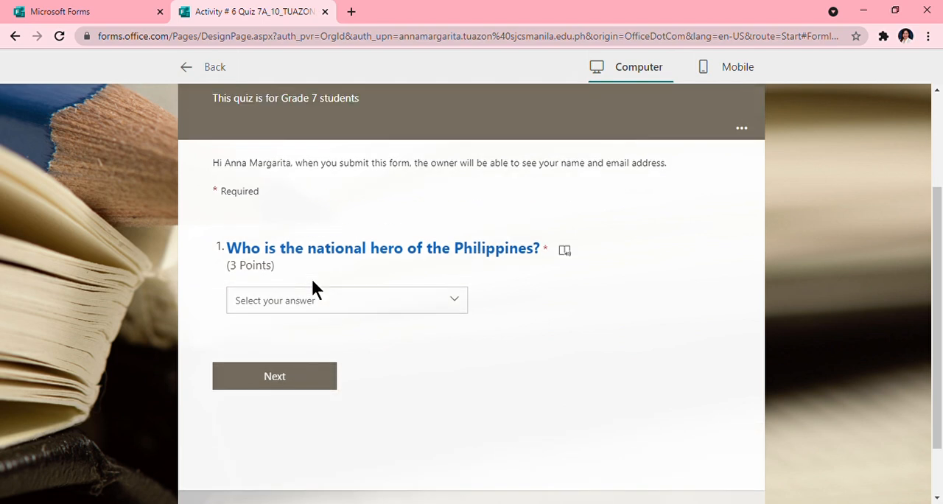
scroll(311, 278, "up", 2)
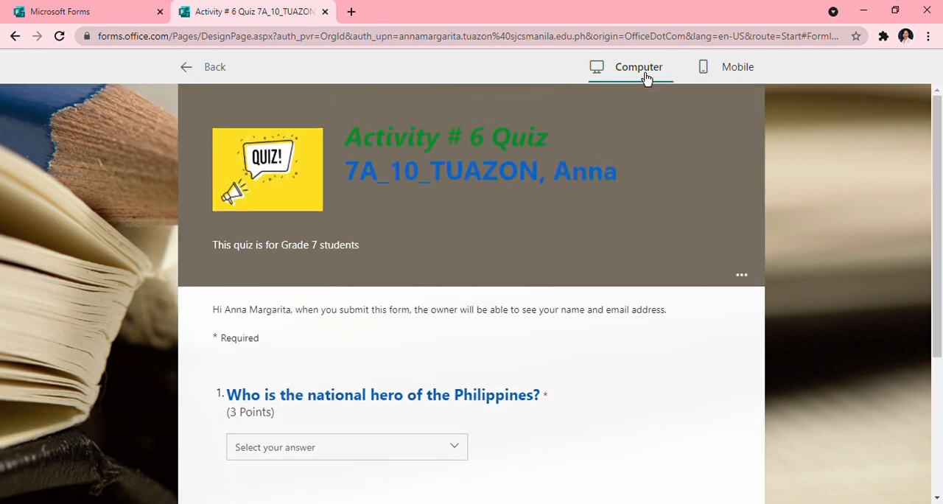
left_click(223, 79)
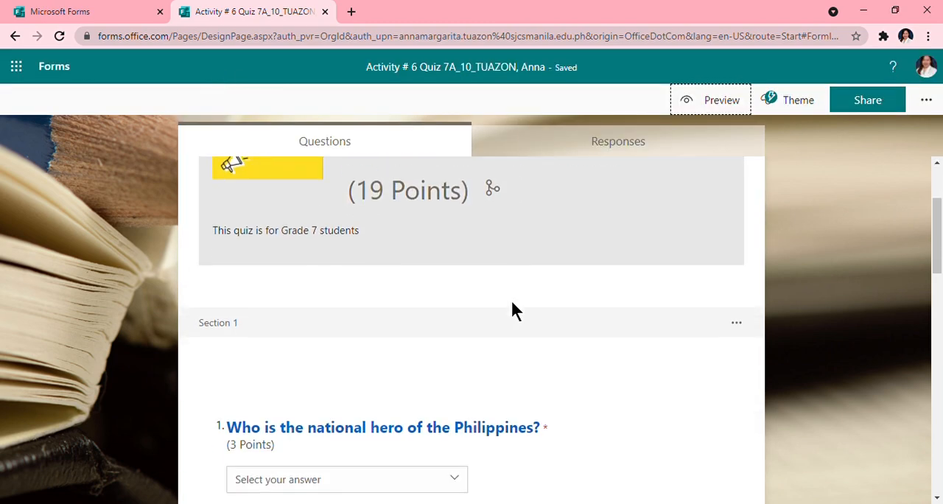
- Apply the suggested theme showing a hand writing with a pen and check the quiz in preview
left_click(573, 353)
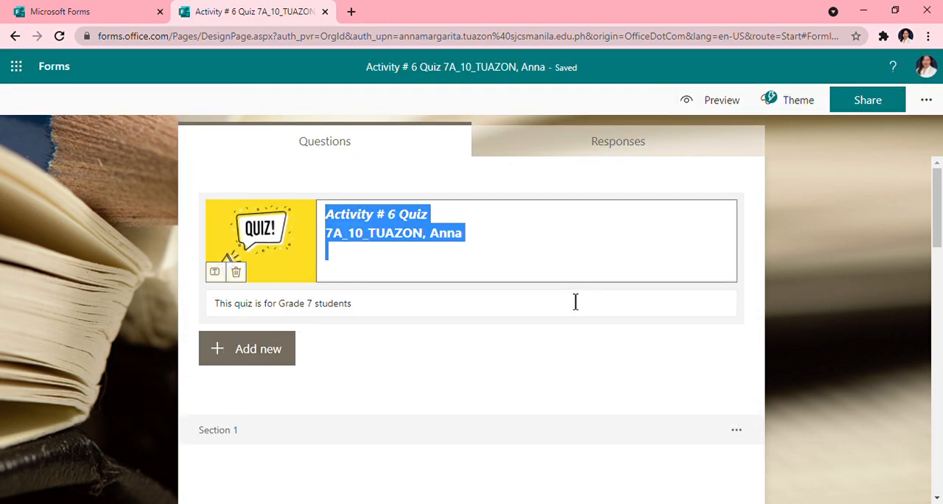
left_click(599, 259)
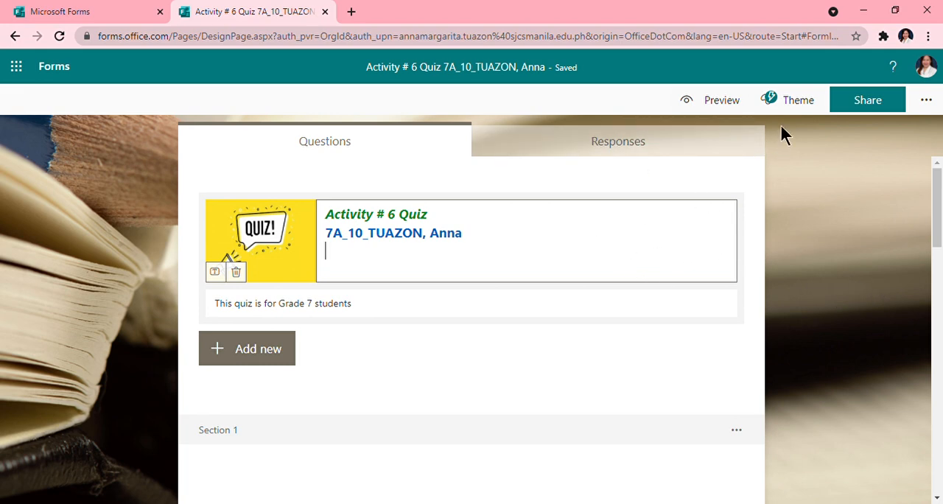
left_click(794, 100)
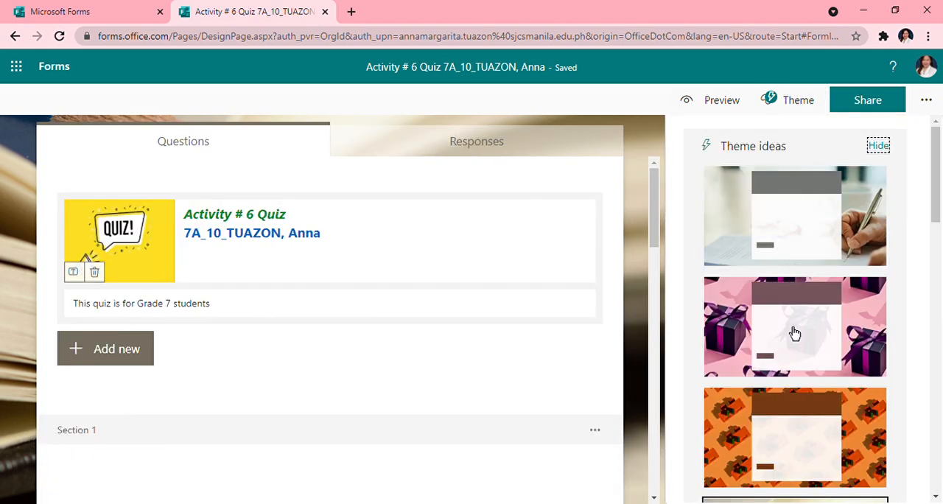
left_click(792, 234)
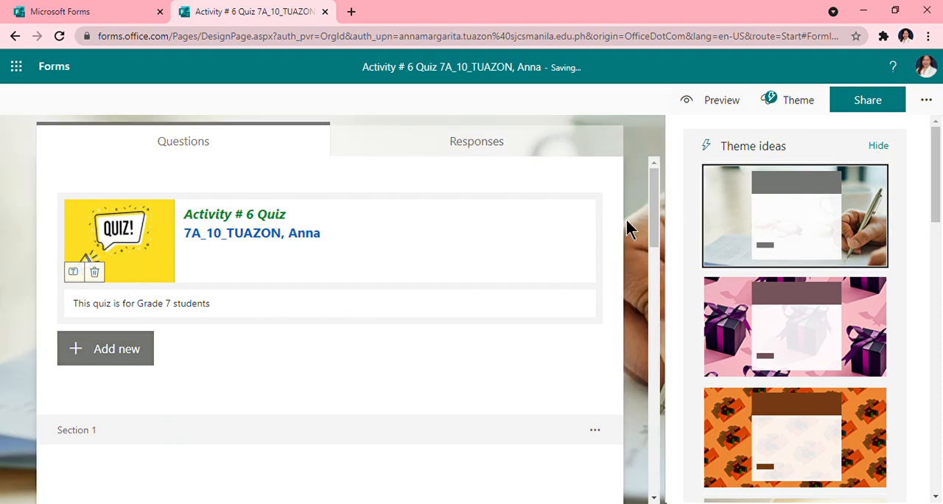
left_click(633, 213)
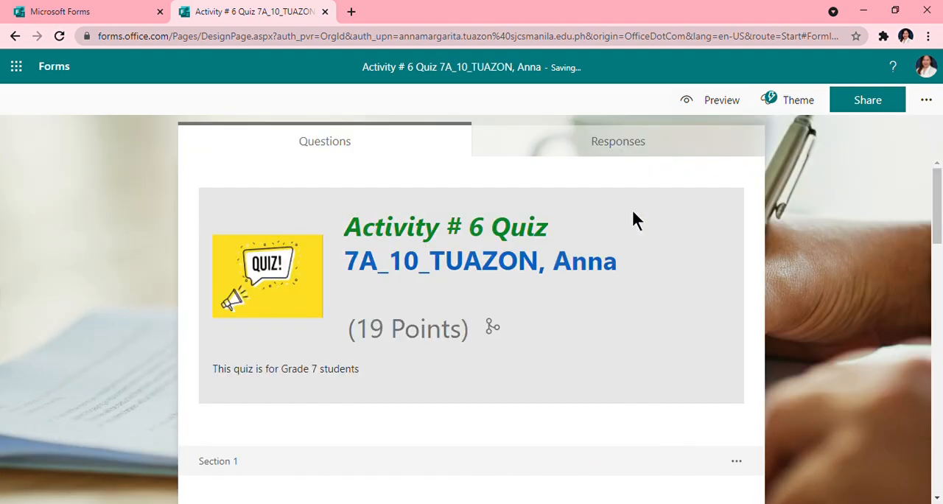
left_click(720, 103)
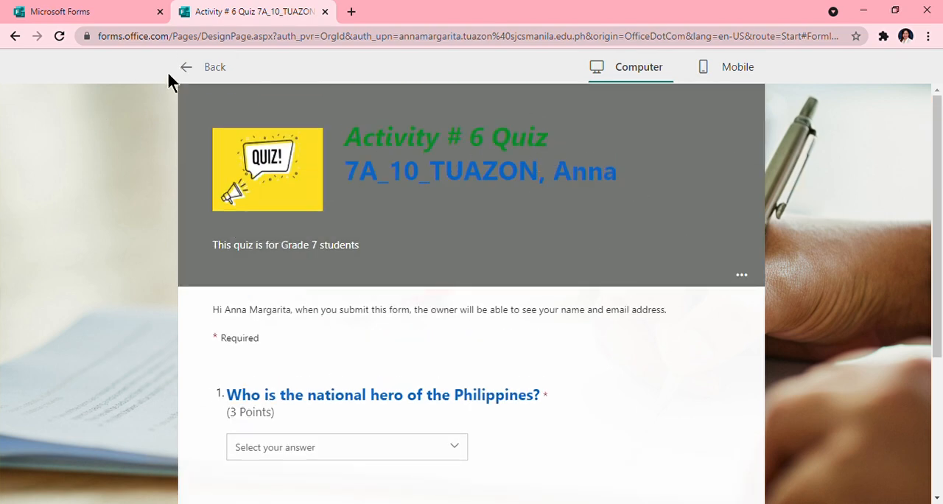
left_click(204, 67)
- Set the font color of the "Activity # 6 Quiz" title line to Default black
left_click(395, 226)
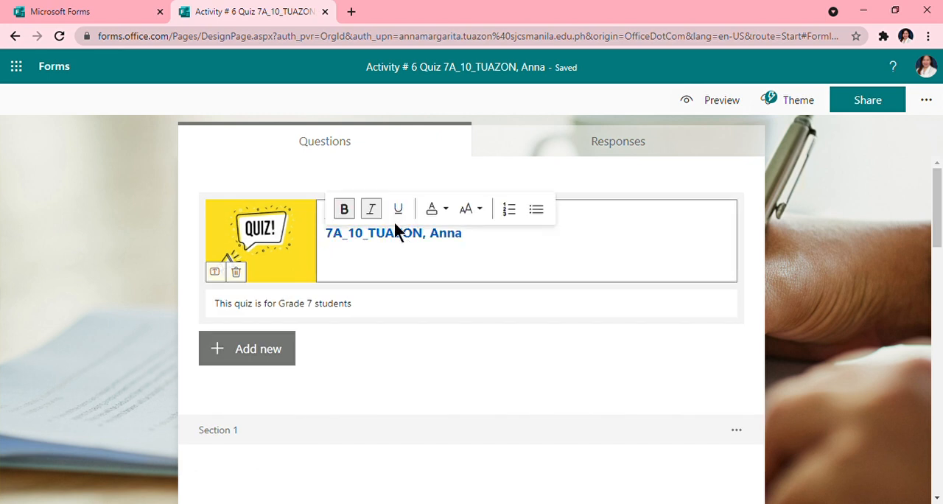
left_click(448, 281)
left_click_drag(326, 215, 430, 215)
left_click(490, 193)
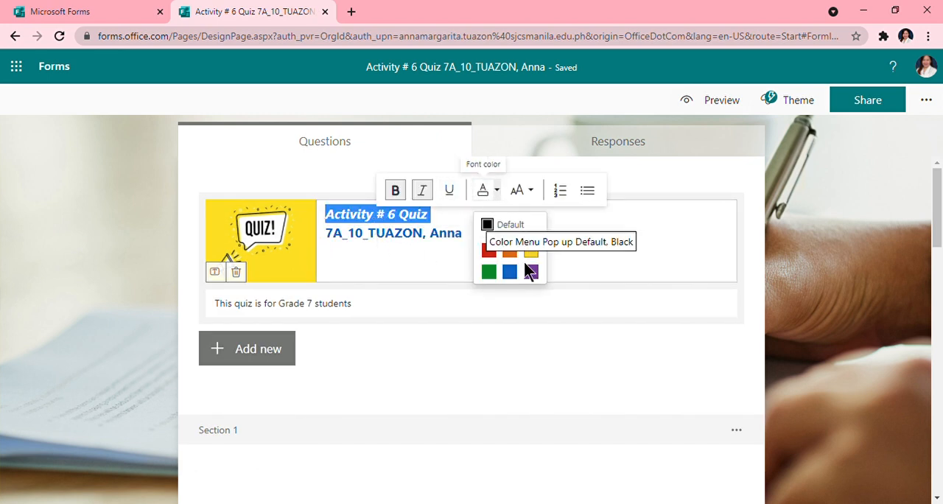
left_click(493, 234)
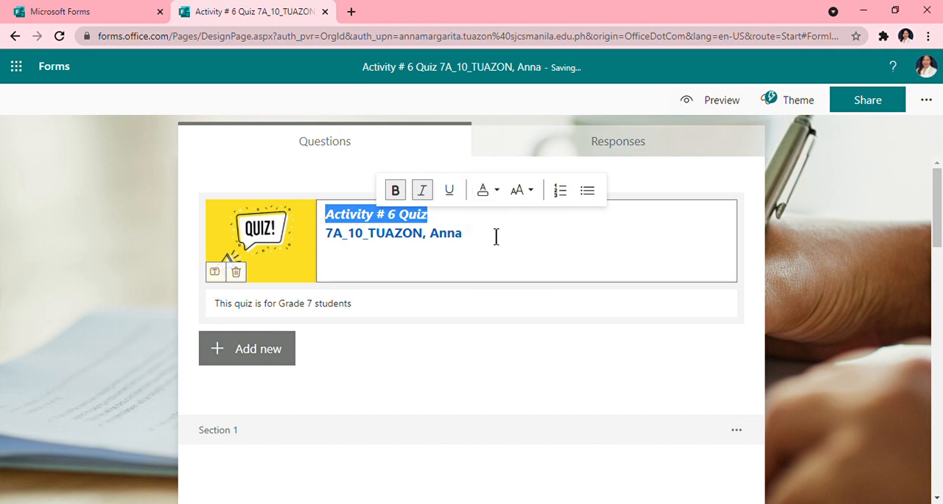
left_click(821, 253)
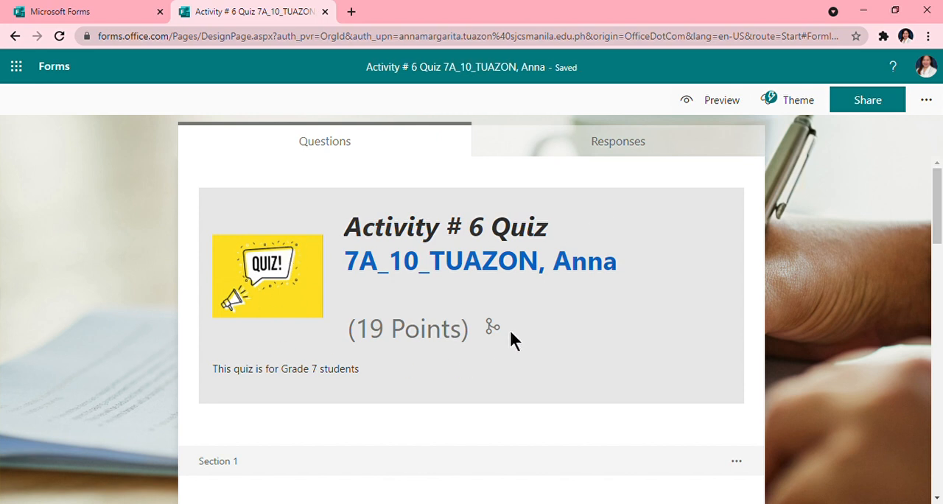
- Review the options for sending the quiz and collecting responses, sharing it as a template and collaborating
scroll(507, 332, "down", 2)
scroll(482, 326, "up", 2)
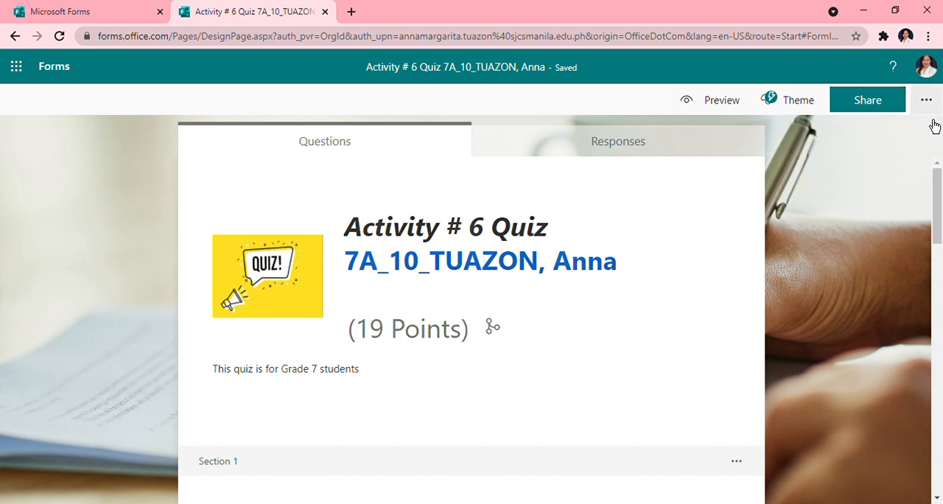
left_click(870, 104)
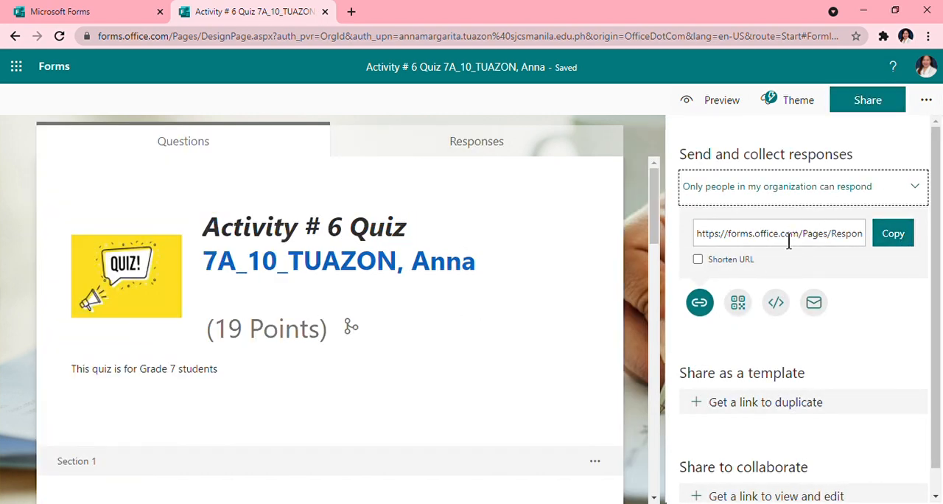
scroll(789, 242, "down", 1)
scroll(788, 241, "up", 1)
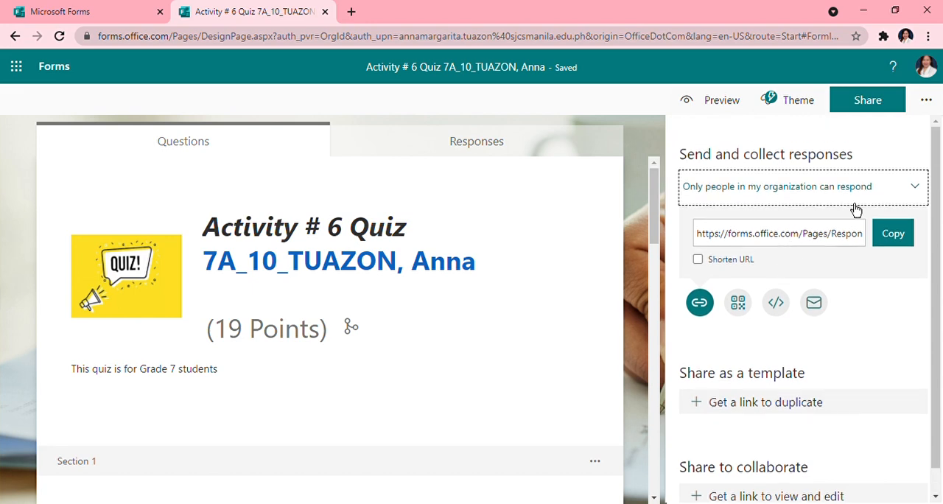
- Review the quiz settings for showing results, who can fill out the form and response options, and close them
left_click(926, 100)
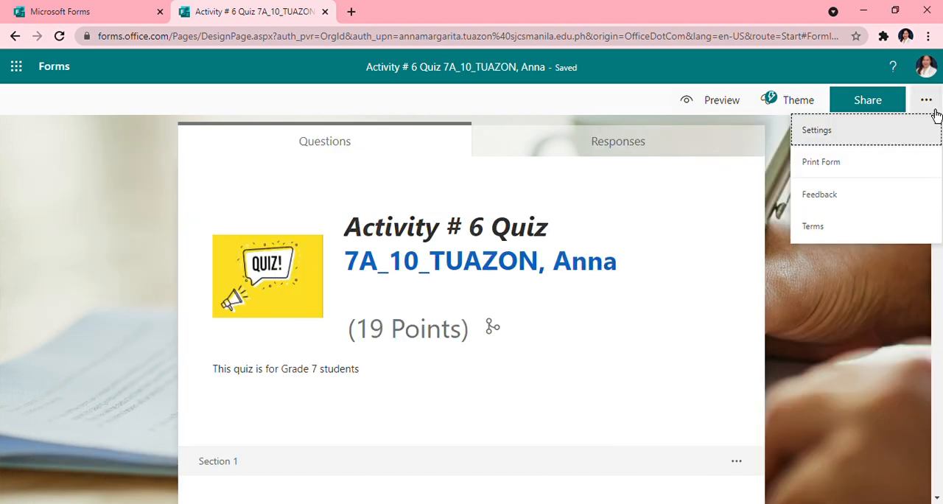
left_click(835, 130)
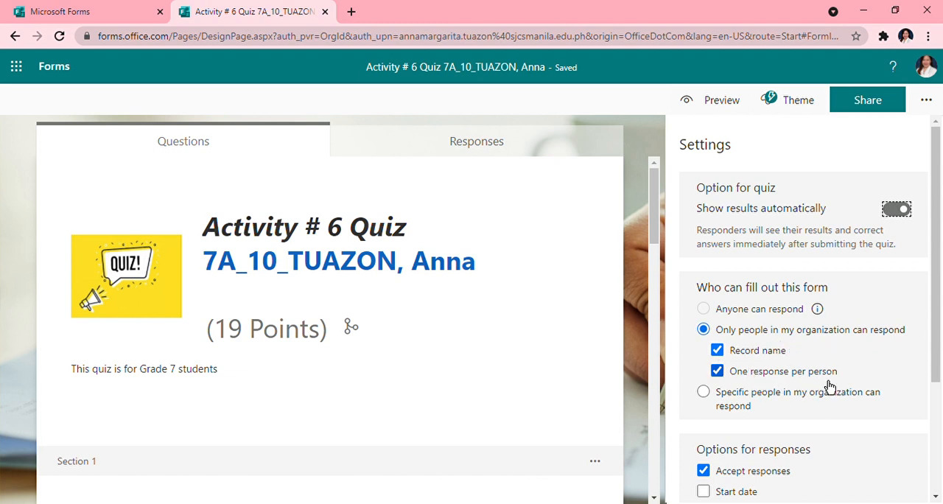
scroll(752, 387, "down", 1)
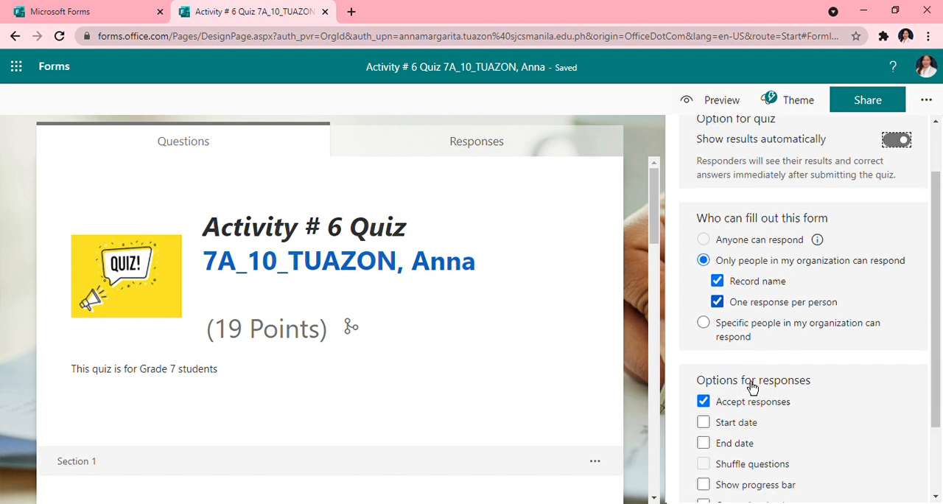
scroll(722, 412, "down", 2)
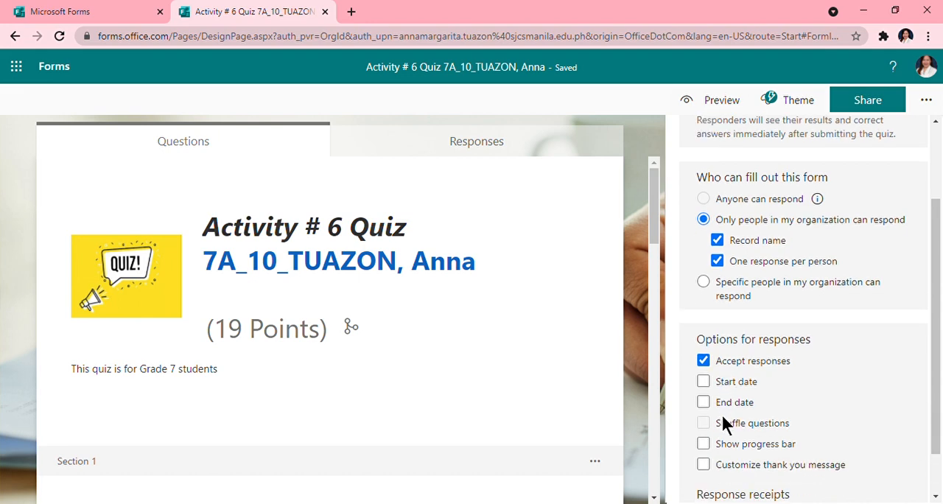
scroll(680, 239, "up", 3)
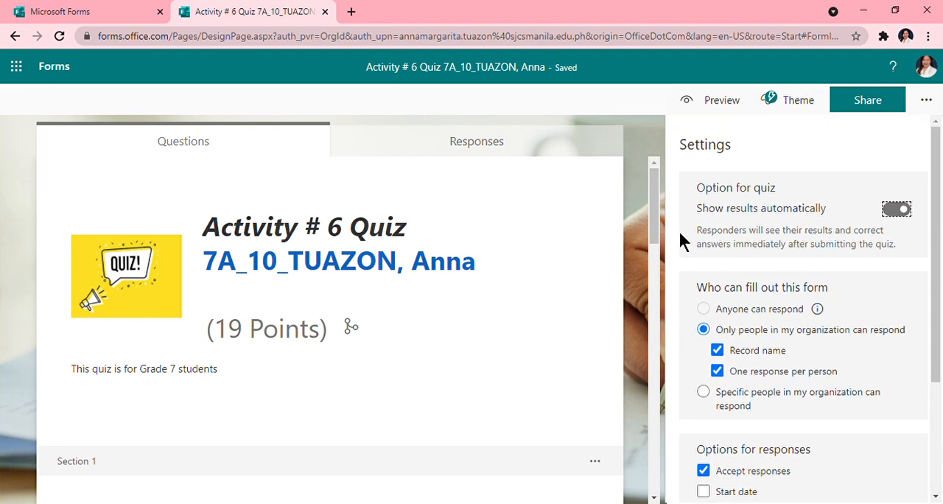
left_click(643, 126)
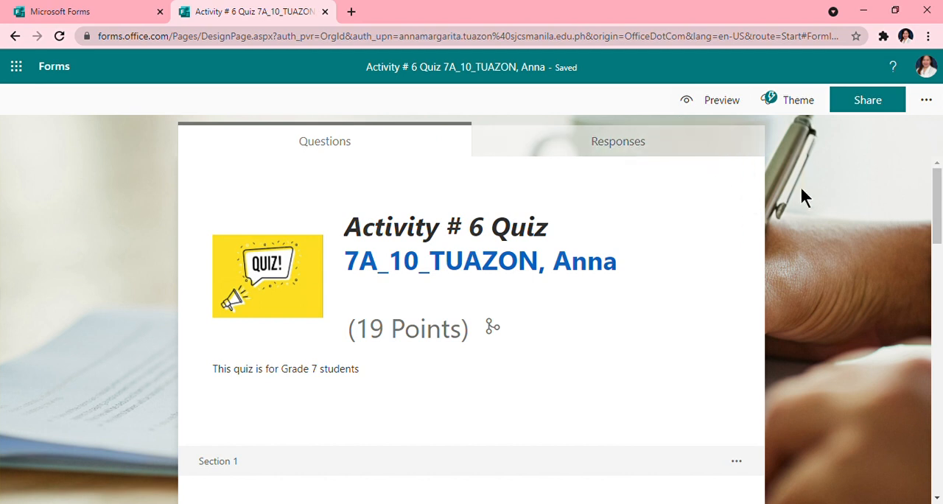